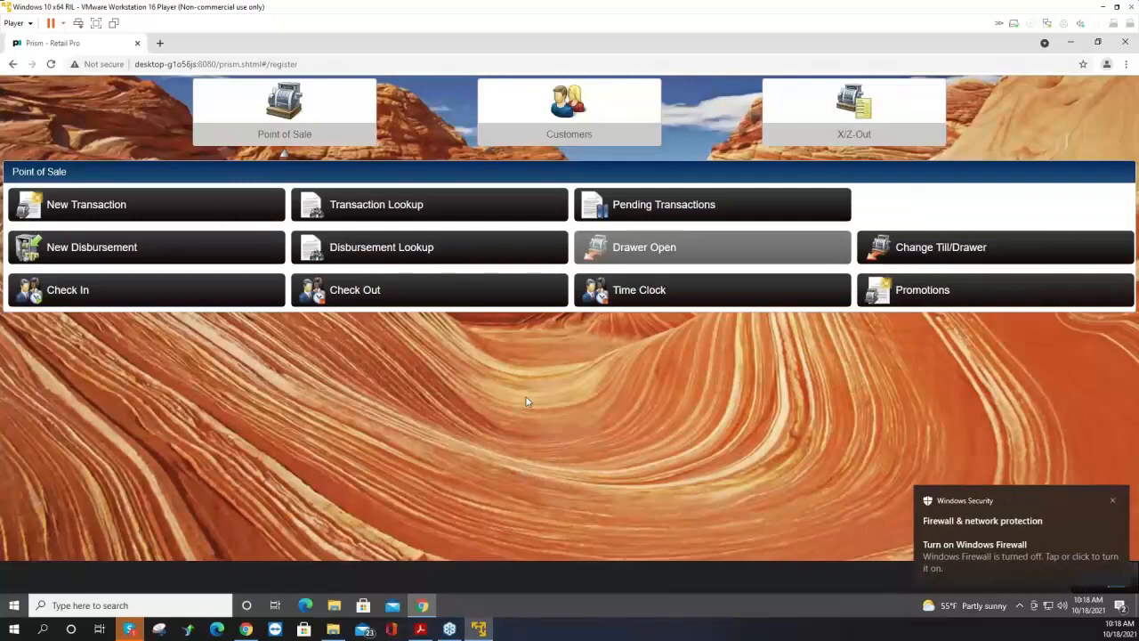
{"action": "left_click", "coordinate": [1112, 501]}
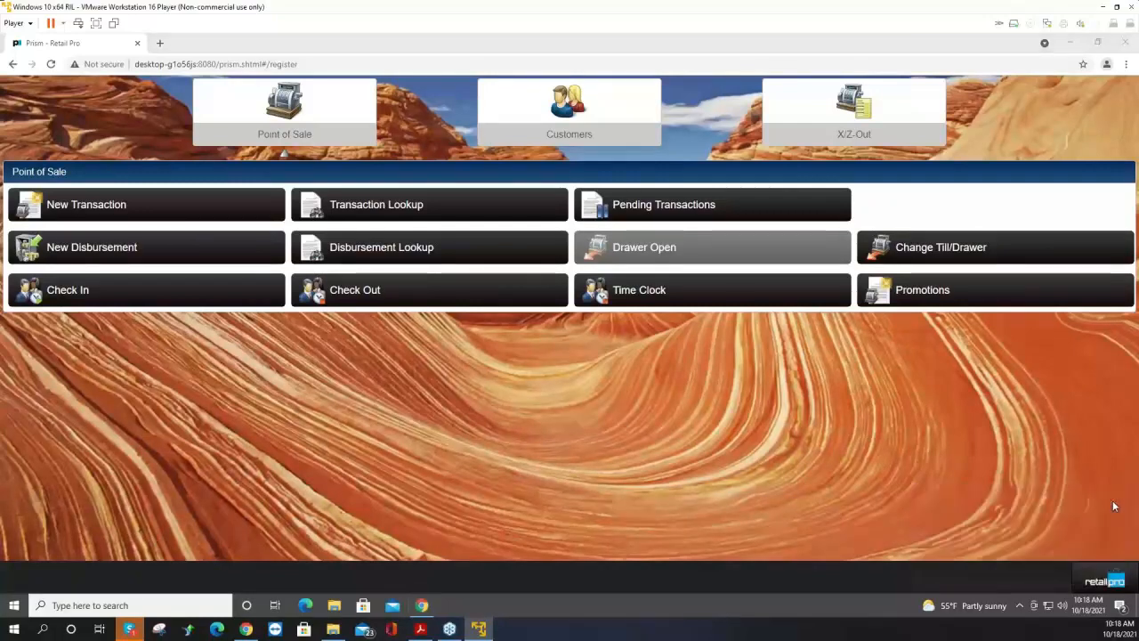
{"action": "left_click", "coordinate": [489, 333]}
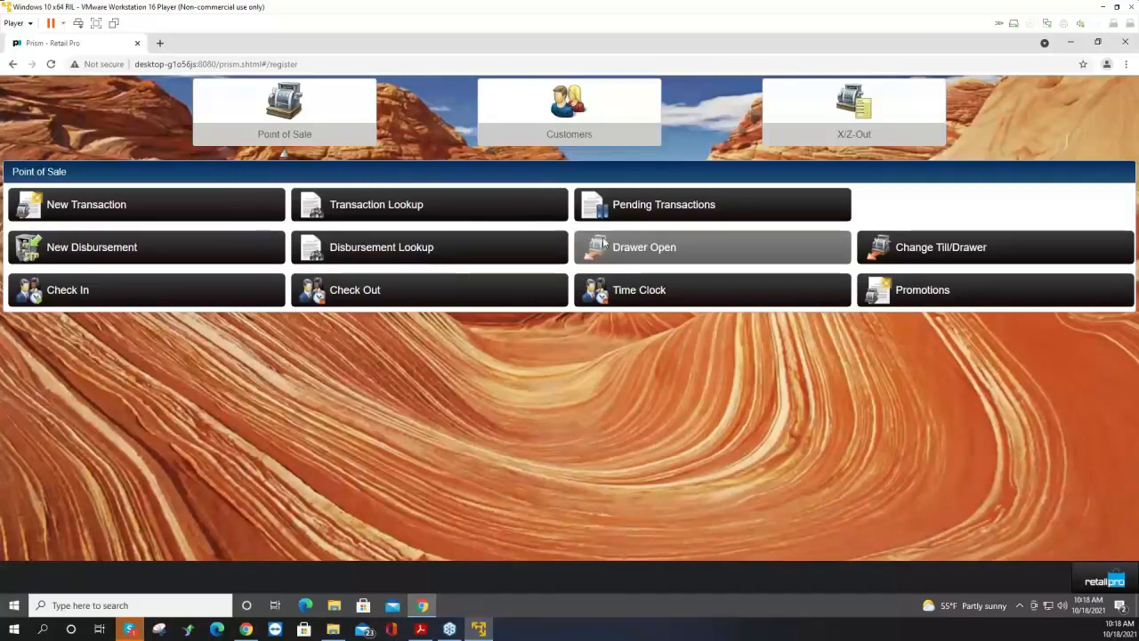
{"action": "left_click", "coordinate": [844, 121]}
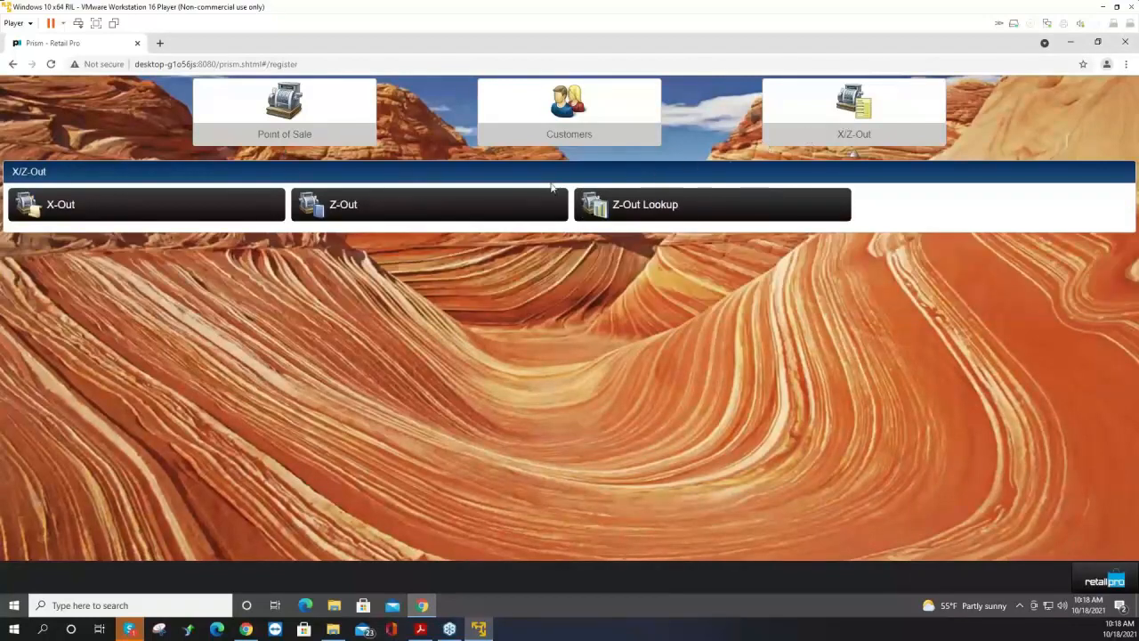
{"action": "left_click", "coordinate": [441, 211]}
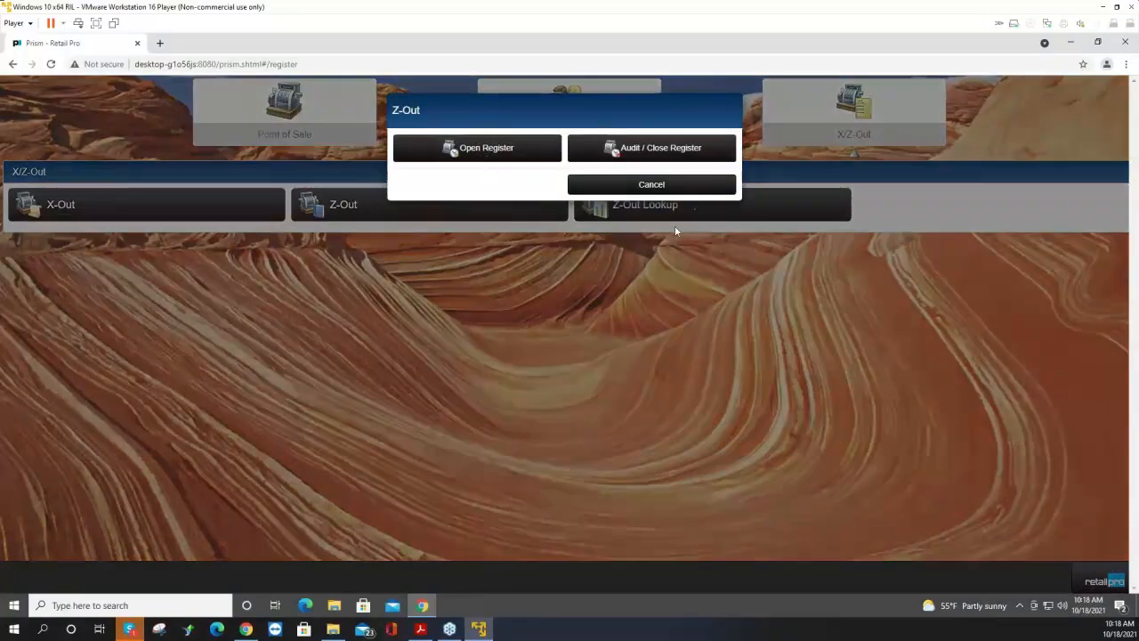
{"action": "left_click", "coordinate": [692, 190]}
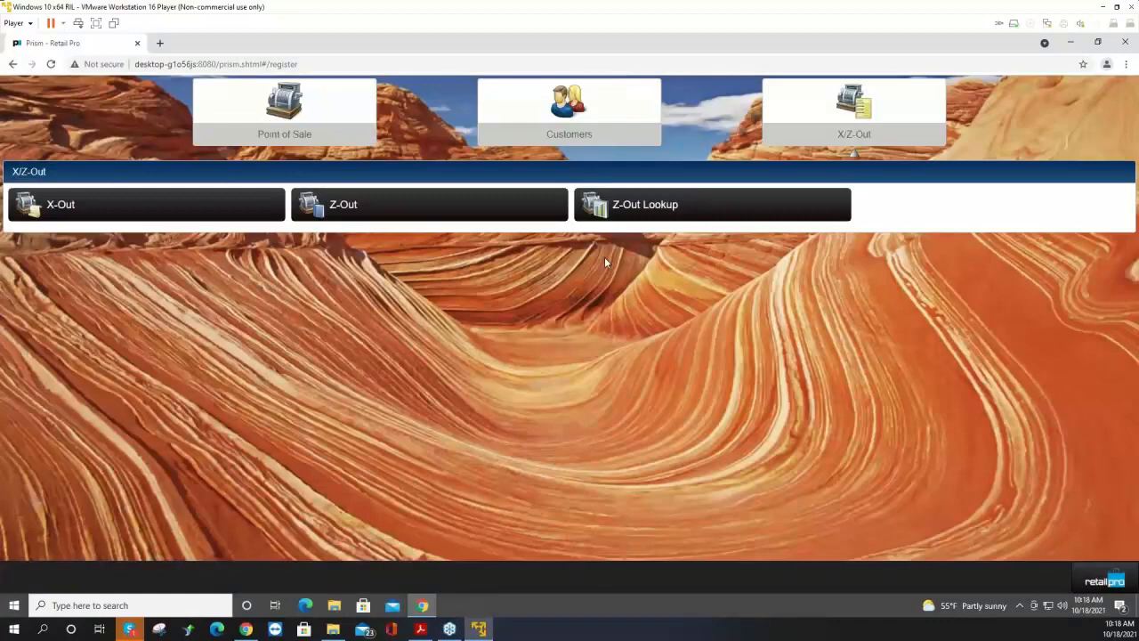
{"action": "left_click", "coordinate": [283, 133]}
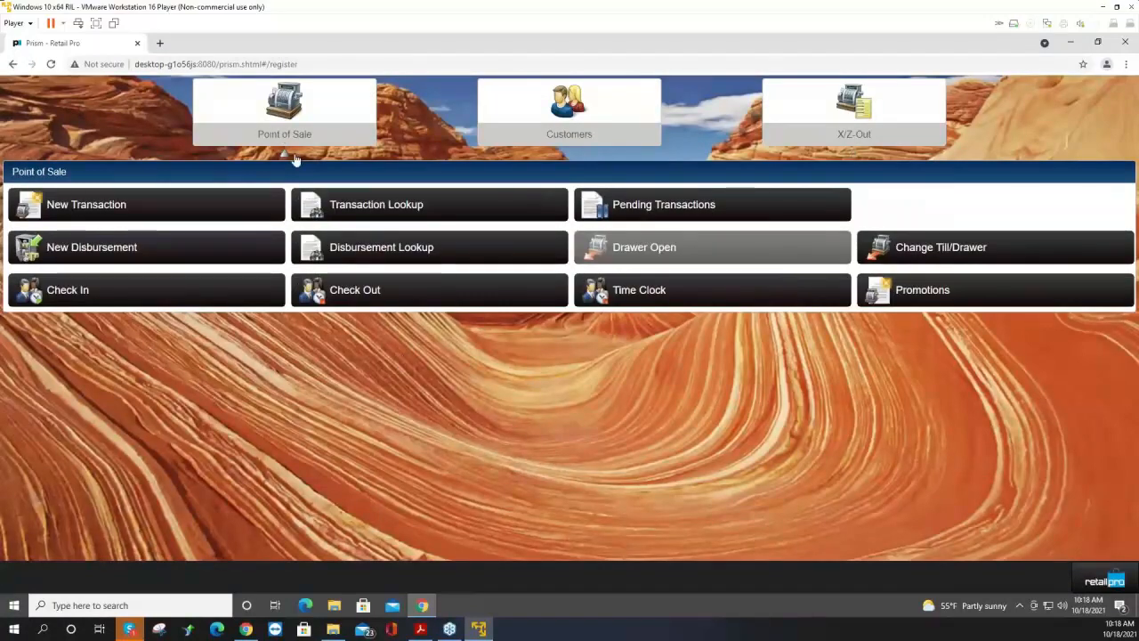
Start a new transaction and open a register for store 001/Muir Woods Visitor Center on the current workstation.
{"action": "left_click", "coordinate": [108, 206]}
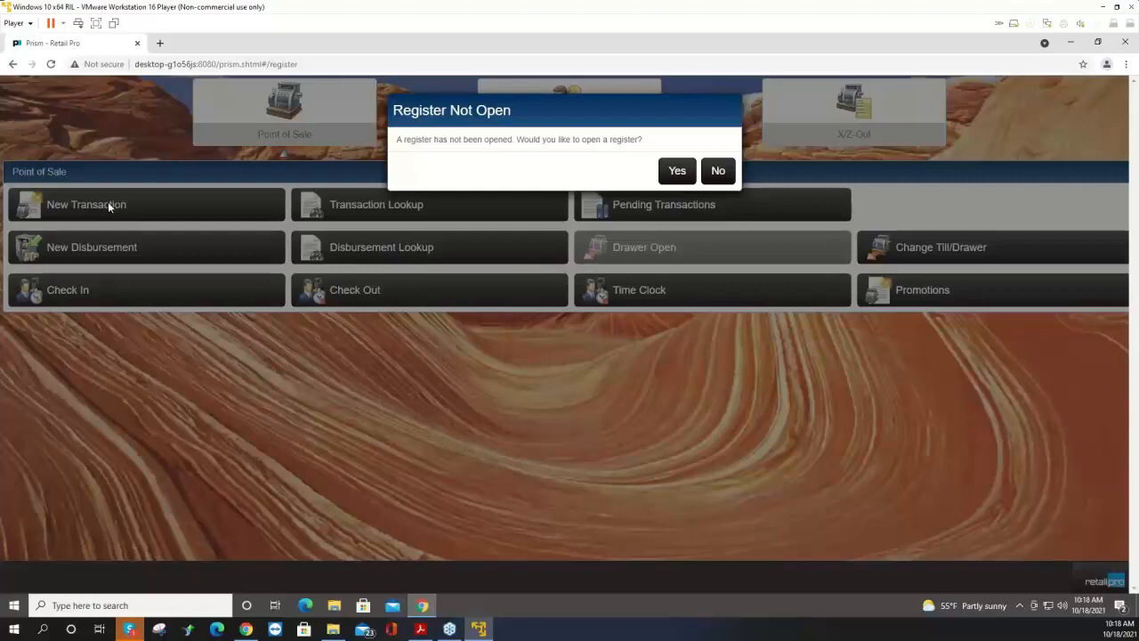
{"action": "left_click", "coordinate": [678, 172]}
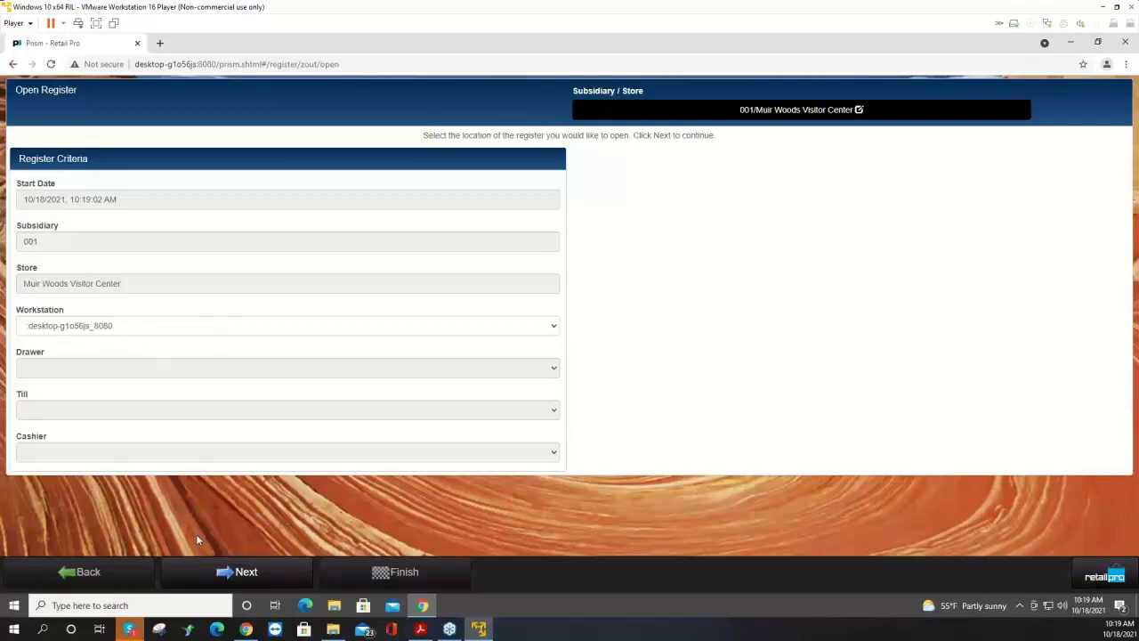
{"action": "left_click", "coordinate": [246, 573]}
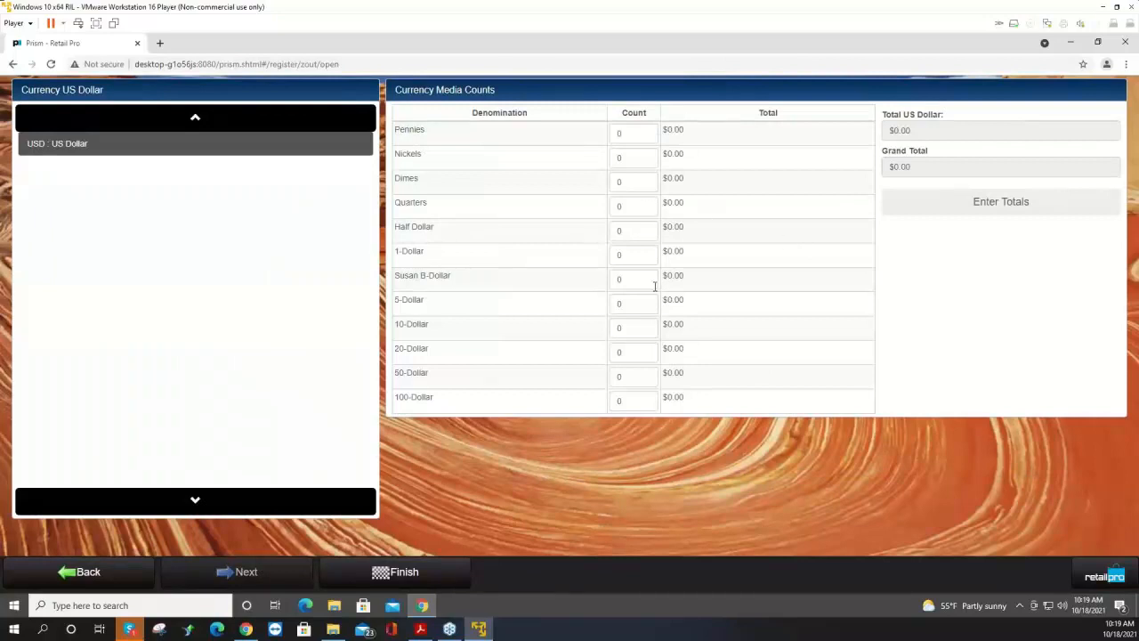
Enter an opening count of two 100-dollar bills and finish opening the register.
{"action": "left_click", "coordinate": [628, 403]}
{"action": "type", "text": "2"}
{"action": "key", "text": "Tab"}
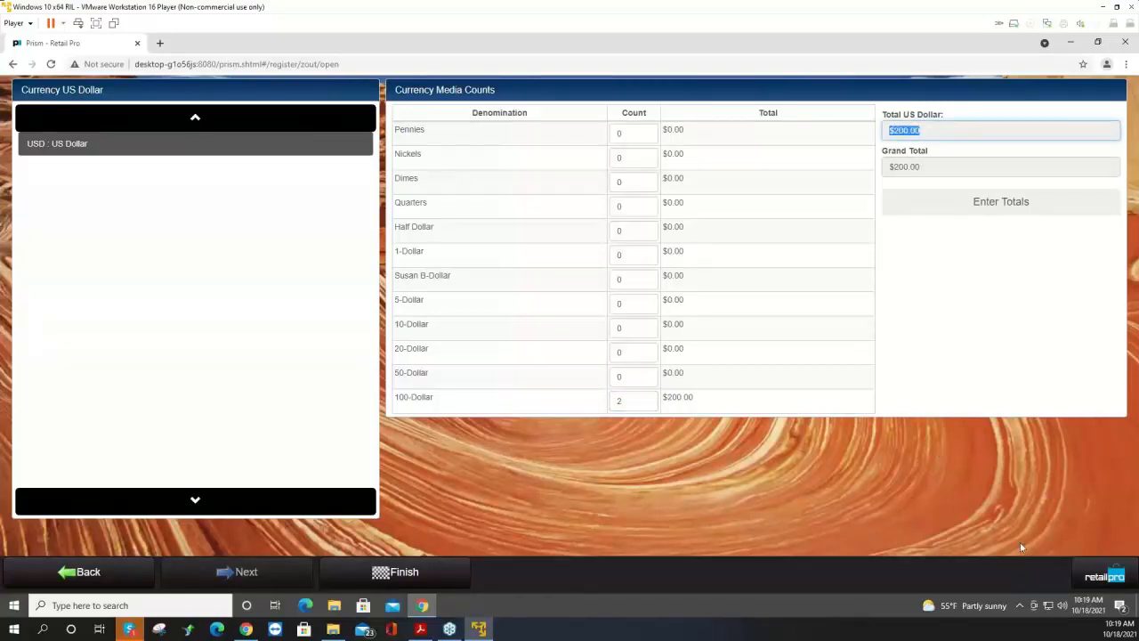
{"action": "left_click", "coordinate": [412, 578]}
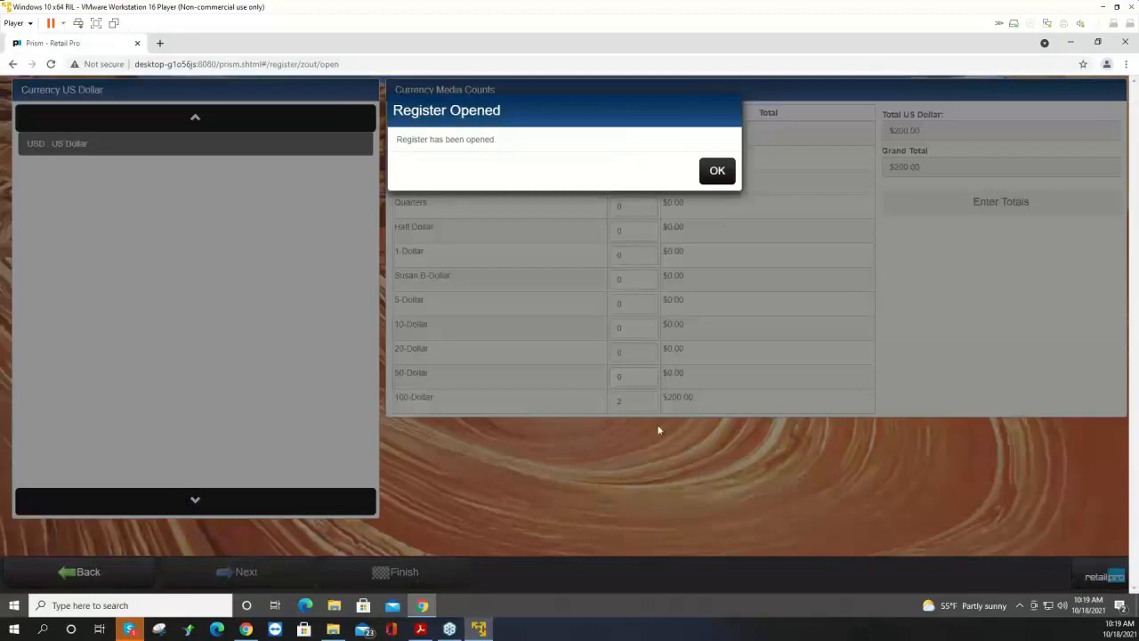
{"action": "left_click", "coordinate": [718, 175]}
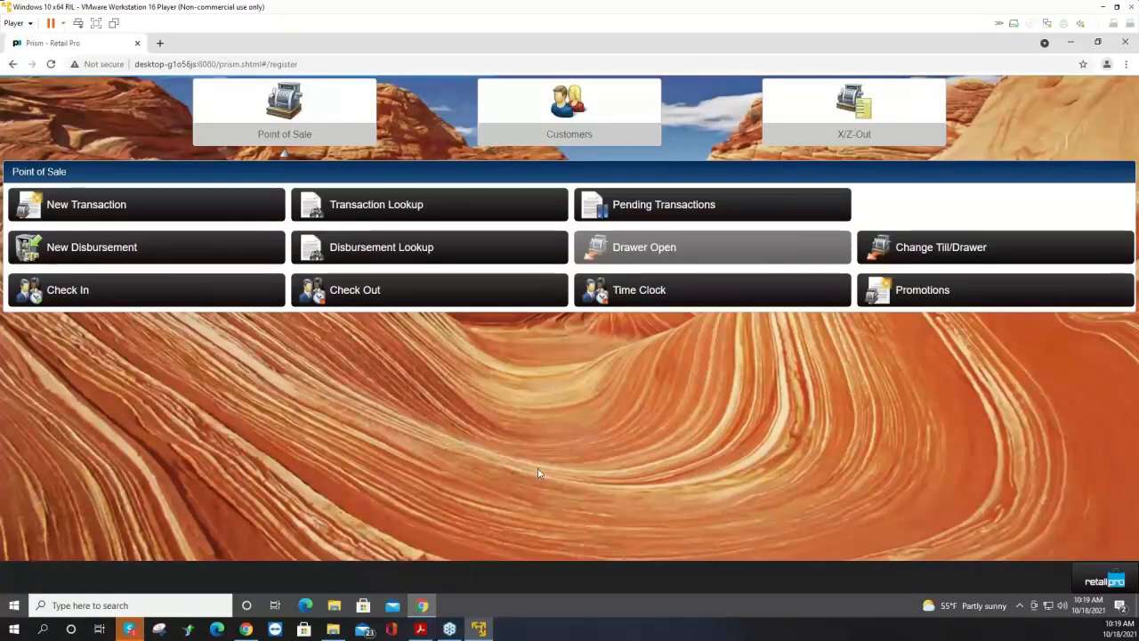
Start a new sale and add item 000001 by item lookup.
{"action": "left_click", "coordinate": [88, 203]}
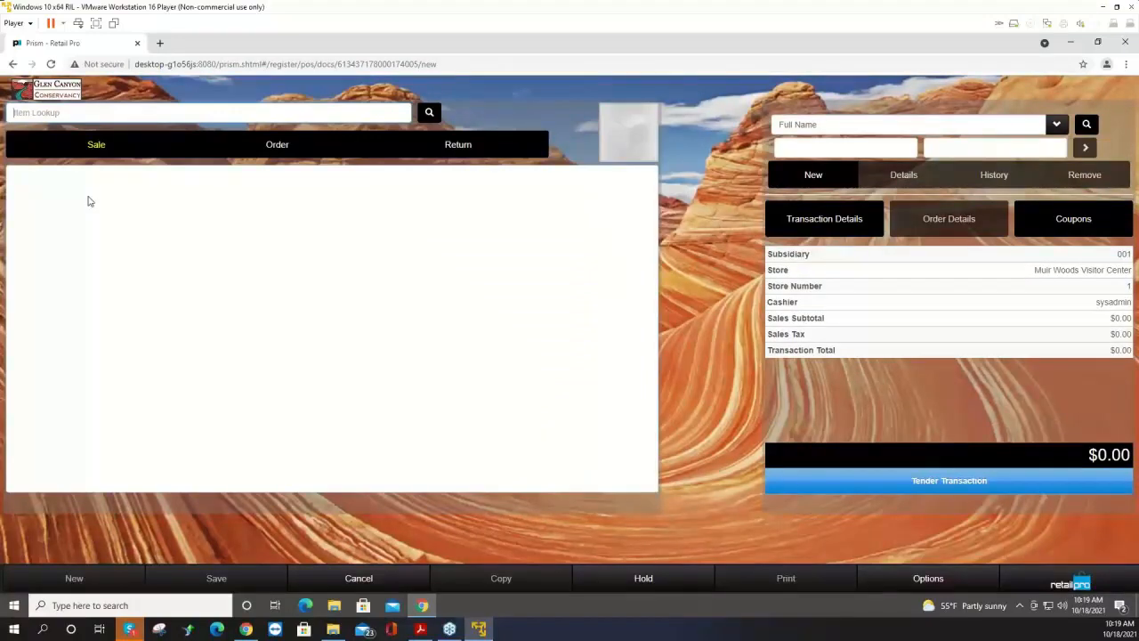
{"action": "left_click", "coordinate": [76, 113]}
{"action": "type", "text": "000"}
{"action": "type", "text": "001"}
{"action": "key", "text": "Return"}
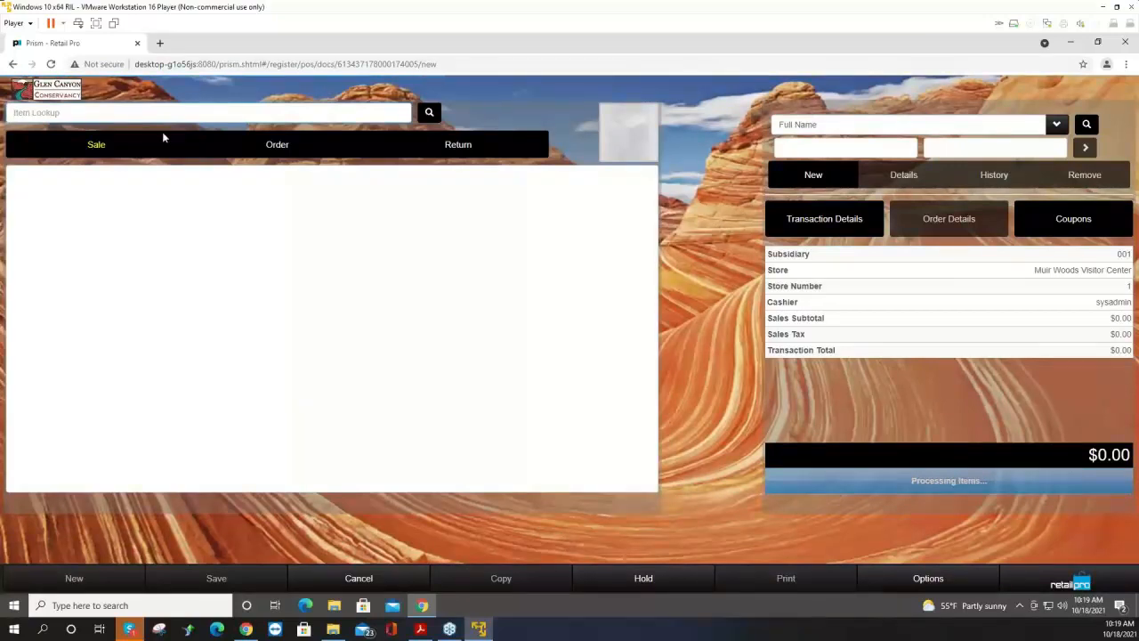
Look up and add two more LOGO T-SHIRT items to the sale.
{"action": "left_click", "coordinate": [89, 112]}
{"action": "type", "text": "000003"}
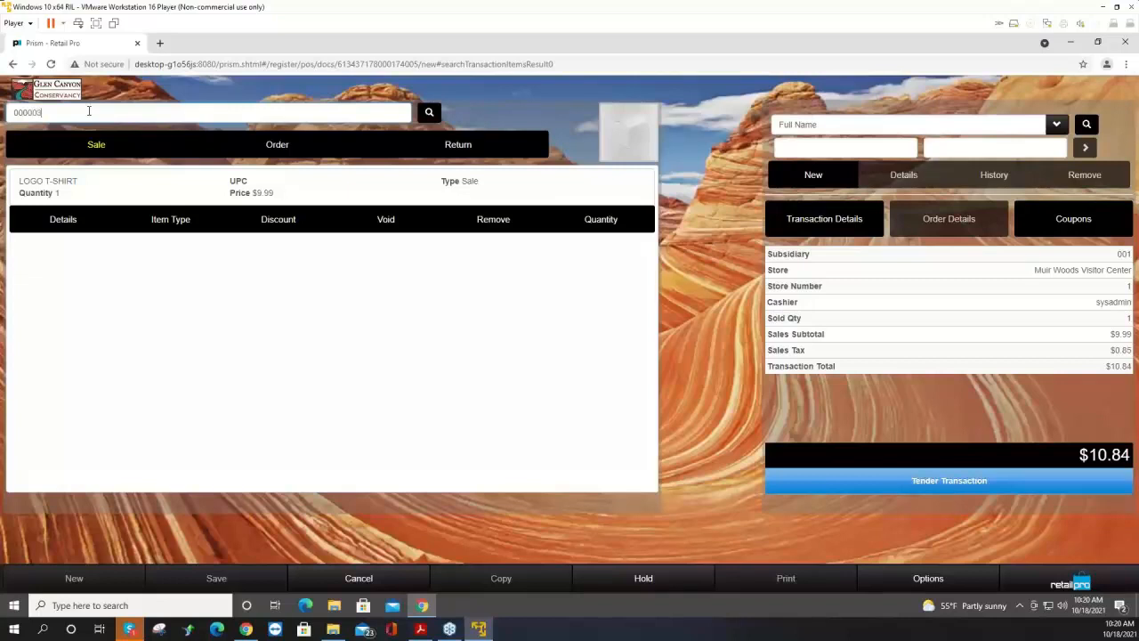
{"action": "key", "text": "Return"}
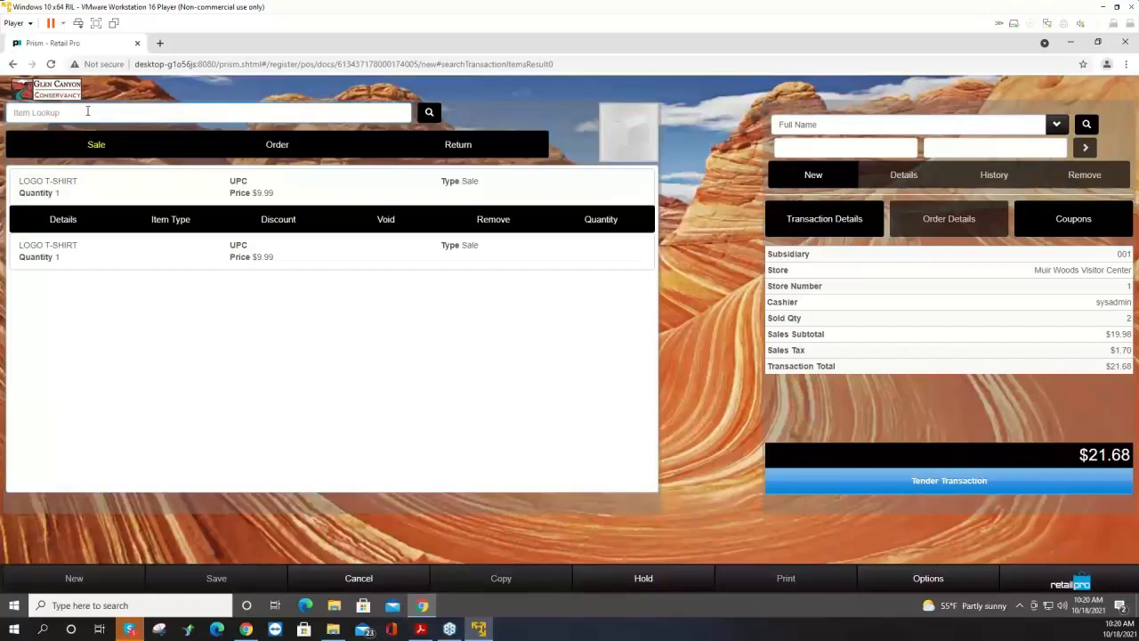
{"action": "type", "text": "000002"}
{"action": "key", "text": "Return"}
Tender the transaction and switch the tender type to Cash.
{"action": "left_click", "coordinate": [886, 486]}
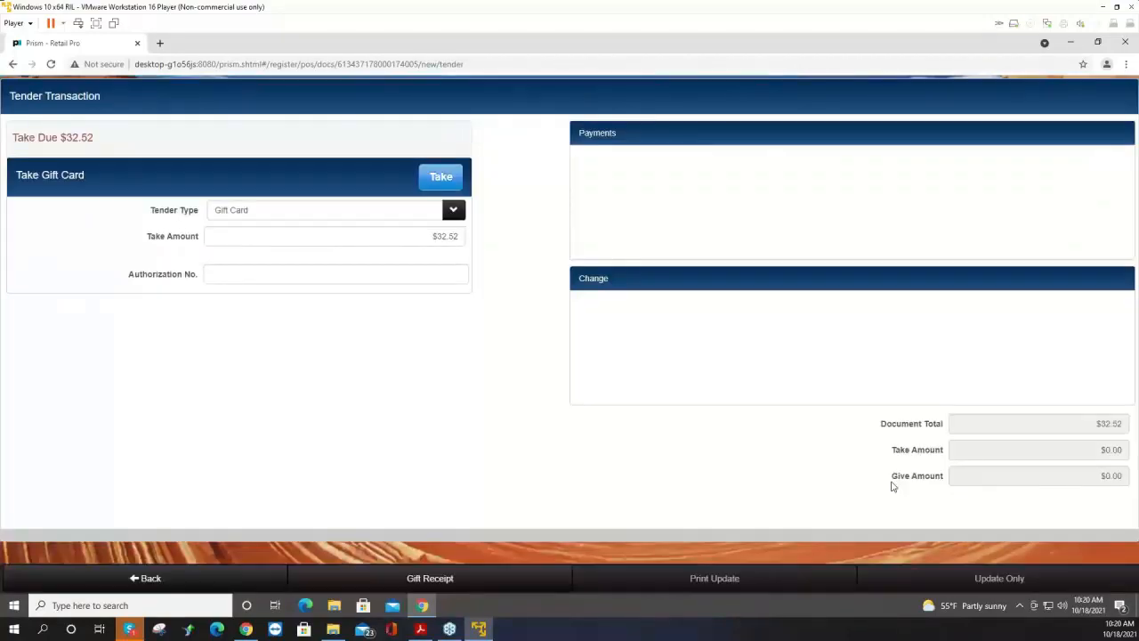
{"action": "left_click", "coordinate": [453, 214]}
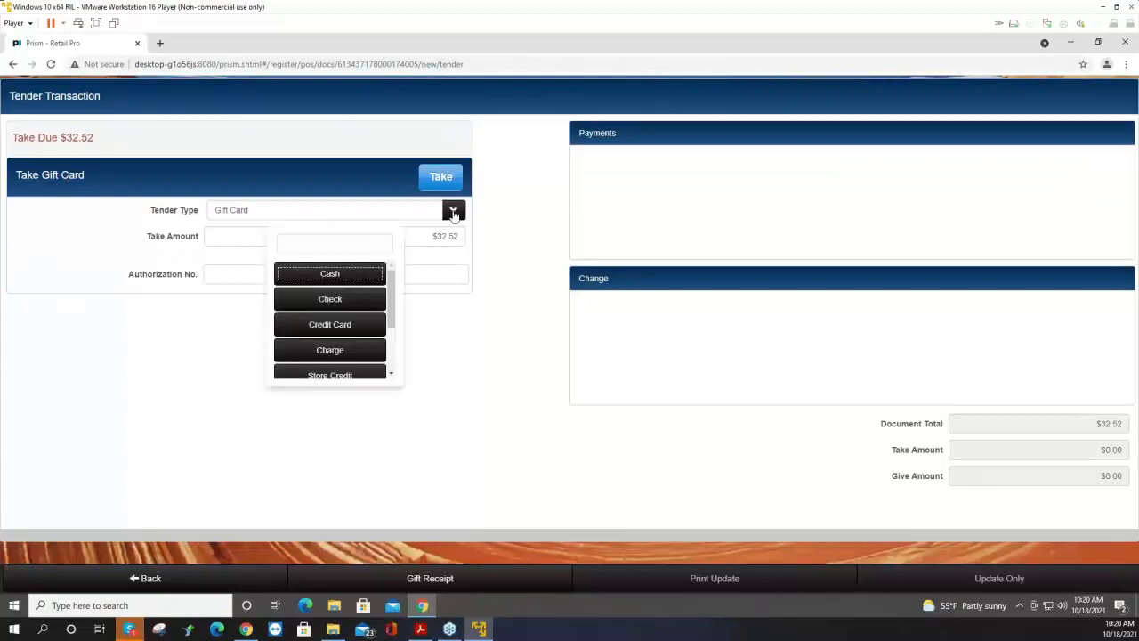
{"action": "left_click", "coordinate": [338, 278]}
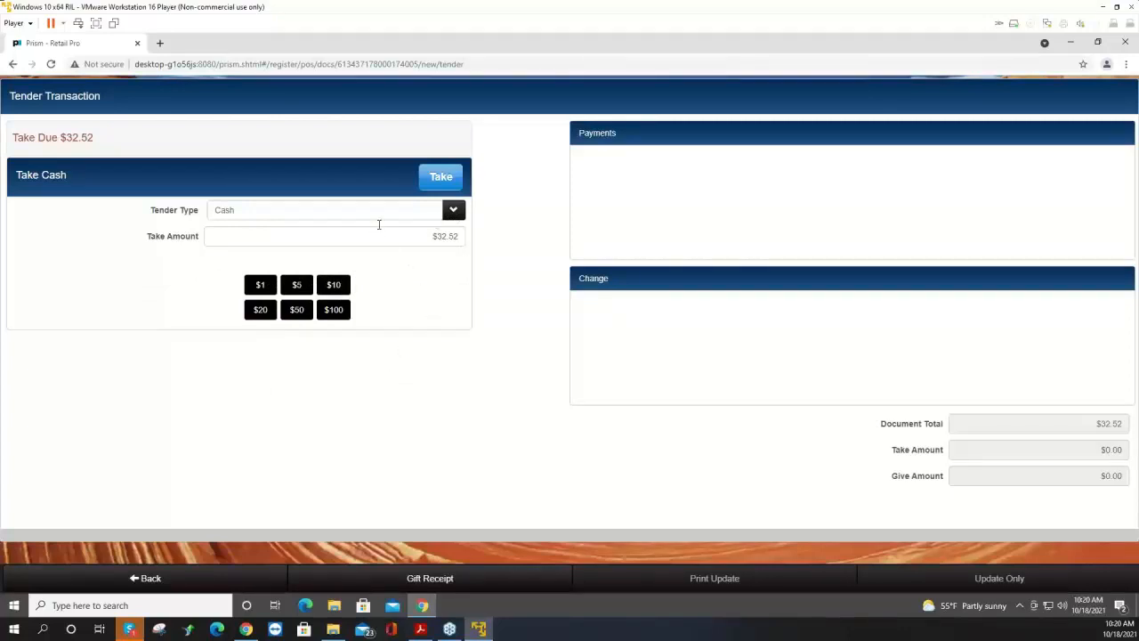
Take $40 in cash and give the change back as a gift card.
{"action": "left_click", "coordinate": [440, 236]}
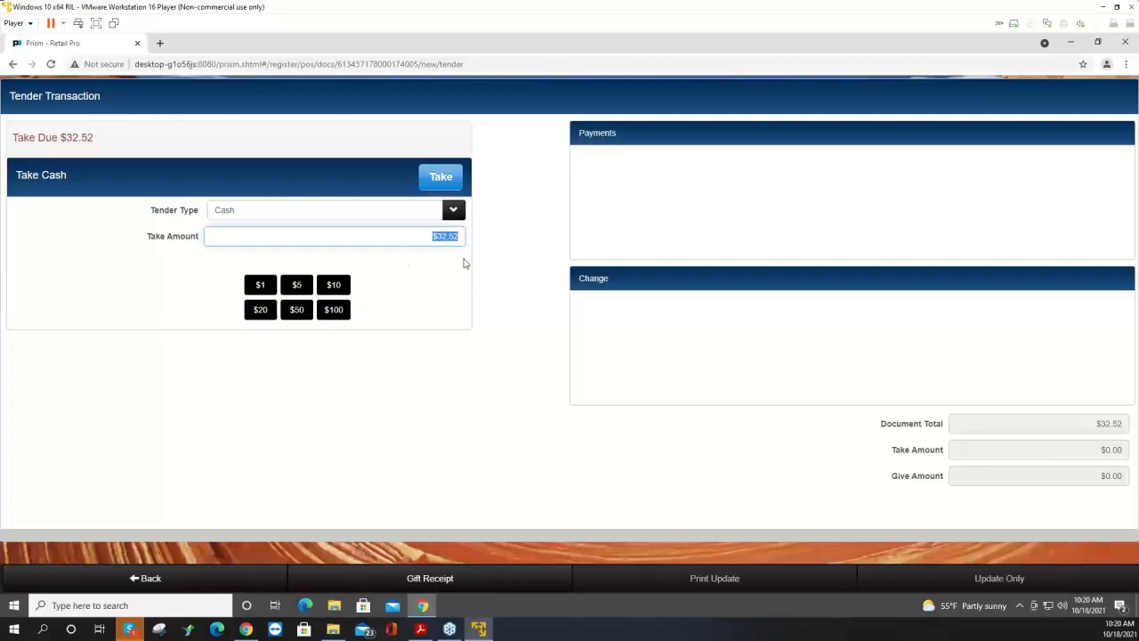
{"action": "type", "text": "40"}
{"action": "left_click", "coordinate": [445, 178]}
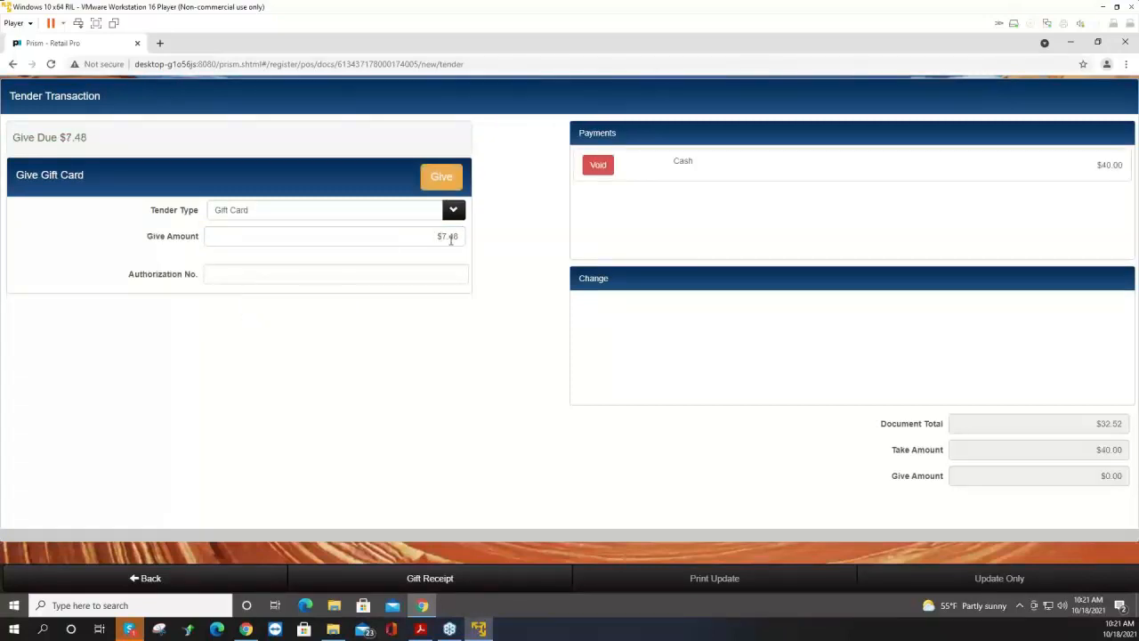
{"action": "left_click", "coordinate": [448, 184]}
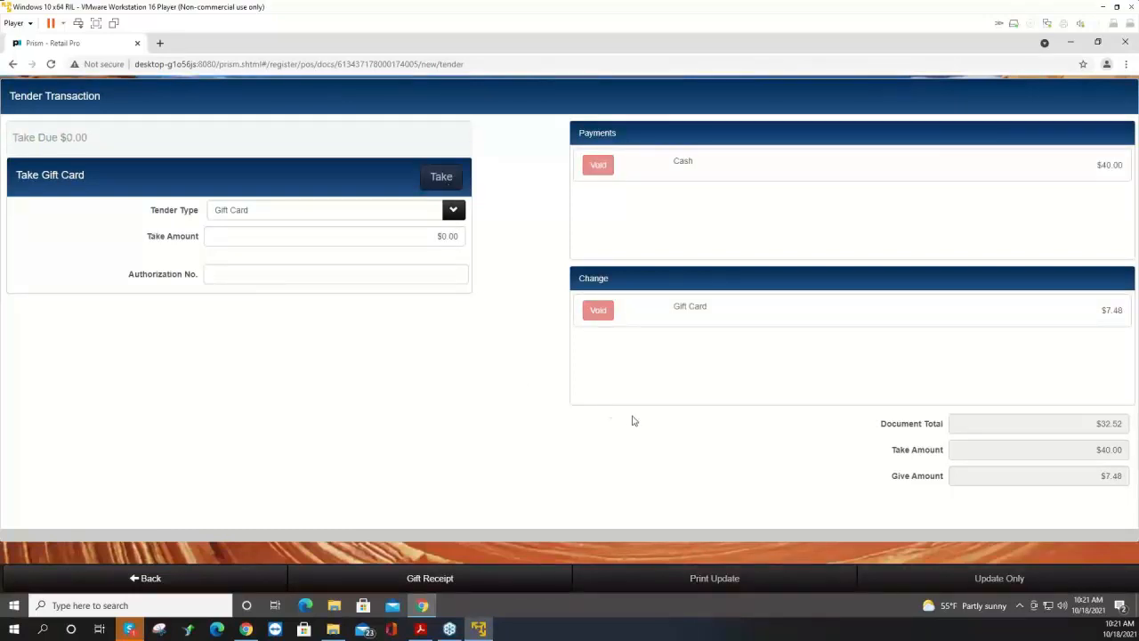
Preview the receipt using the Receipt 40 Col print design.
{"action": "left_click", "coordinate": [745, 584]}
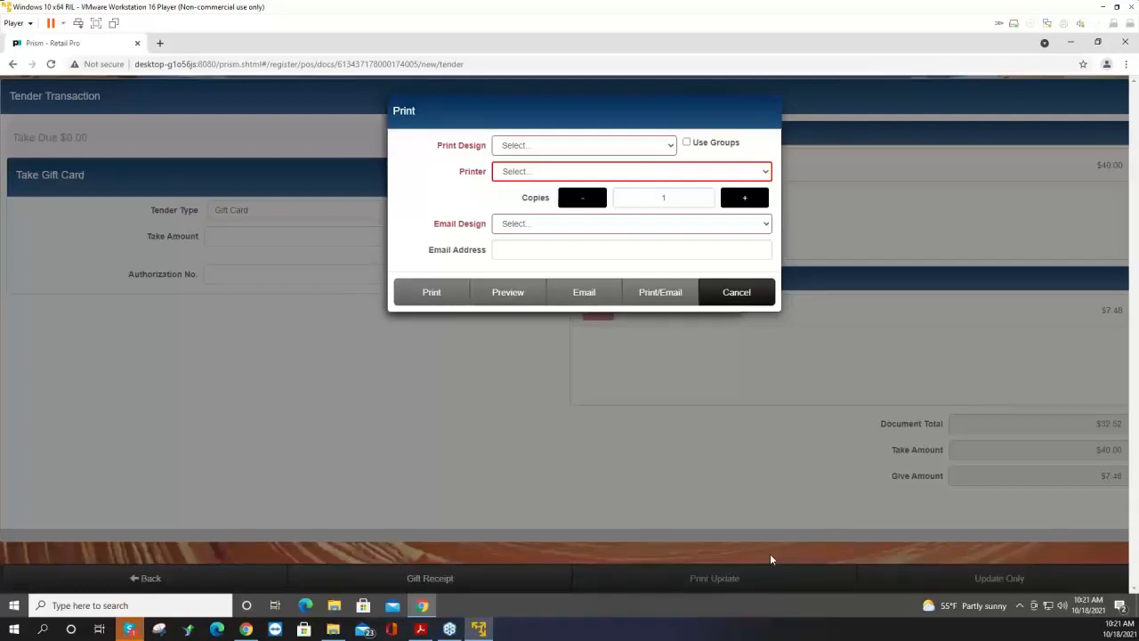
{"action": "left_click", "coordinate": [637, 152]}
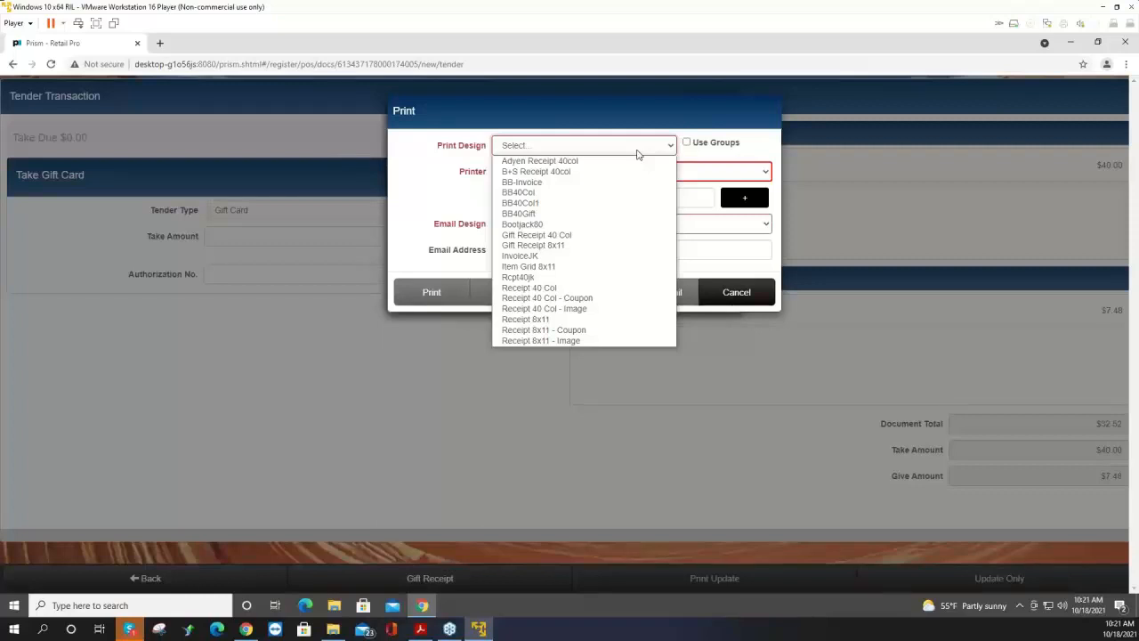
{"action": "left_click", "coordinate": [552, 289]}
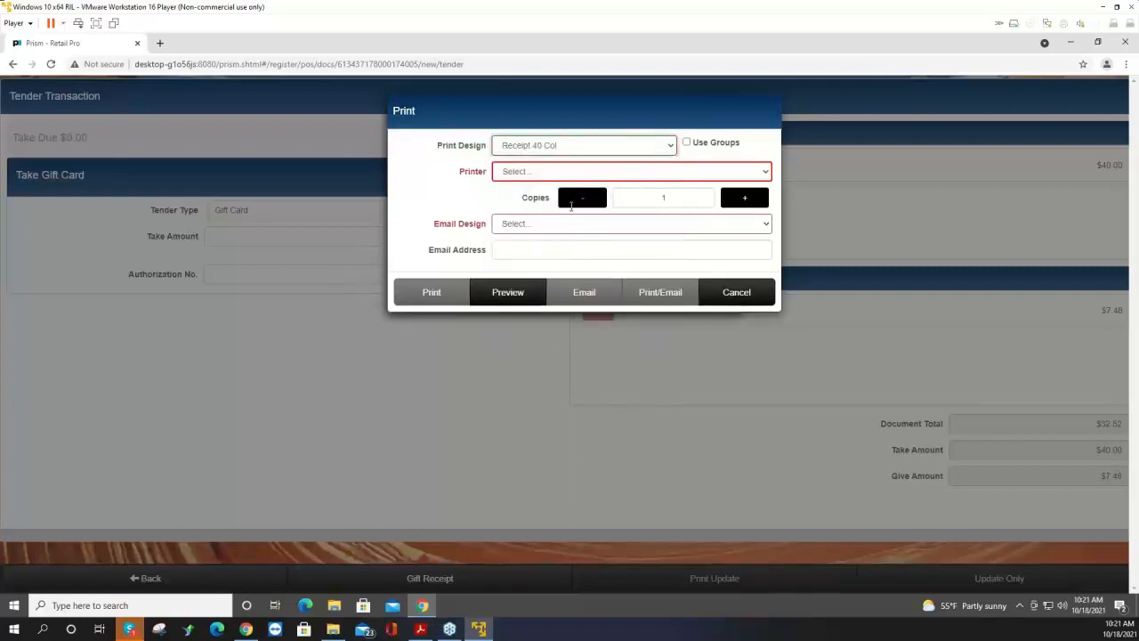
{"action": "left_click", "coordinate": [509, 296]}
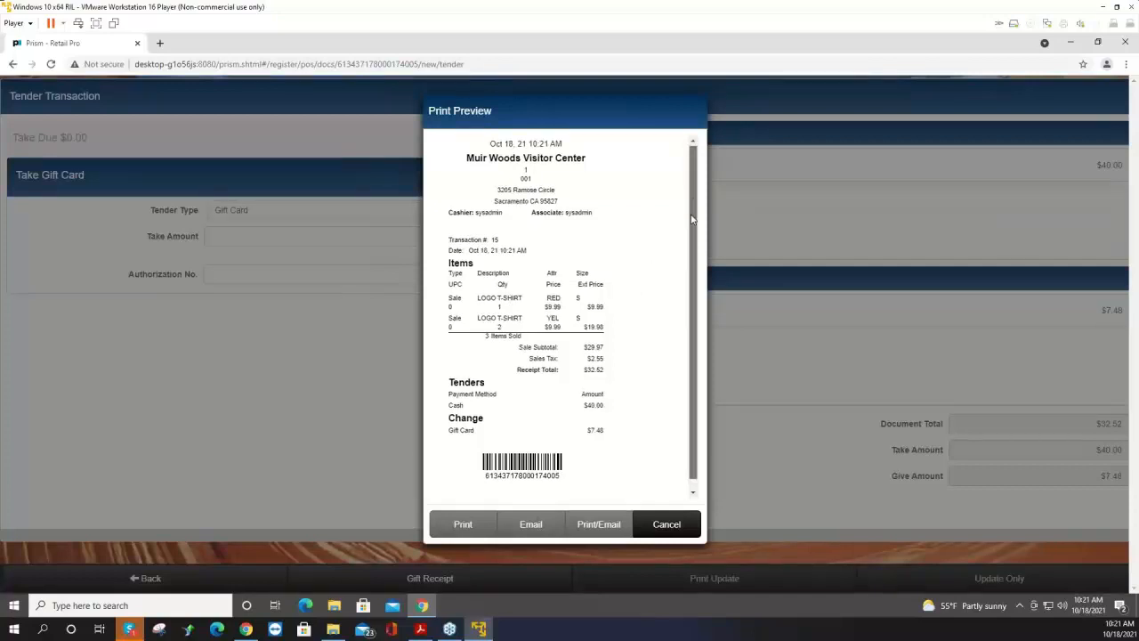
Scroll through the receipt preview and close it.
{"action": "scroll", "coordinate": [692, 253], "scroll_direction": "down", "scroll_amount": 1}
{"action": "scroll", "coordinate": [698, 205], "scroll_direction": "up", "scroll_amount": 1}
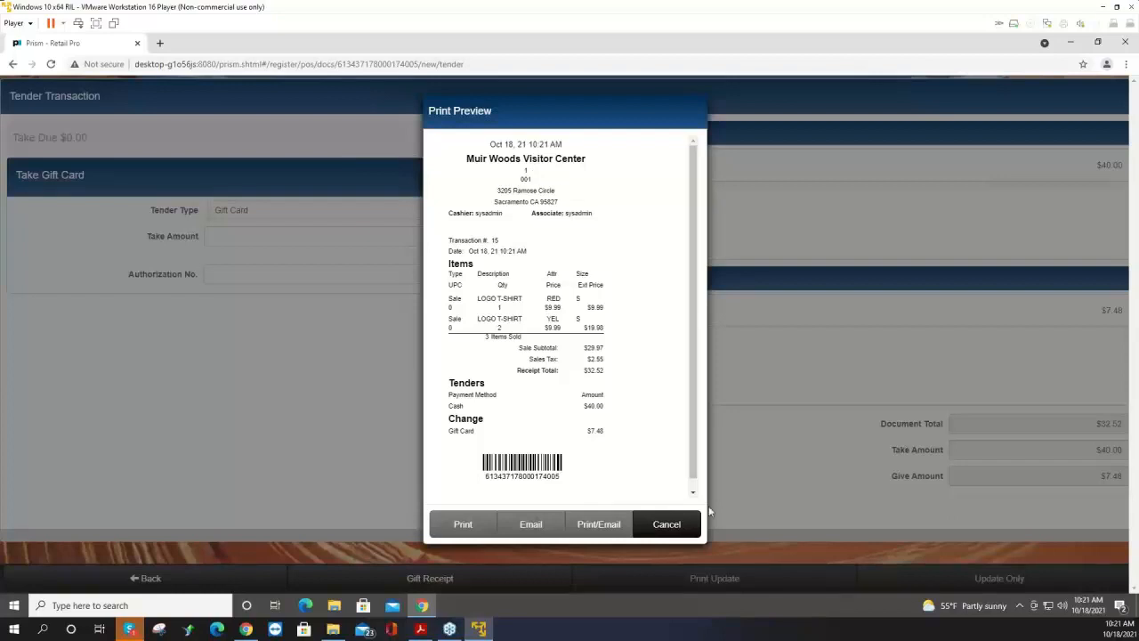
{"action": "left_click", "coordinate": [666, 525]}
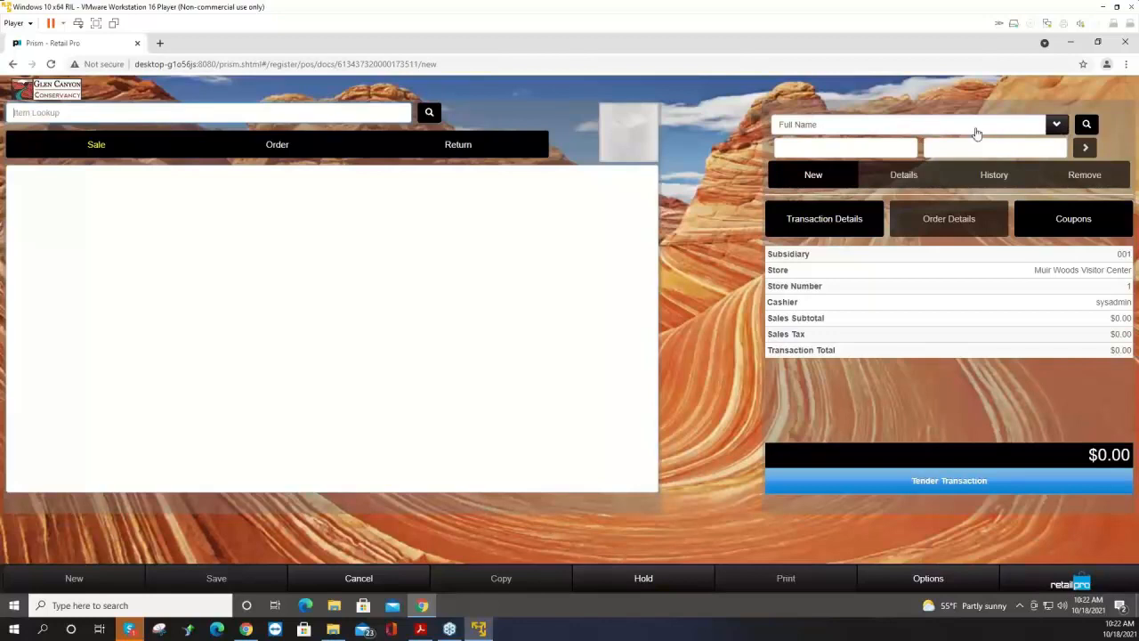
Search customers by the first letters of the customer's name and attach the selected customer to the new transaction.
{"action": "left_click", "coordinate": [866, 148]}
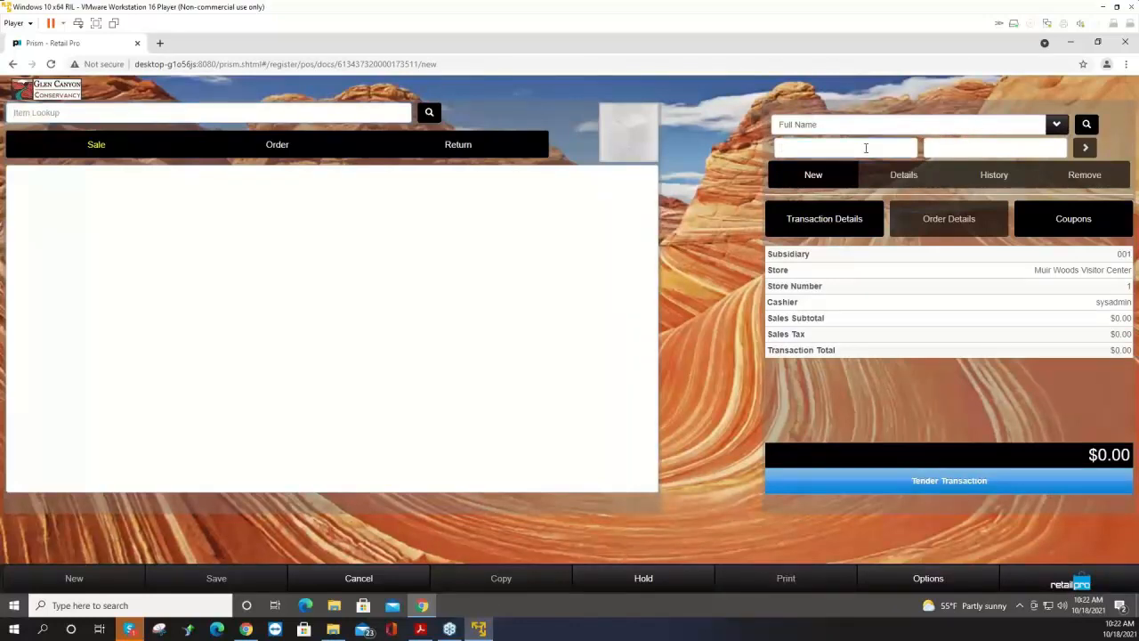
{"action": "type", "text": "john"}
{"action": "left_click", "coordinate": [1087, 125]}
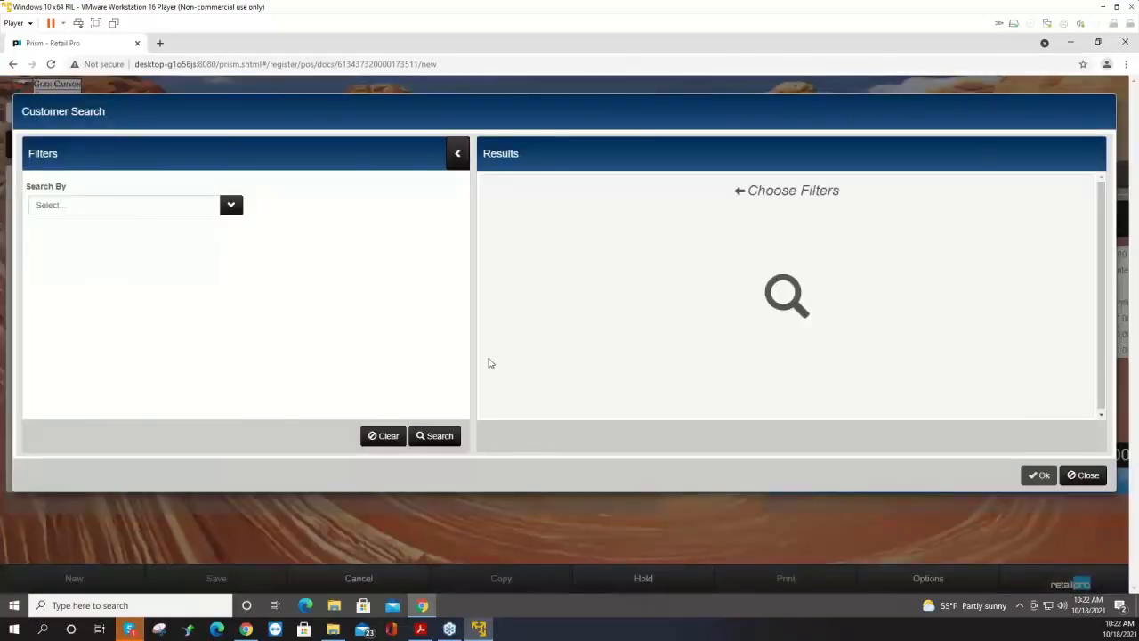
{"action": "left_click", "coordinate": [435, 437]}
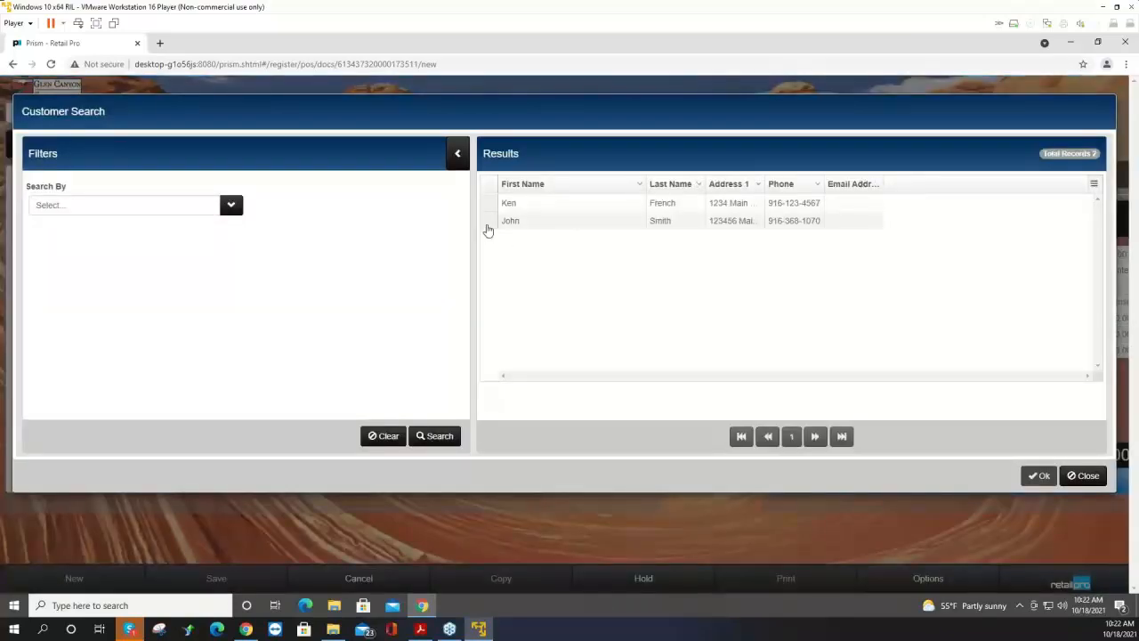
{"action": "left_click", "coordinate": [495, 230]}
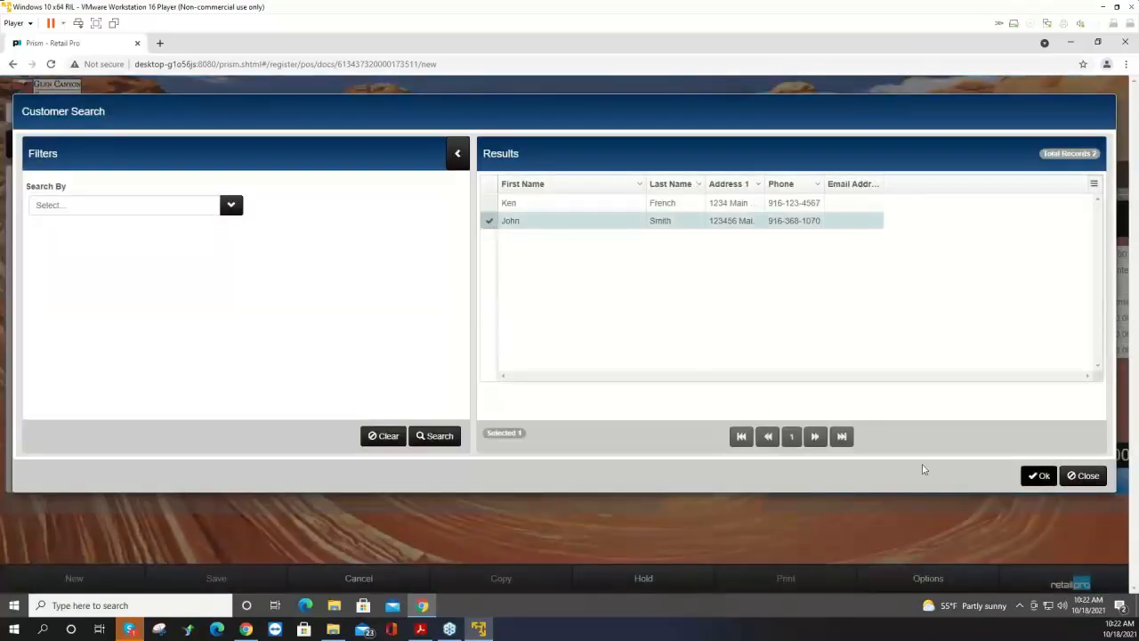
{"action": "left_click", "coordinate": [1036, 476]}
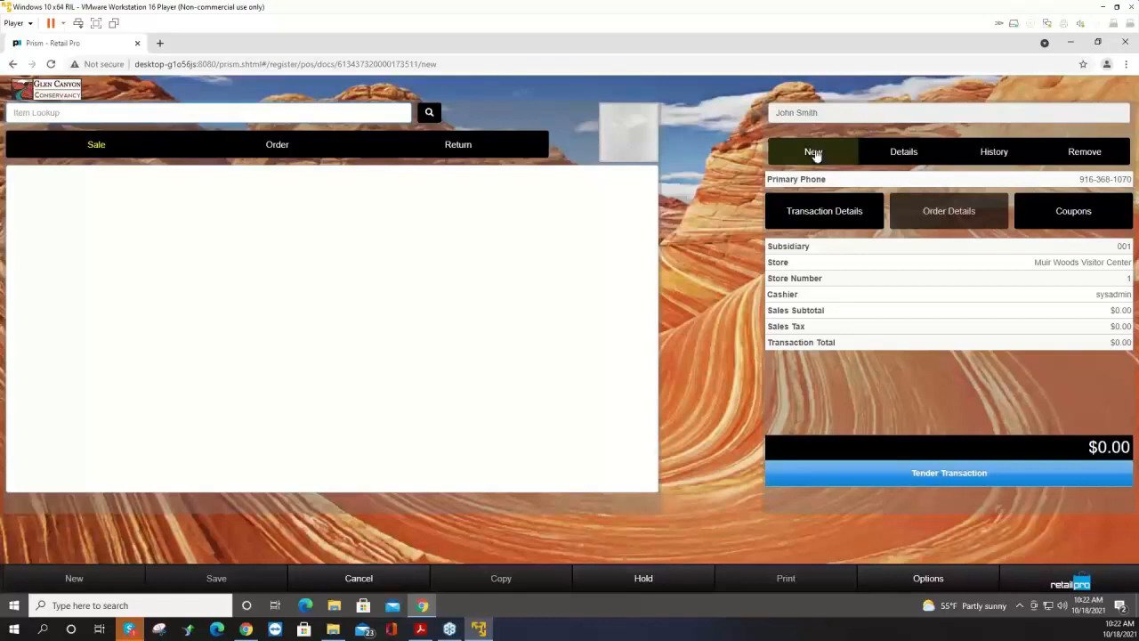
Open the attached customer's details and close them.
{"action": "left_click", "coordinate": [890, 155]}
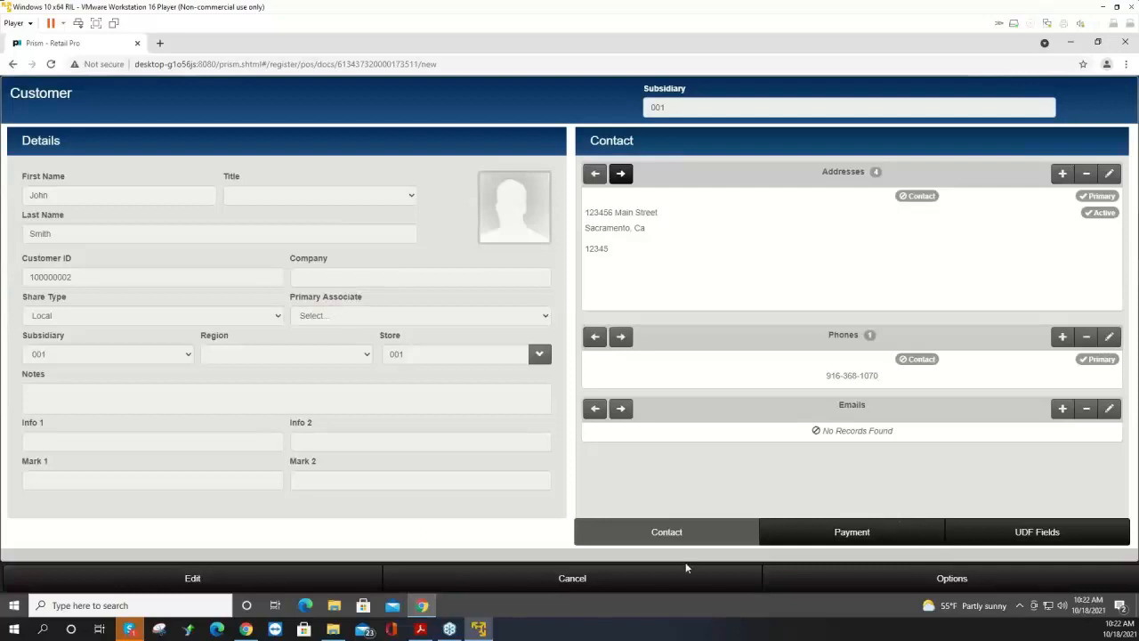
{"action": "left_click", "coordinate": [570, 580]}
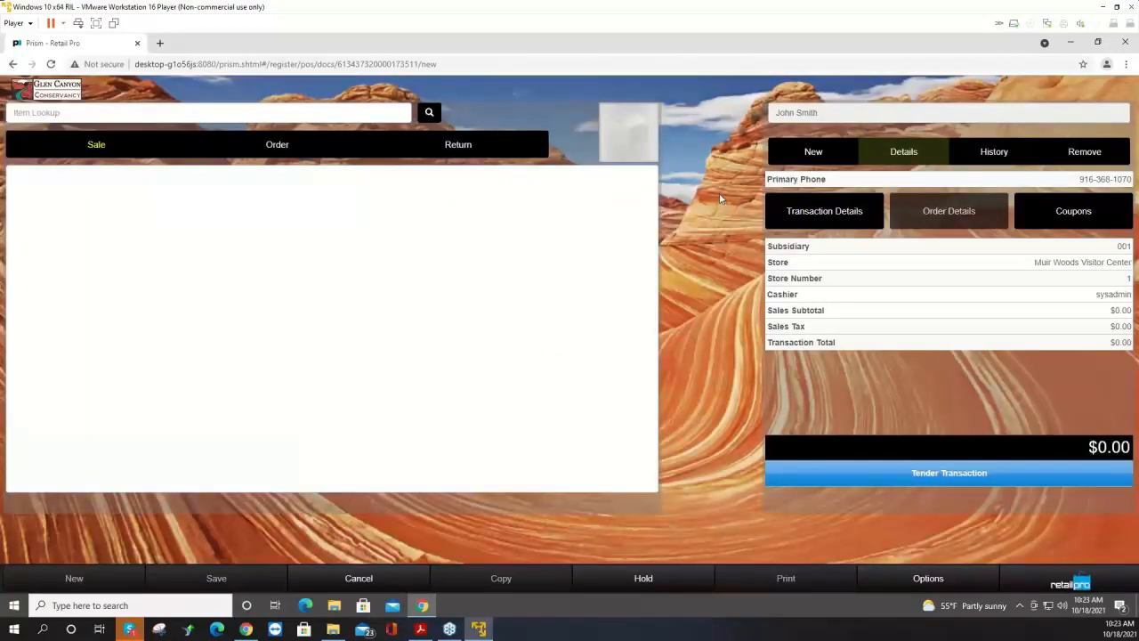
Search the attached customer's purchase history, then leave the history screen.
{"action": "left_click", "coordinate": [1002, 154]}
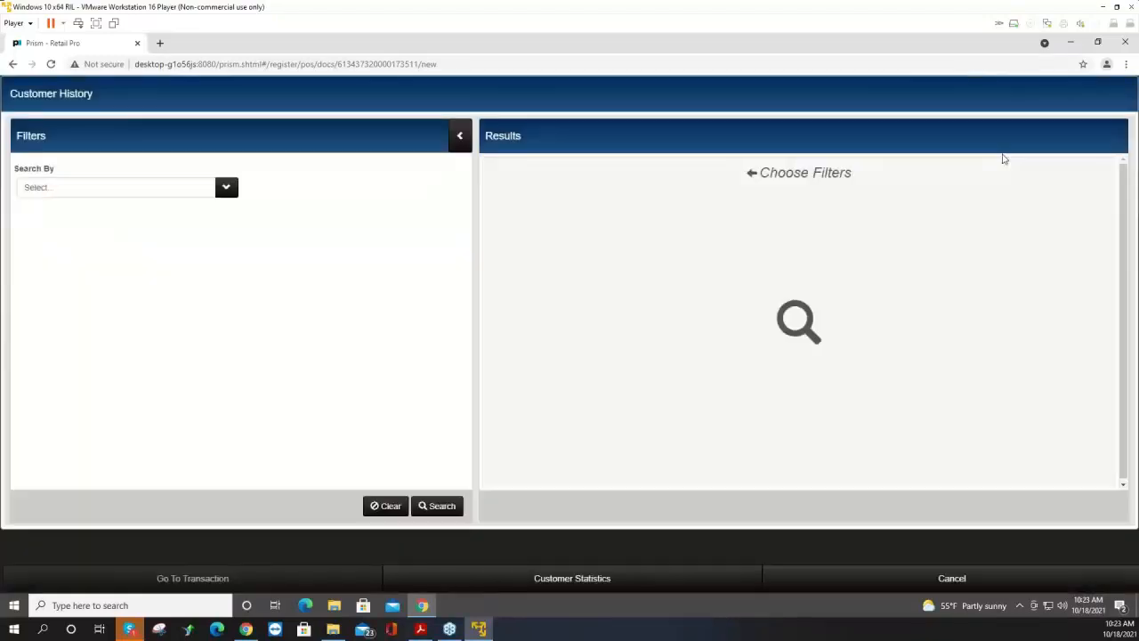
{"action": "left_click", "coordinate": [441, 507]}
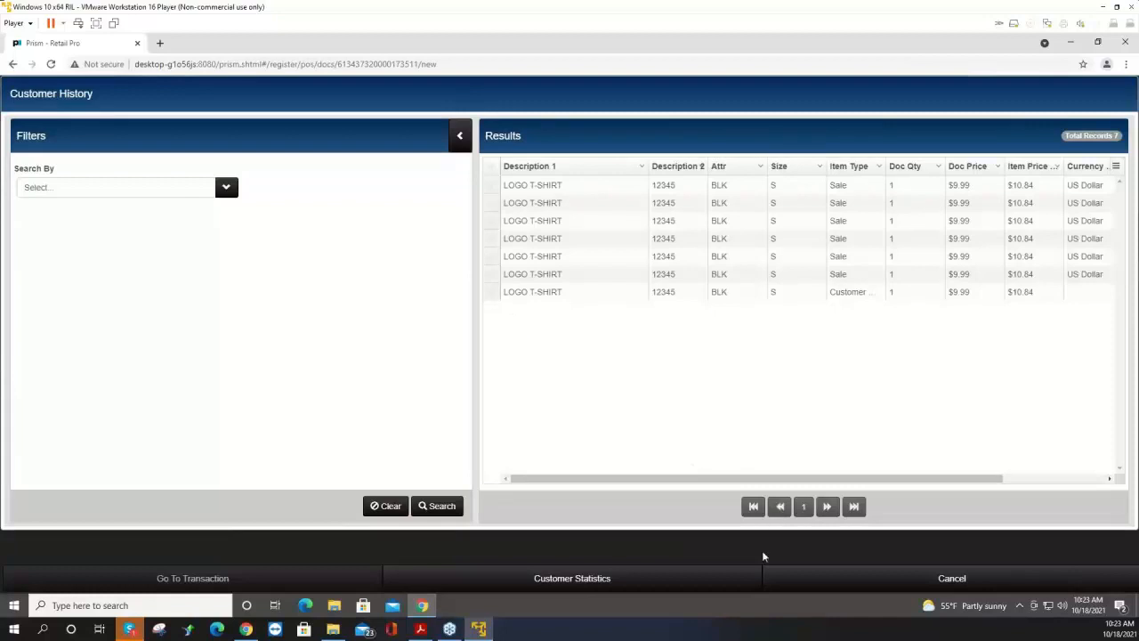
{"action": "left_click", "coordinate": [951, 578]}
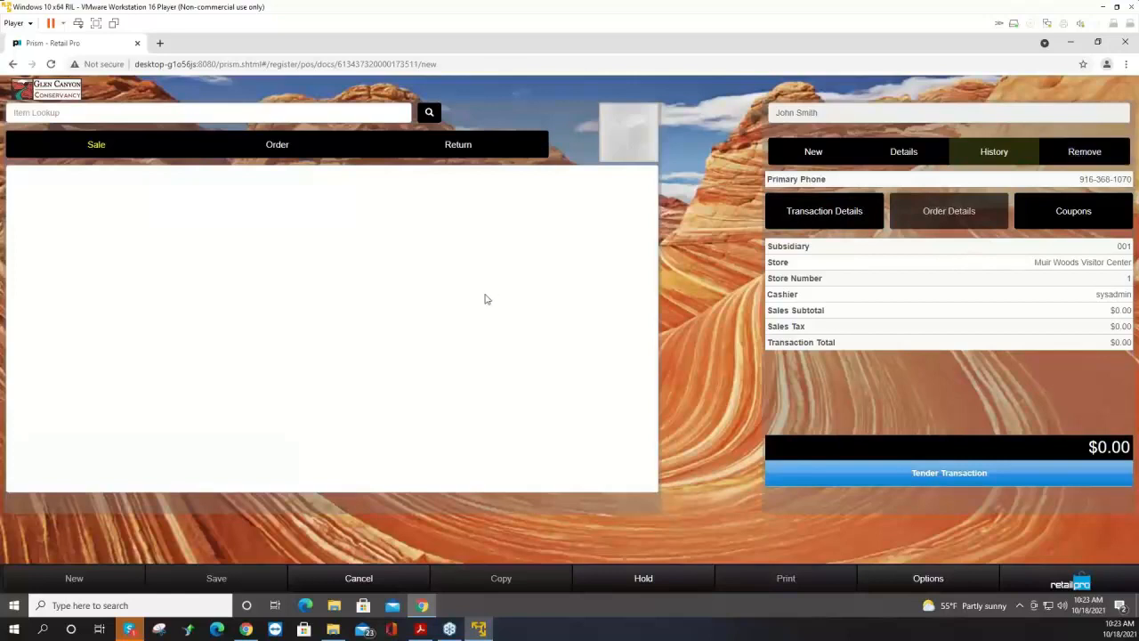
Add a LOGO T-SHIRT to the sale by entering its item code, then enter the code 000002 again for a second unit.
{"action": "left_click", "coordinate": [29, 114]}
{"action": "type", "text": "000002"}
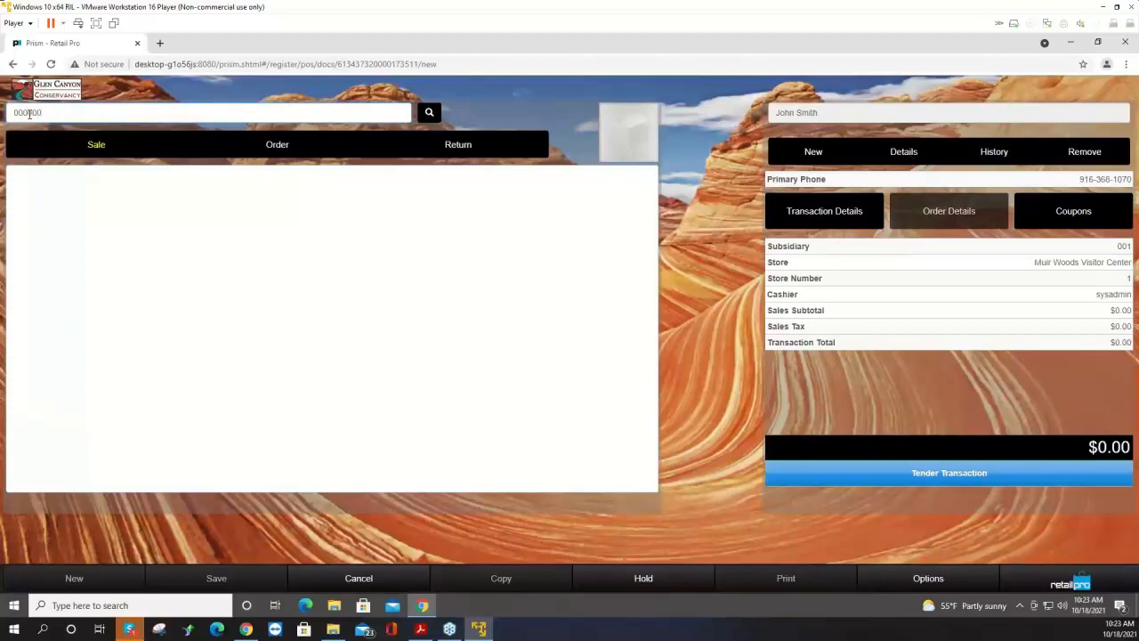
{"action": "key", "text": "Return"}
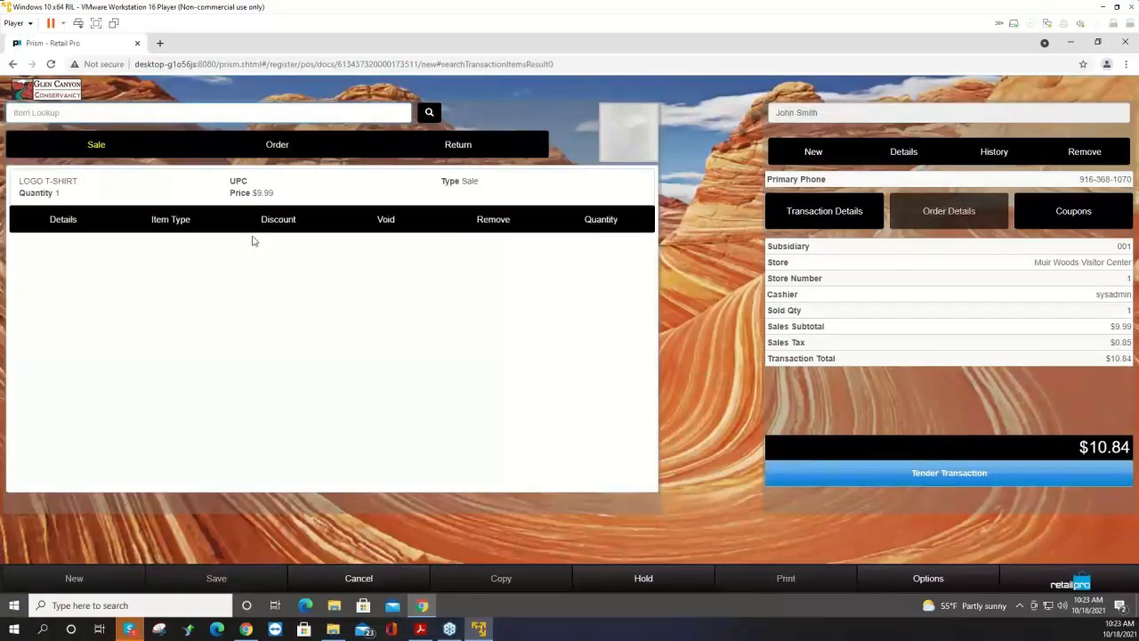
{"action": "type", "text": "000002"}
{"action": "key", "text": "Return"}
Search items for logo with a wildcard and add the black XL LOGO T-SHIRT from the results.
{"action": "type", "text": "1"}
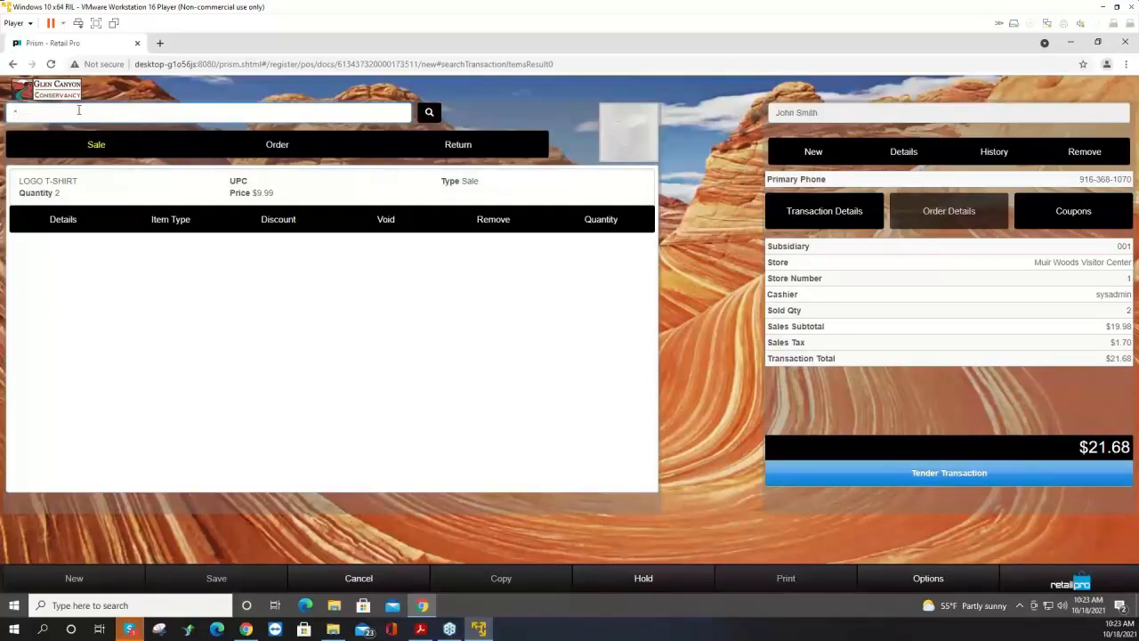
{"action": "type", "text": "logo*"}
{"action": "key", "text": "Return"}
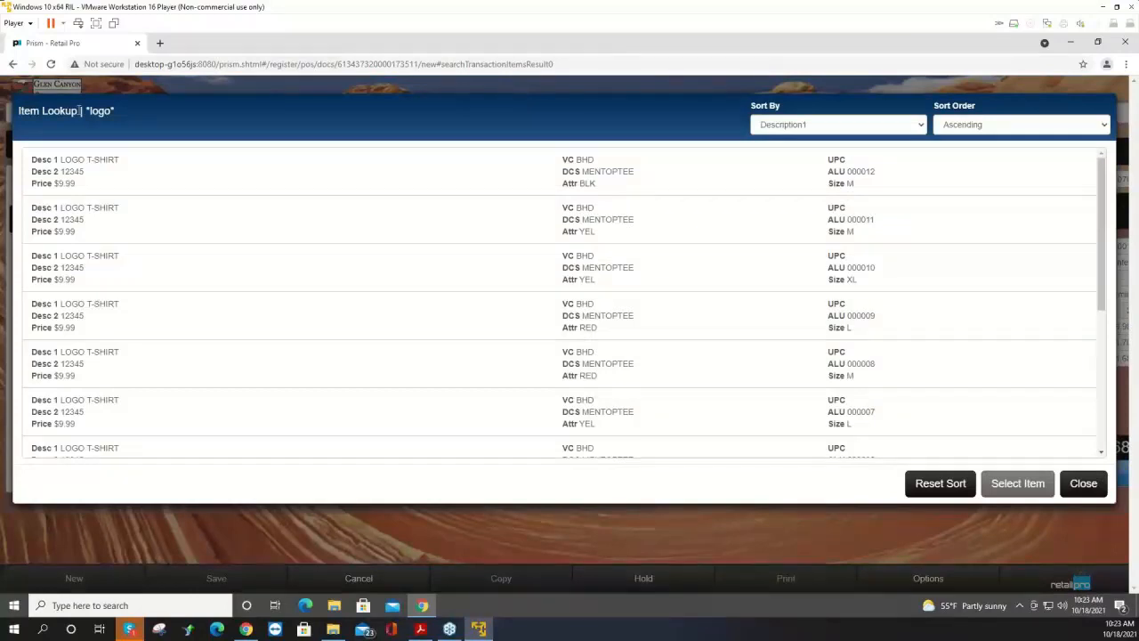
{"action": "scroll", "coordinate": [439, 323], "scroll_direction": "down", "scroll_amount": 1}
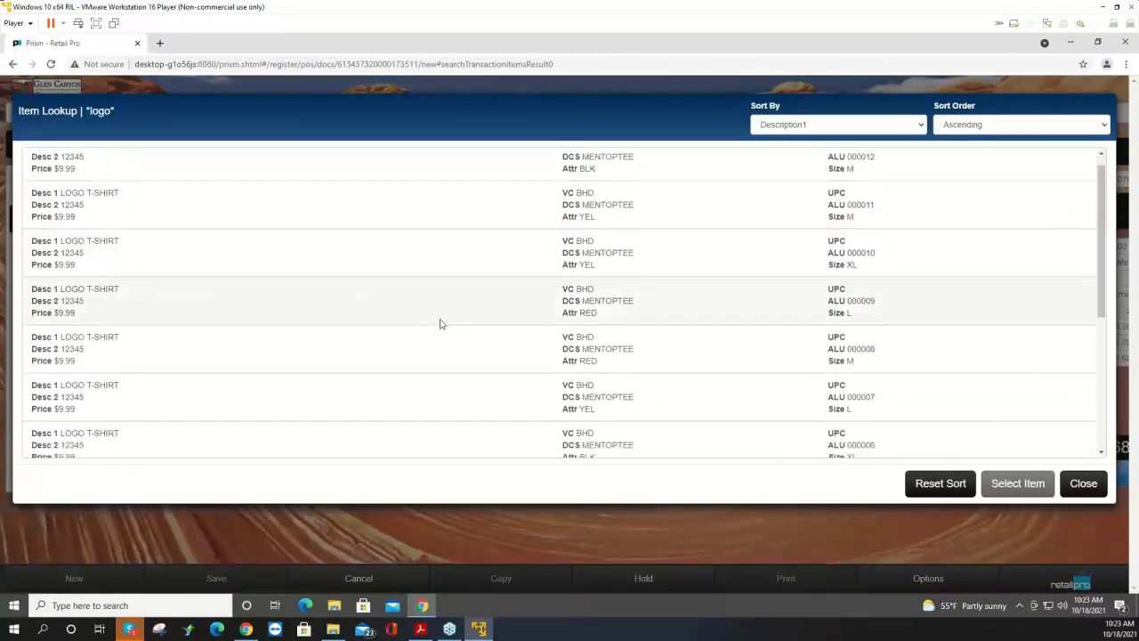
{"action": "scroll", "coordinate": [453, 325], "scroll_direction": "down", "scroll_amount": 5}
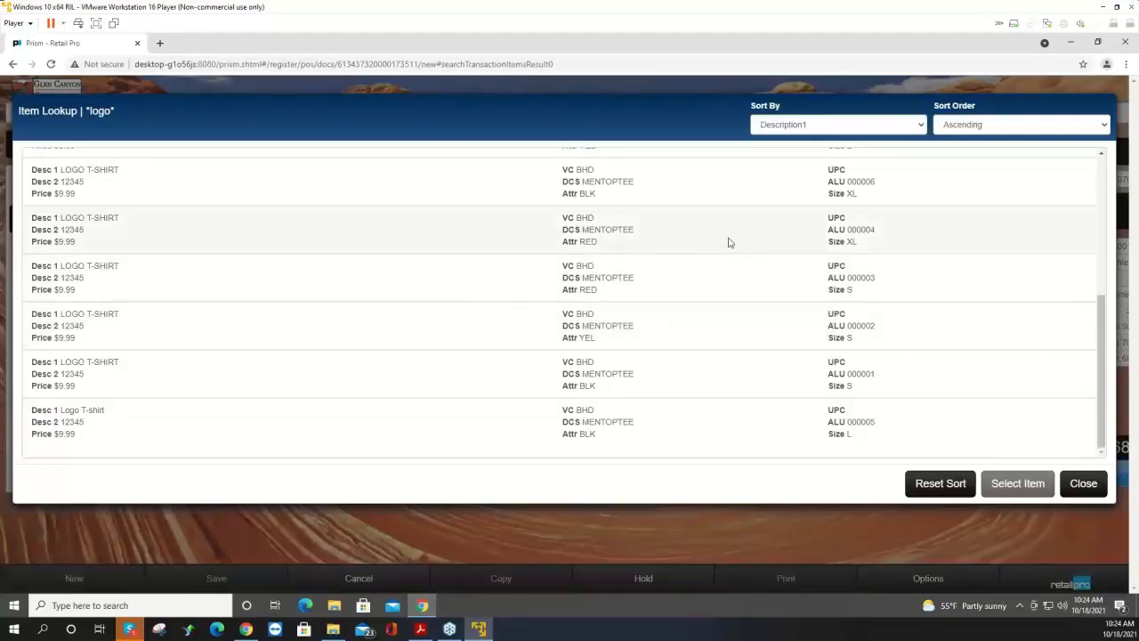
{"action": "scroll", "coordinate": [737, 267], "scroll_direction": "up", "scroll_amount": 3}
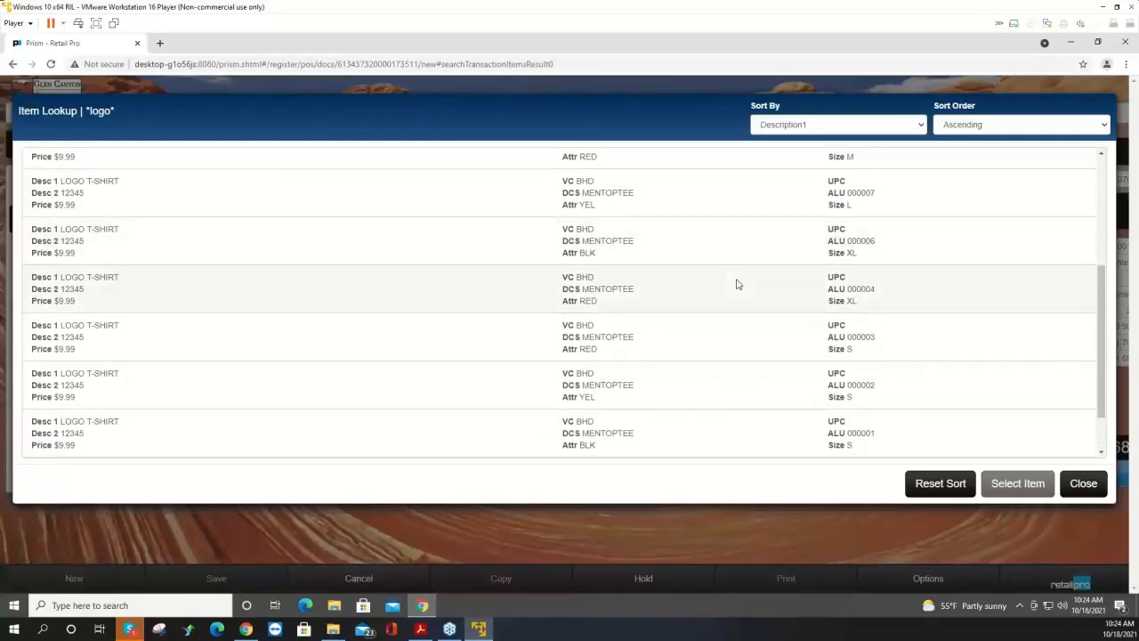
{"action": "scroll", "coordinate": [737, 283], "scroll_direction": "down", "scroll_amount": 2}
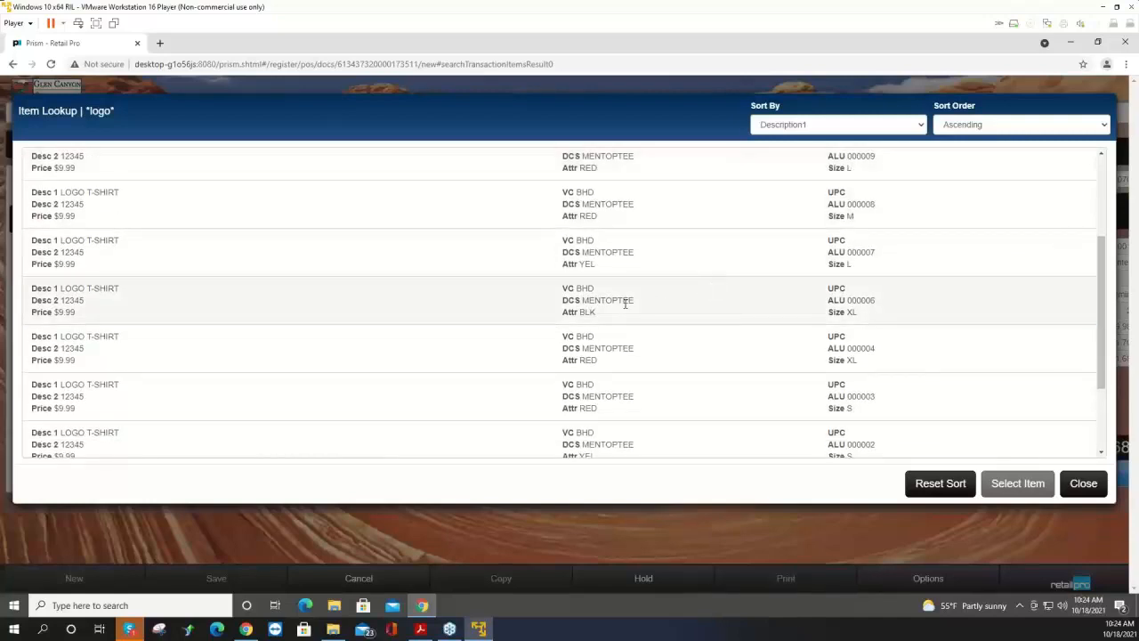
{"action": "left_click", "coordinate": [625, 303]}
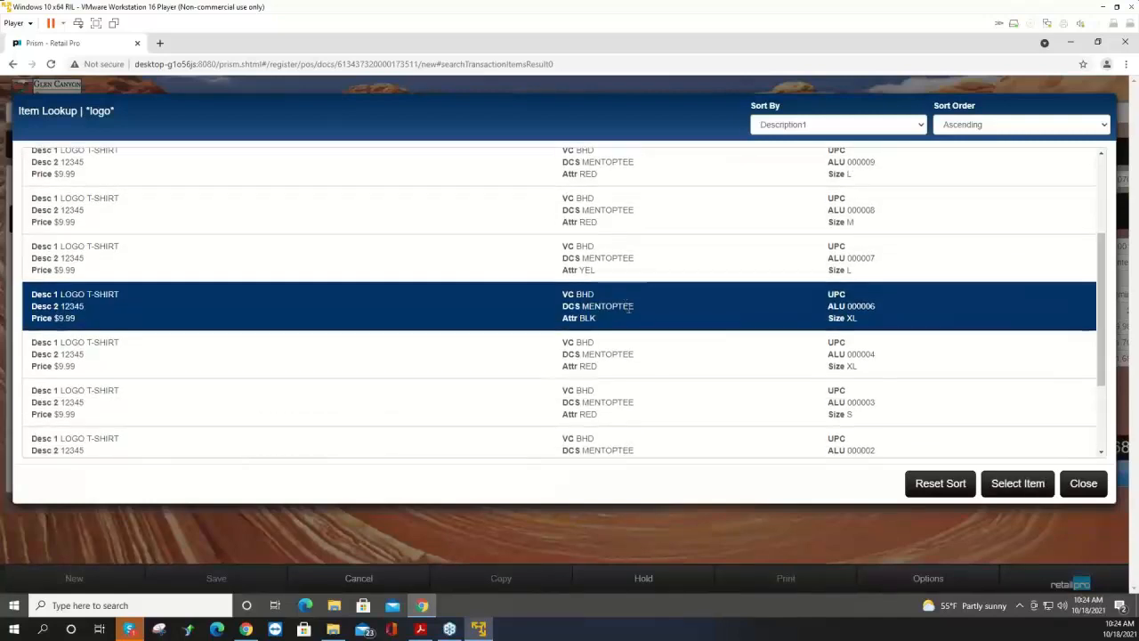
{"action": "left_click", "coordinate": [1020, 482]}
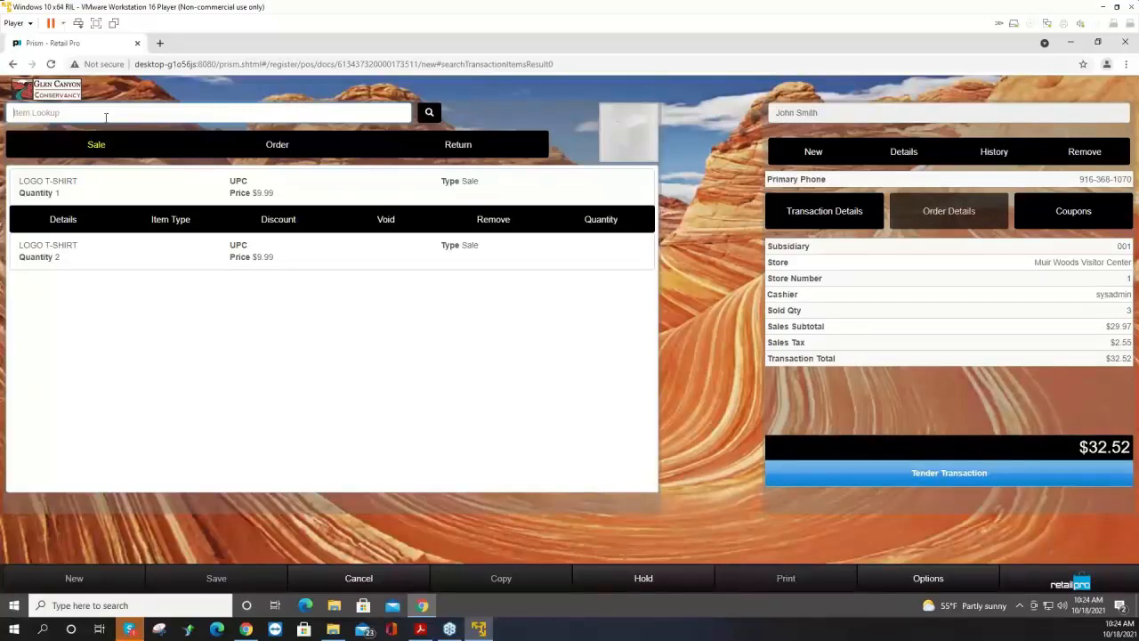
Open tendering and take a $20 cash payment toward the total.
{"action": "left_click", "coordinate": [850, 480]}
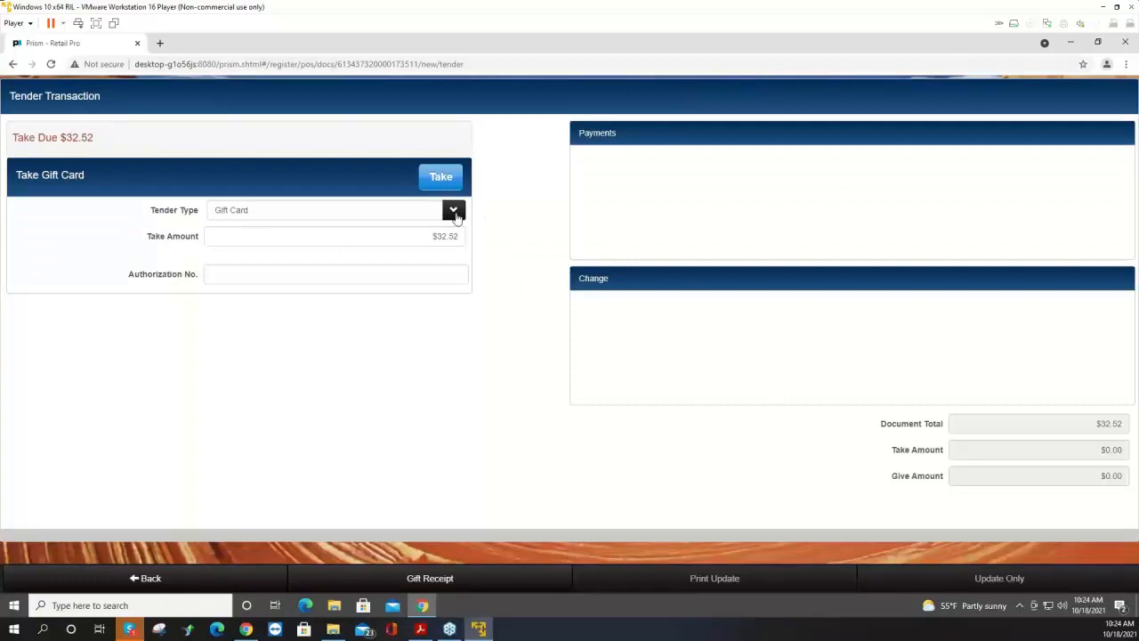
{"action": "left_click", "coordinate": [453, 212]}
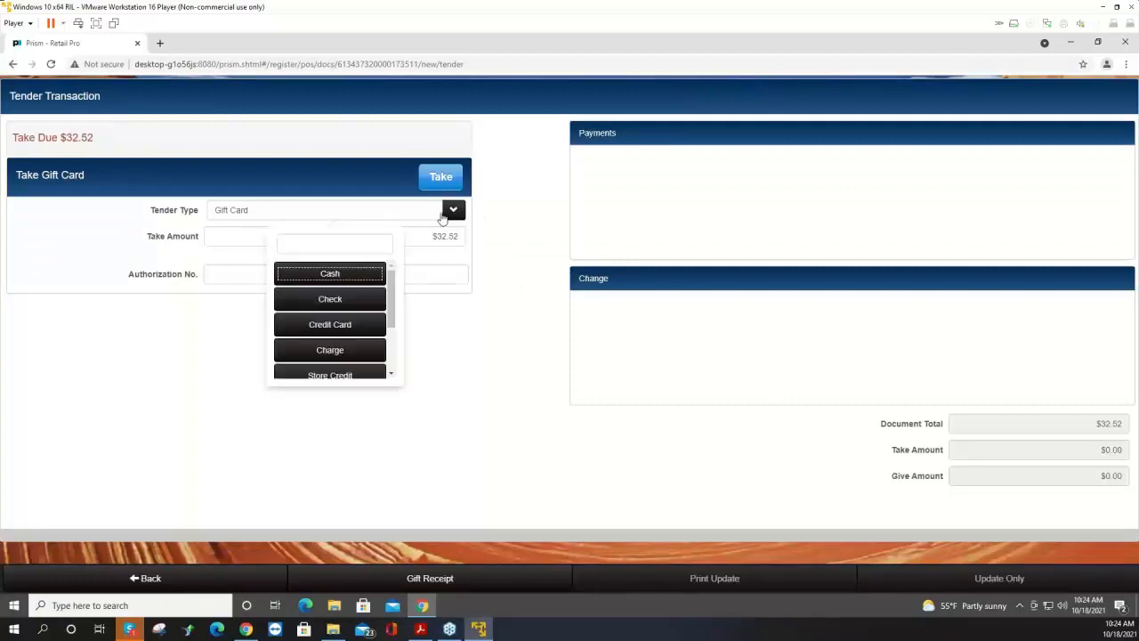
{"action": "left_click", "coordinate": [341, 276]}
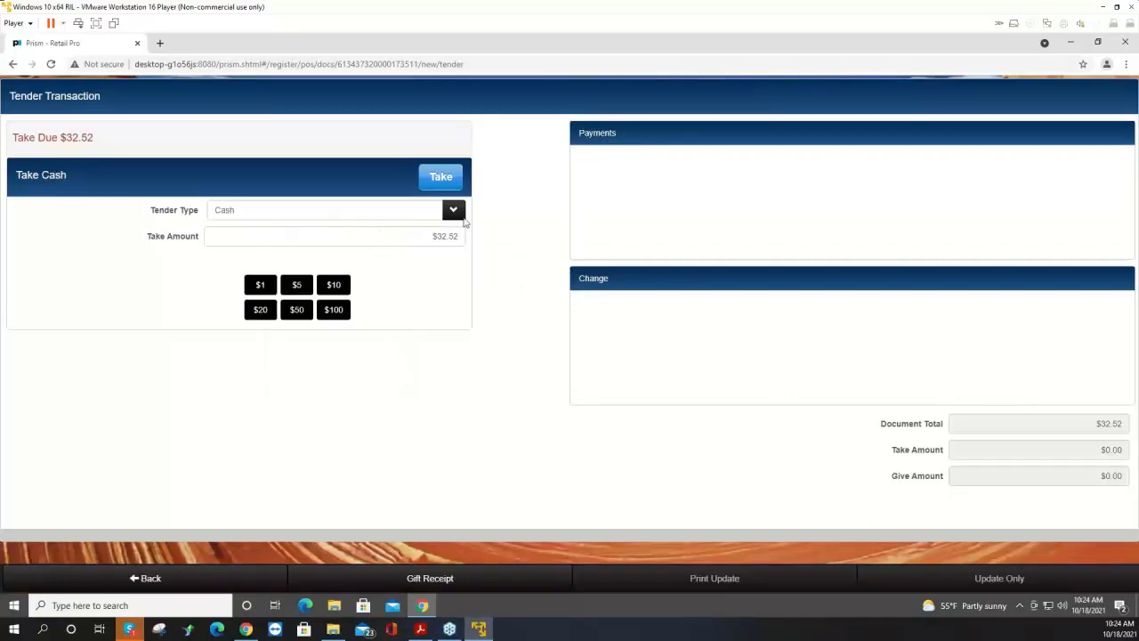
{"action": "left_click", "coordinate": [453, 210]}
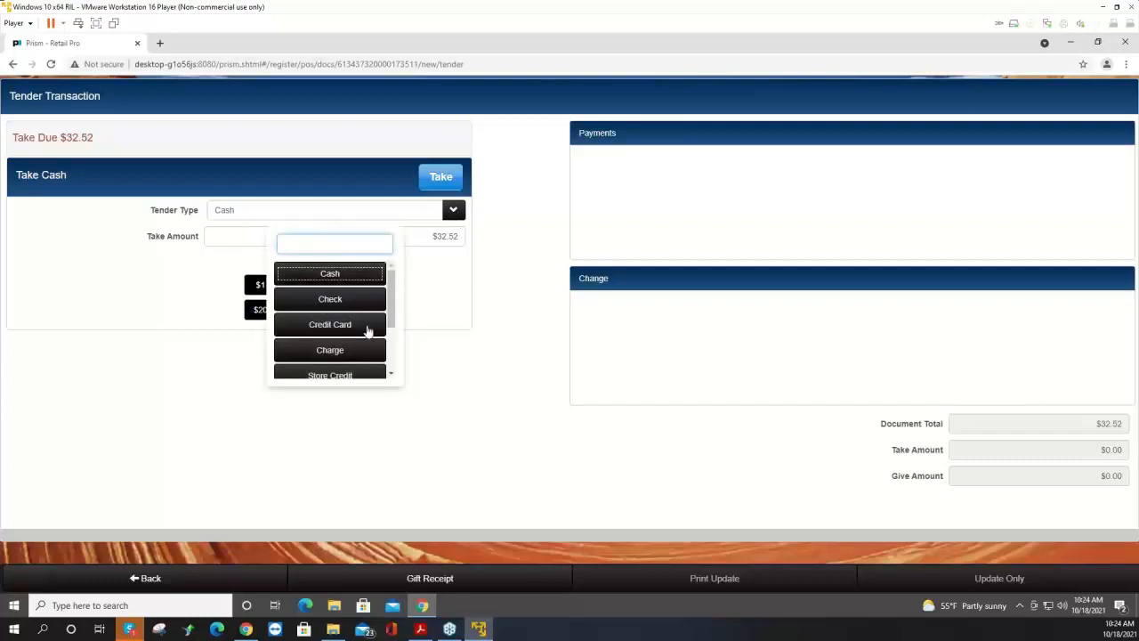
{"action": "left_click", "coordinate": [505, 285]}
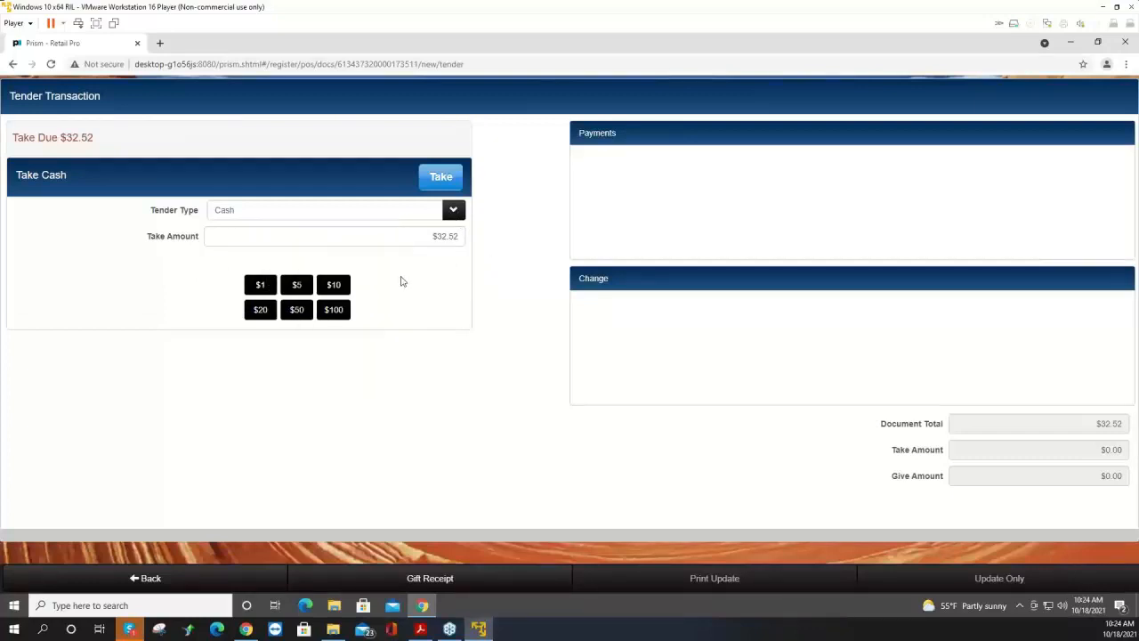
{"action": "left_click", "coordinate": [463, 237]}
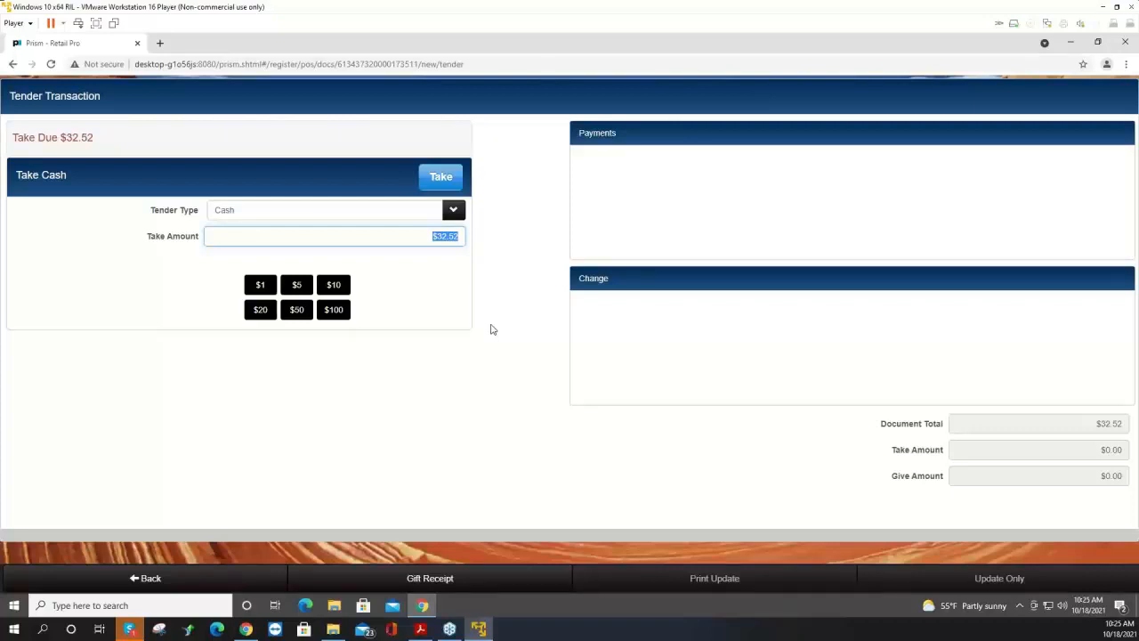
{"action": "type", "text": "20"}
{"action": "left_click", "coordinate": [450, 179]}
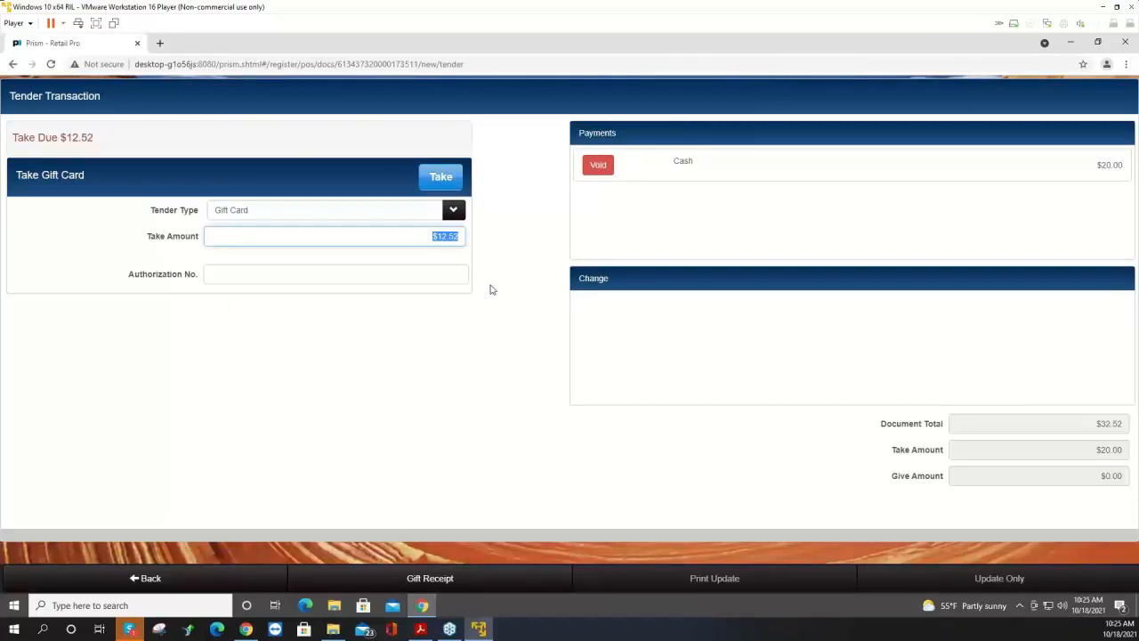
Take the remaining balance as a Credit Card payment with card type Visa.
{"action": "left_click", "coordinate": [443, 213]}
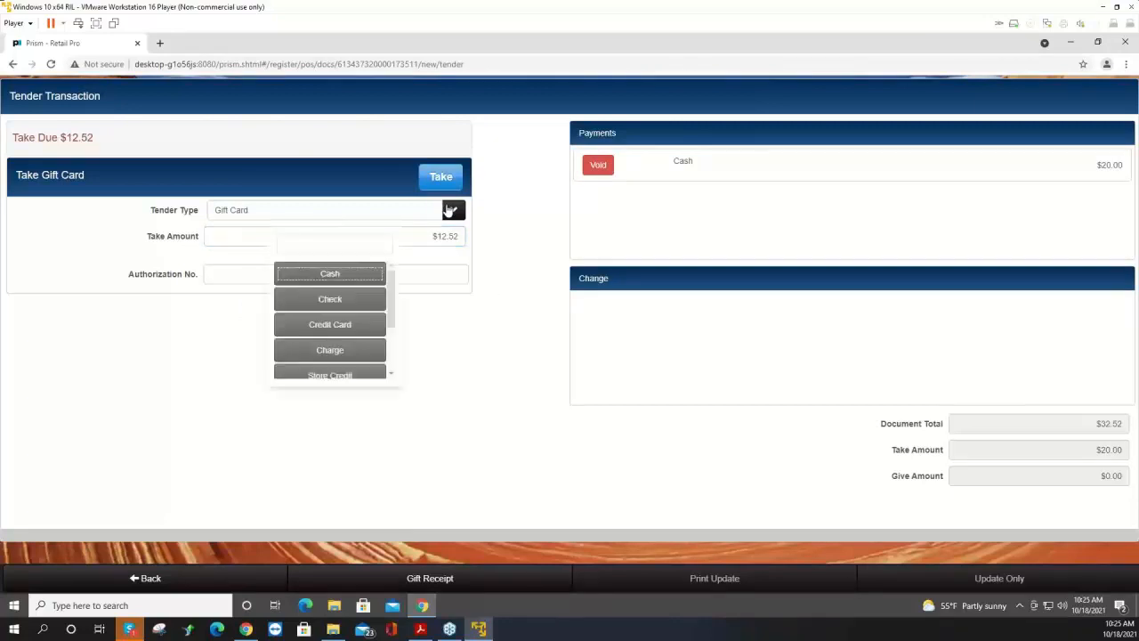
{"action": "left_click", "coordinate": [356, 324]}
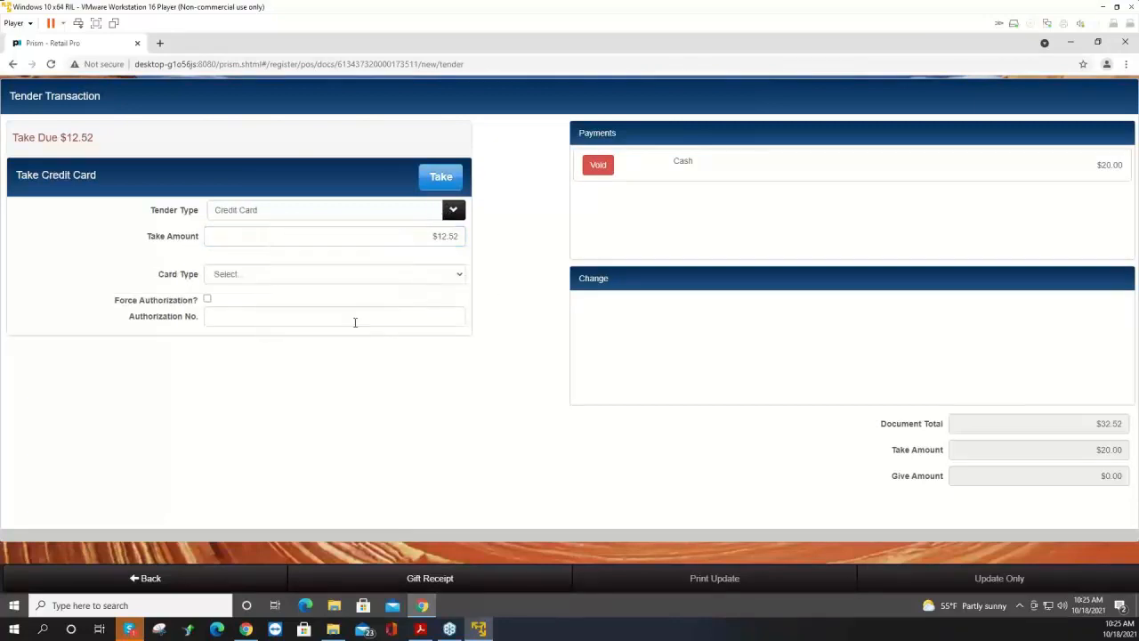
{"action": "left_click", "coordinate": [368, 275]}
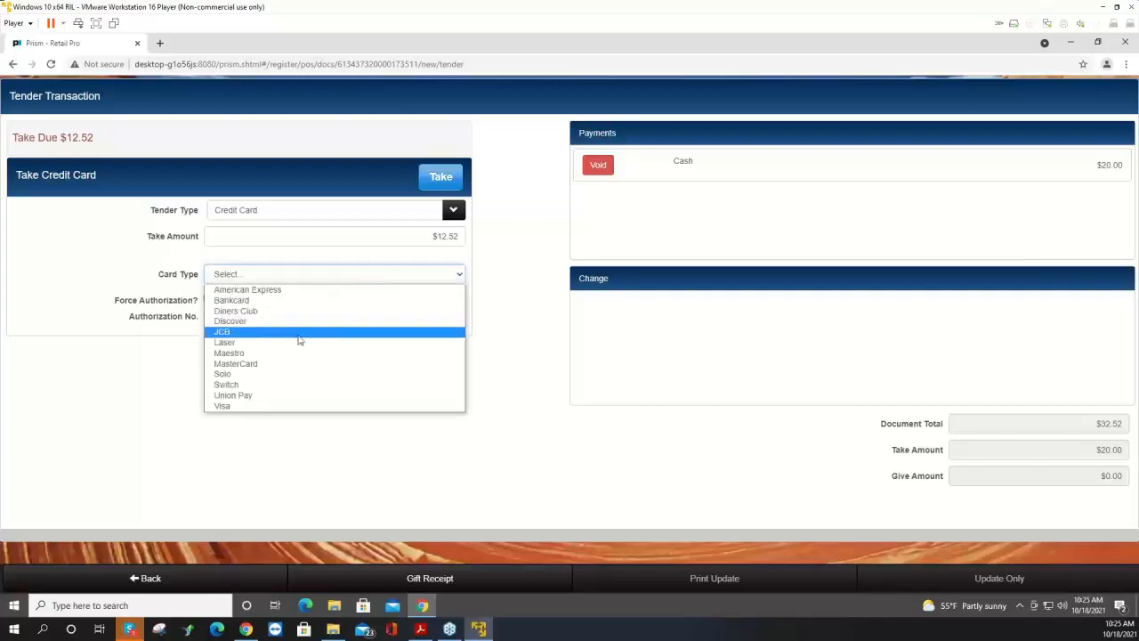
{"action": "left_click", "coordinate": [255, 405]}
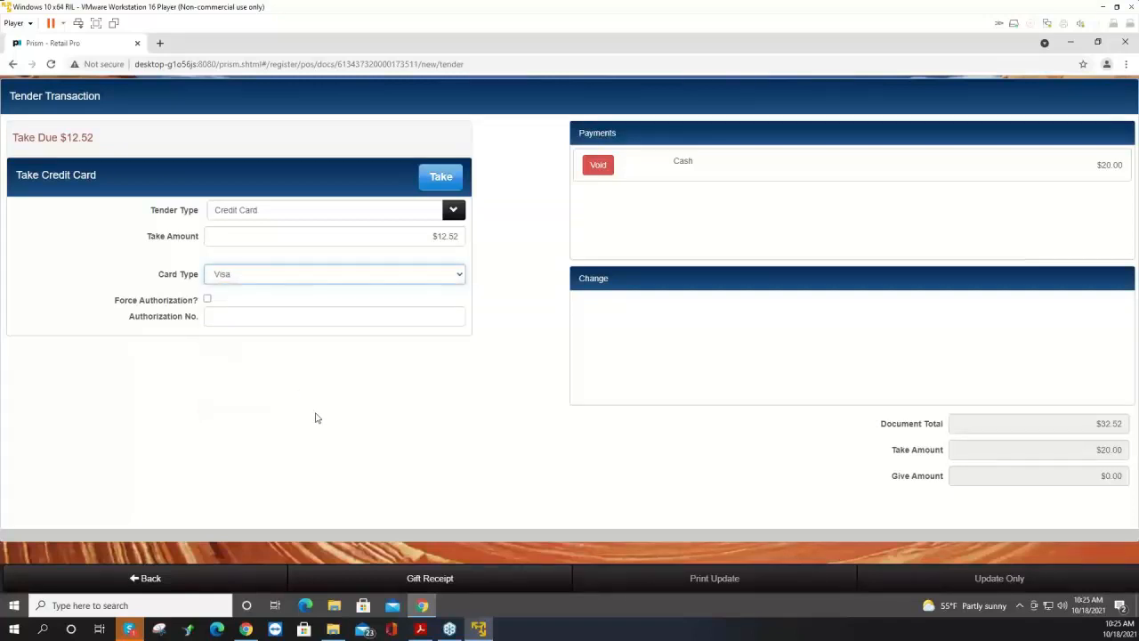
{"action": "left_click", "coordinate": [343, 278]}
{"action": "left_click", "coordinate": [344, 280]}
{"action": "left_click", "coordinate": [443, 179]}
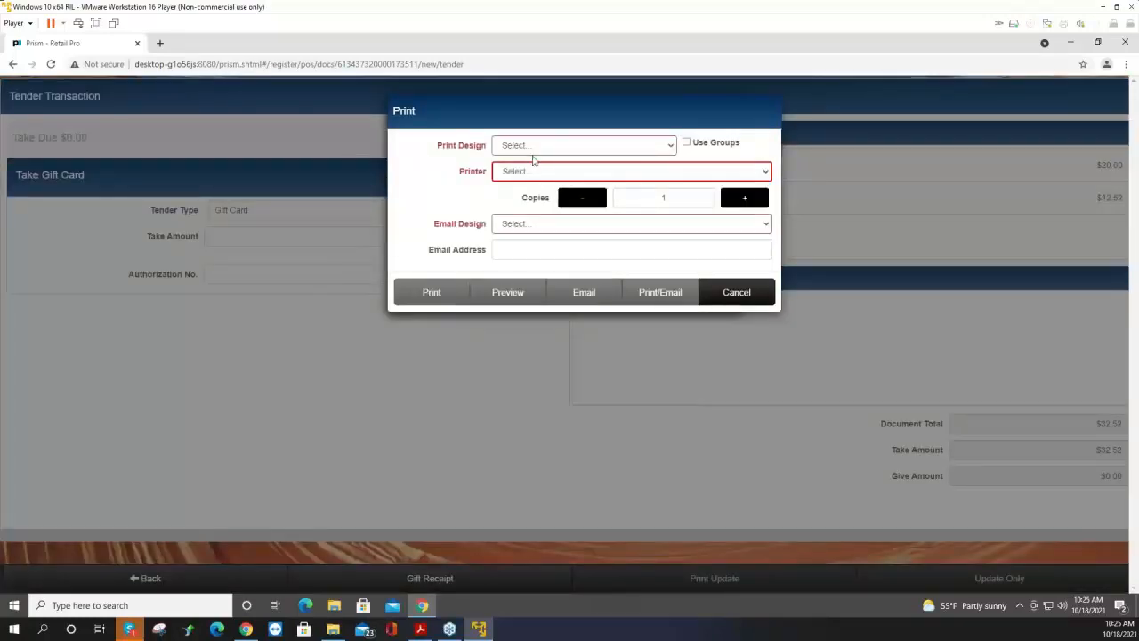
Preview the receipt using the Receipt 40 Col design and cancel out of the preview.
{"action": "left_click", "coordinate": [567, 146]}
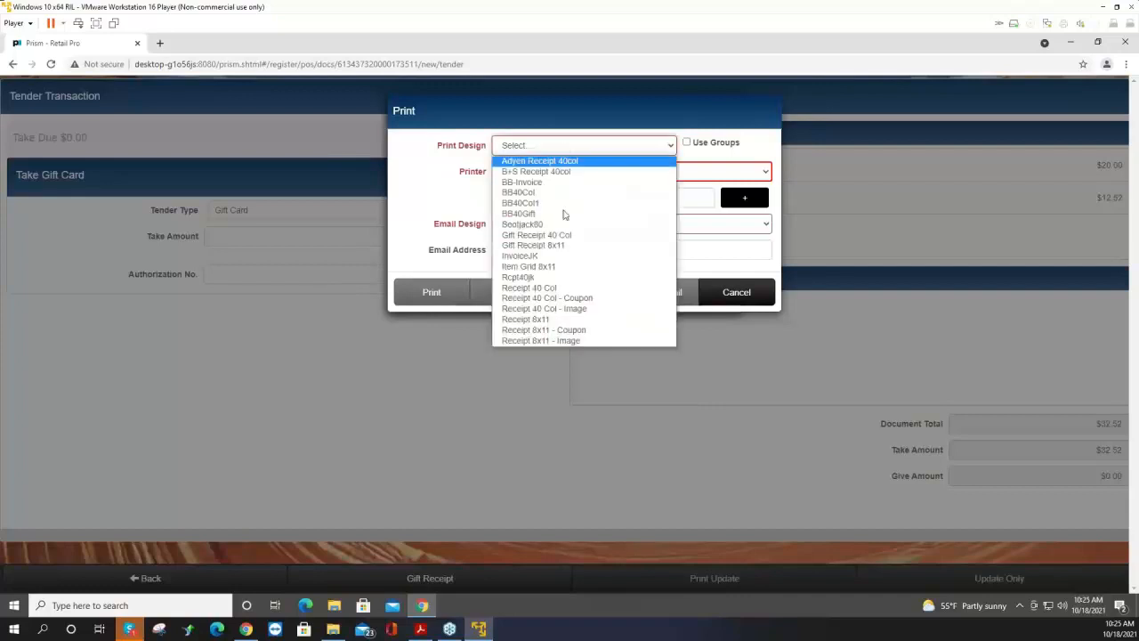
{"action": "left_click", "coordinate": [547, 287]}
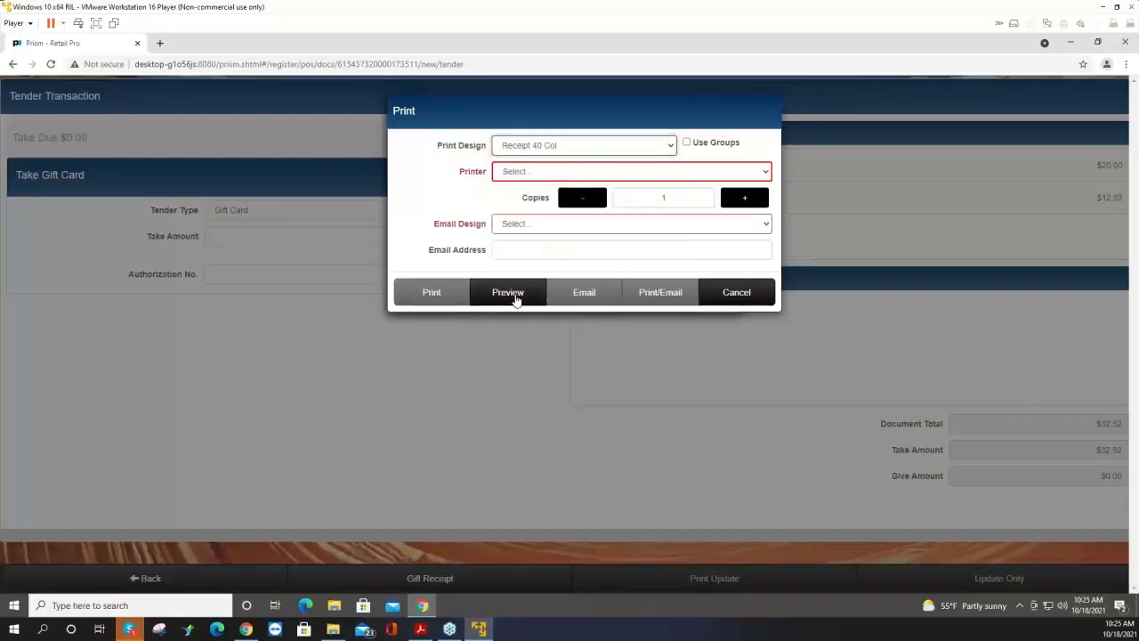
{"action": "left_click", "coordinate": [515, 298]}
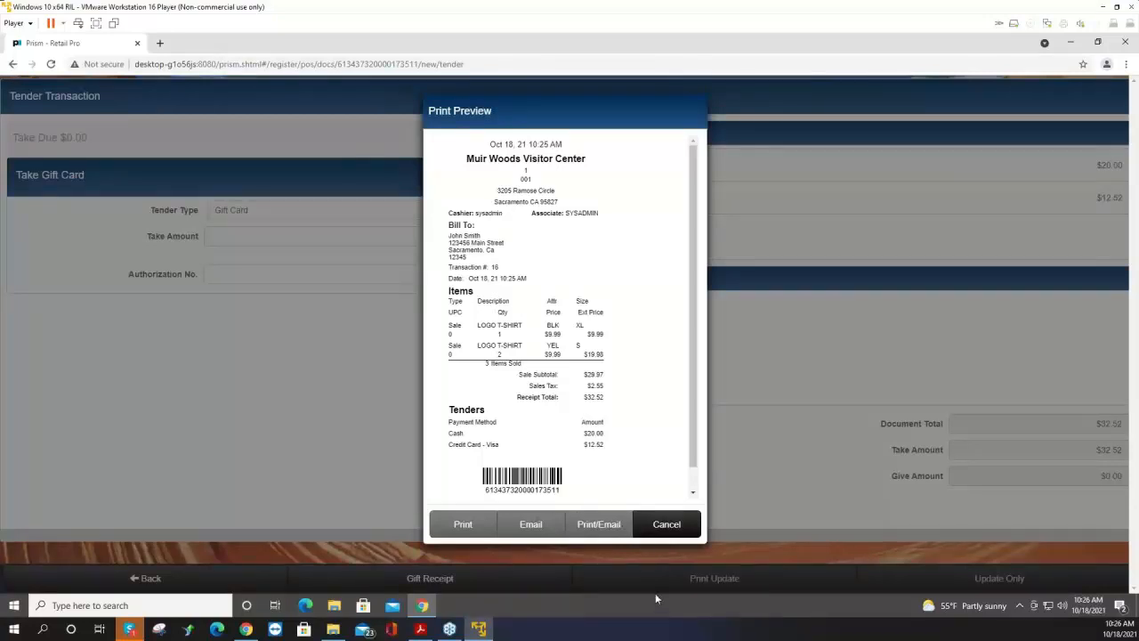
{"action": "left_click", "coordinate": [674, 532]}
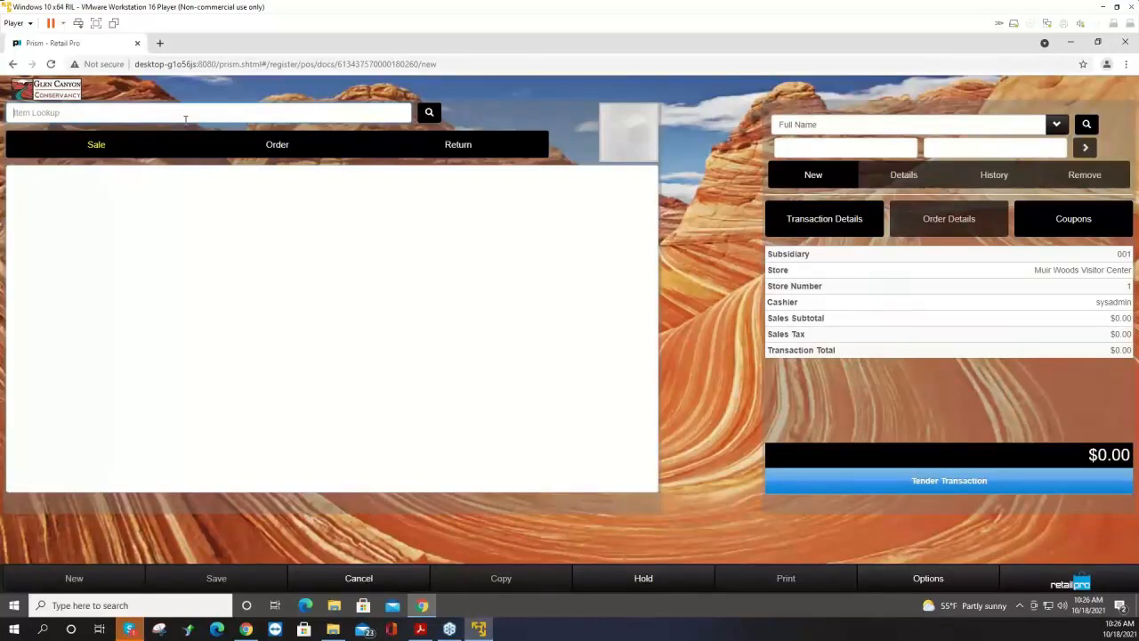
Add a LOGO T-SHIRT to the new sale by entering its item code.
{"action": "type", "text": "00"}
{"action": "type", "text": "001"}
{"action": "key", "text": "Return"}
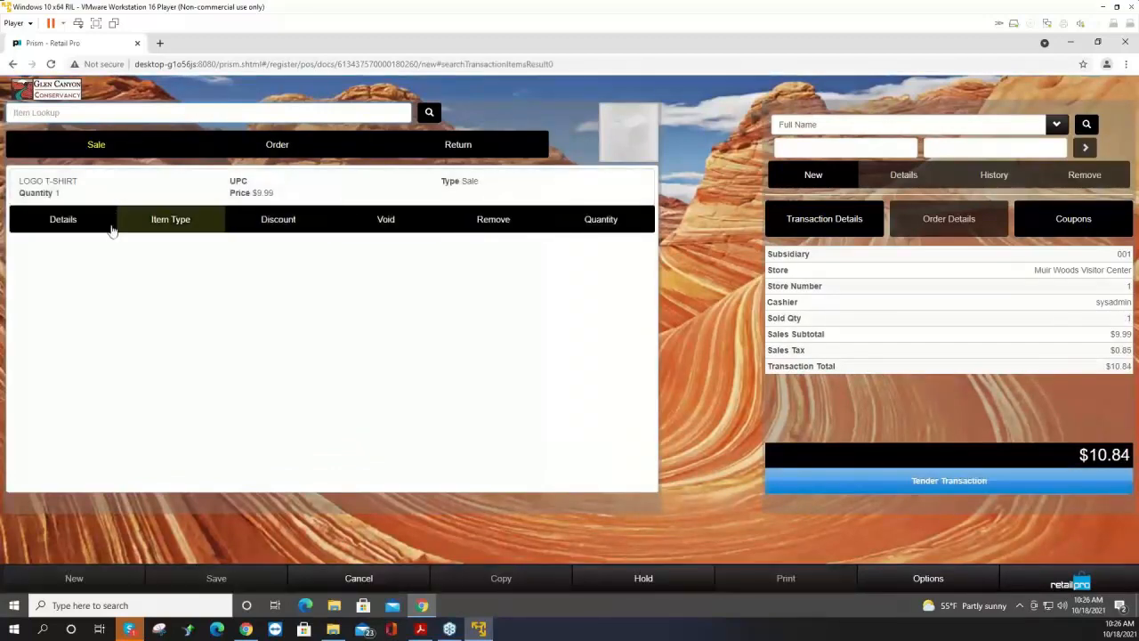
Change the T-shirt line's item type to Return and choose to look up the original sale transaction.
{"action": "left_click", "coordinate": [175, 224]}
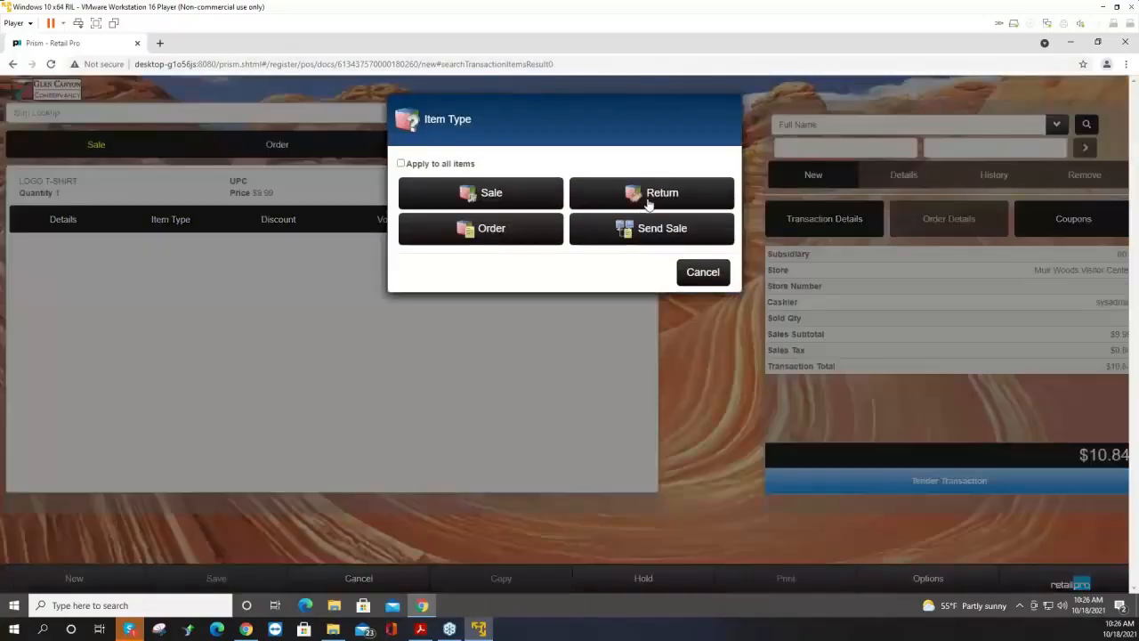
{"action": "left_click", "coordinate": [648, 199]}
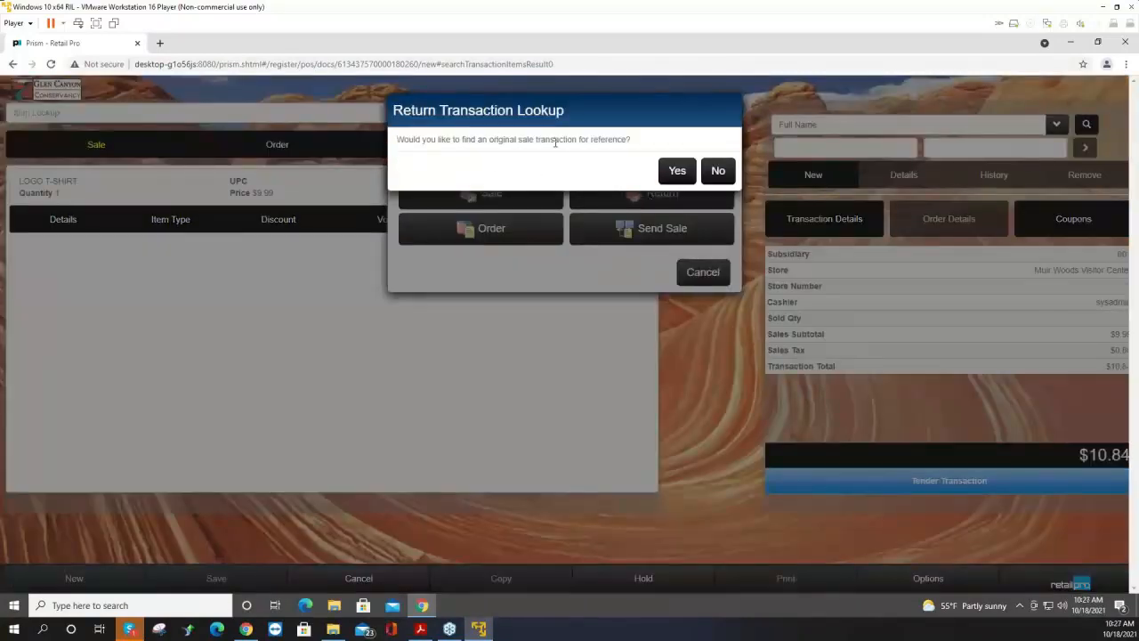
{"action": "left_click", "coordinate": [677, 176]}
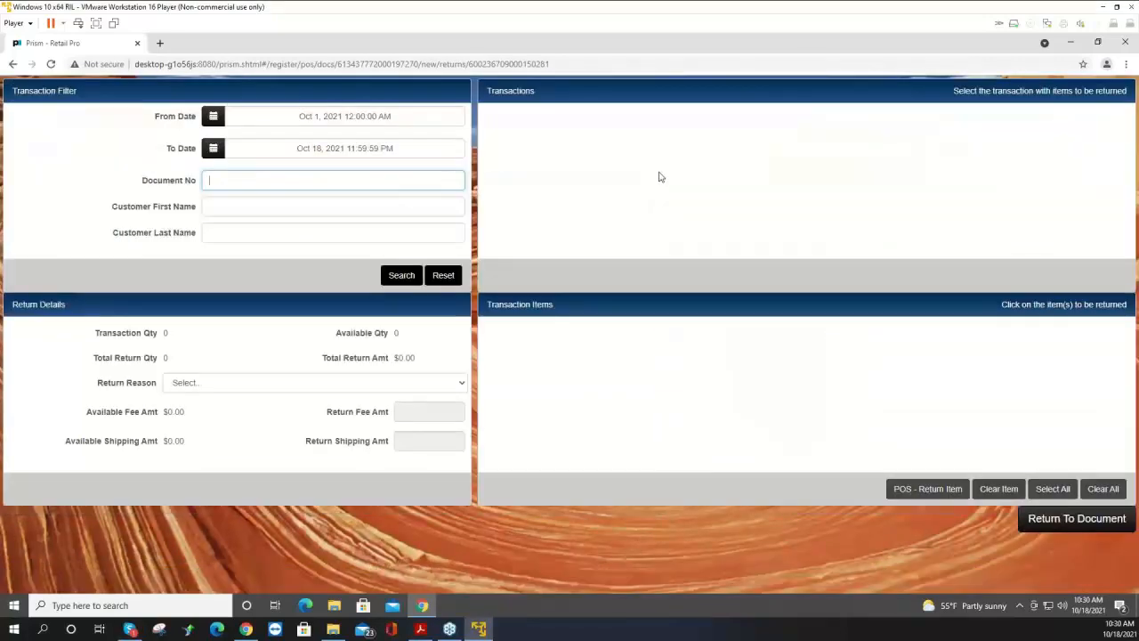
Search the transactions and pick the yellow LOGO T-SHIRT from Transaction No. 15 as the item to return.
{"action": "left_click", "coordinate": [402, 277]}
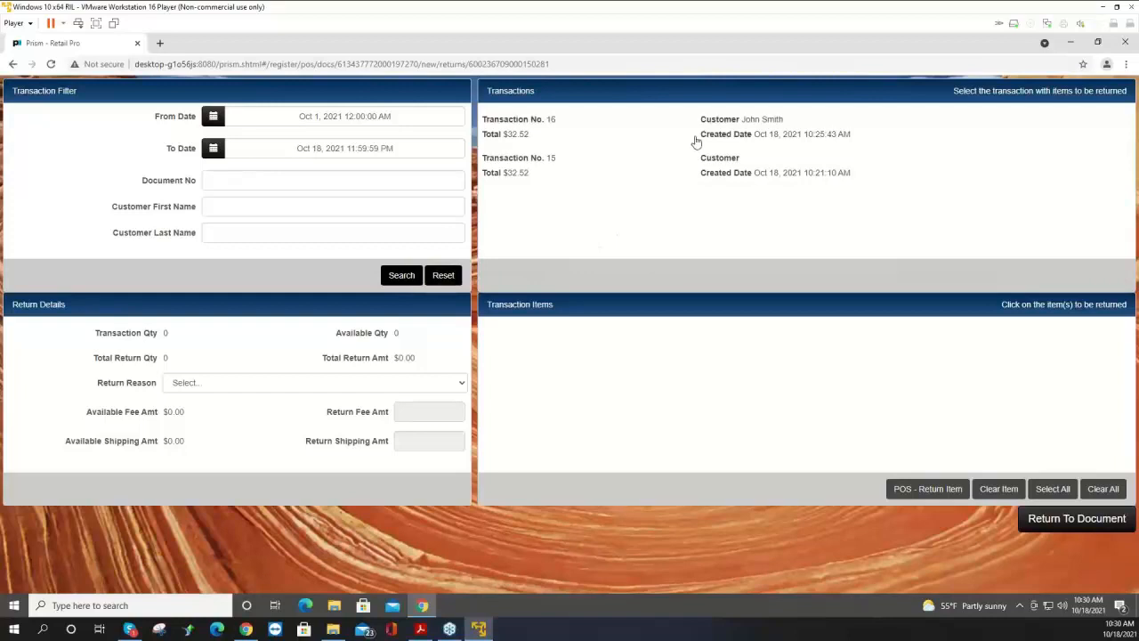
{"action": "left_click", "coordinate": [549, 167]}
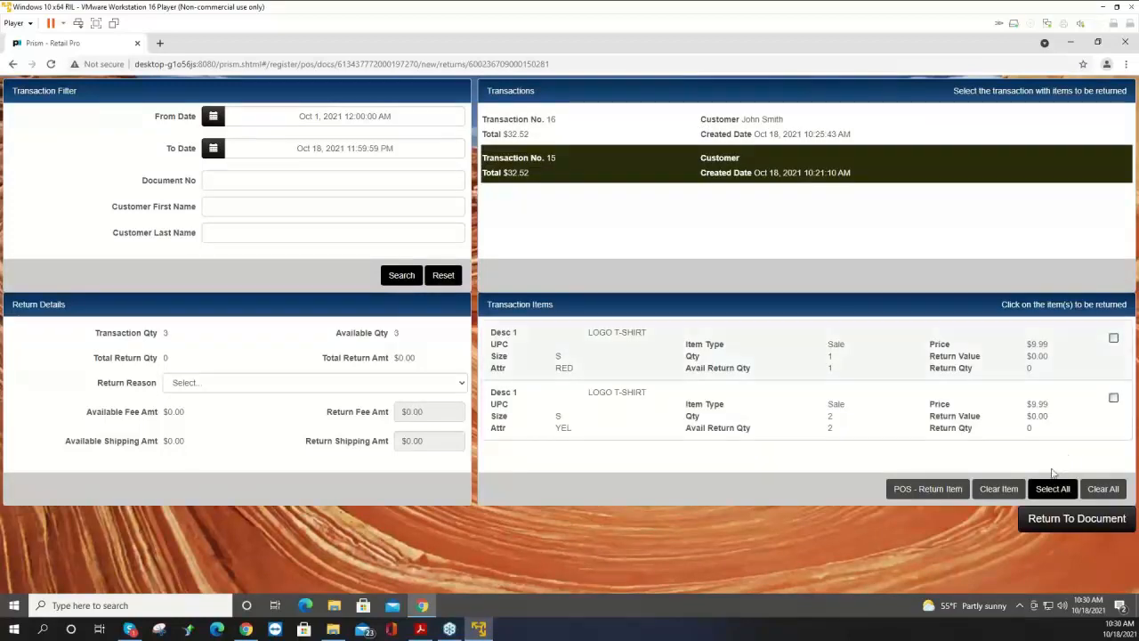
{"action": "left_click", "coordinate": [575, 406]}
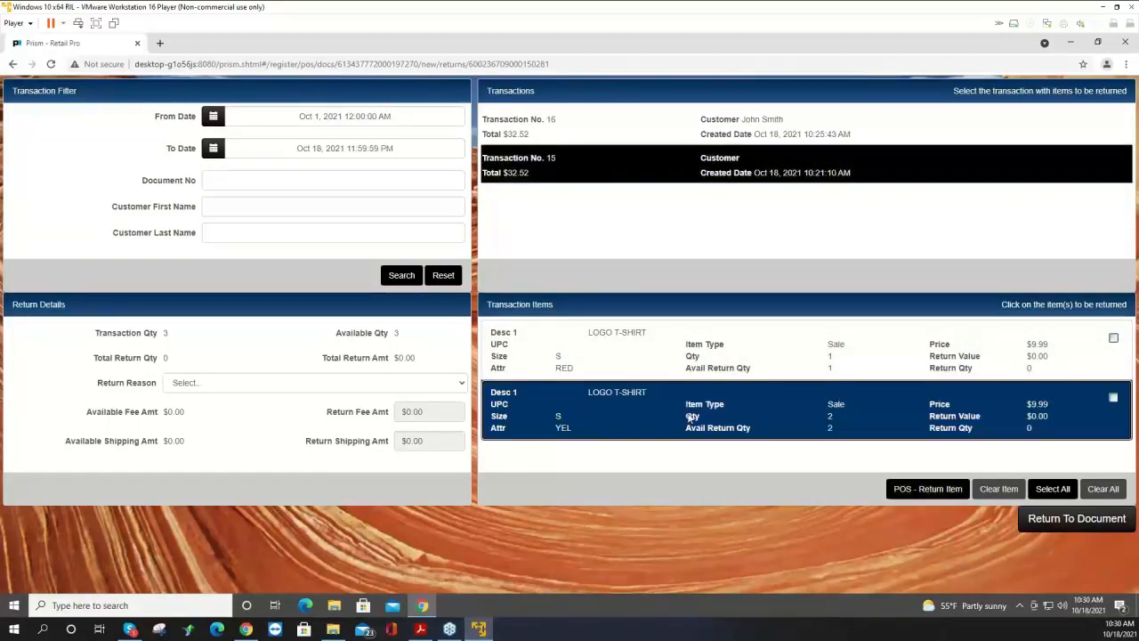
{"action": "left_click", "coordinate": [922, 492]}
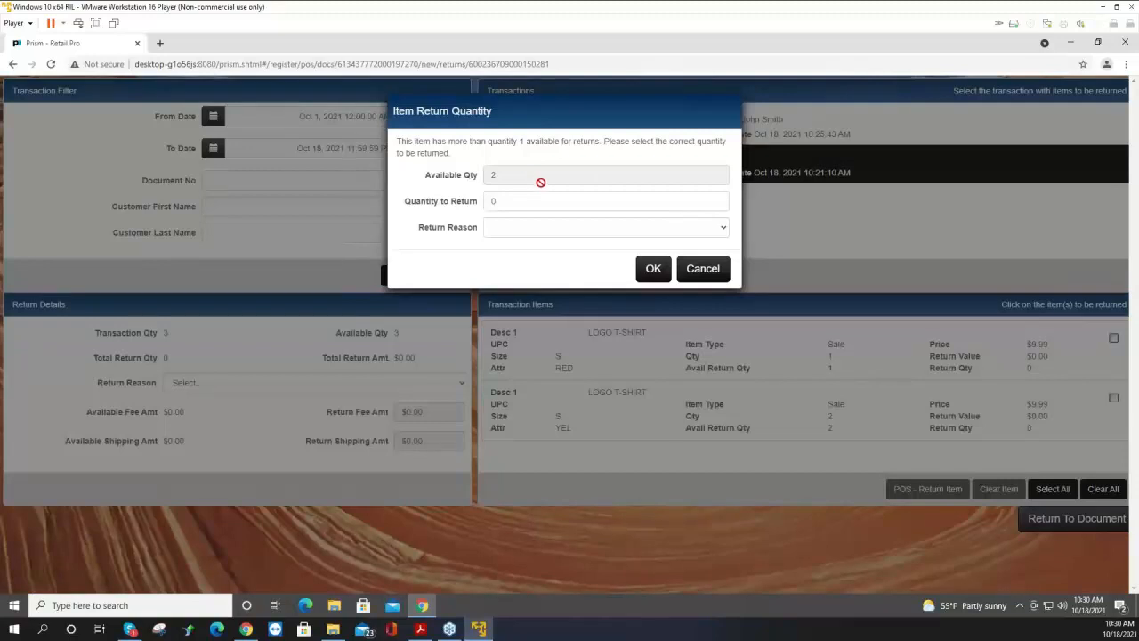
Set the quantity to return to 1, confirm it, and go back to the sale document.
{"action": "left_click", "coordinate": [534, 201]}
{"action": "left_click_drag", "start_coordinate": [534, 201], "coordinate": [471, 208]}
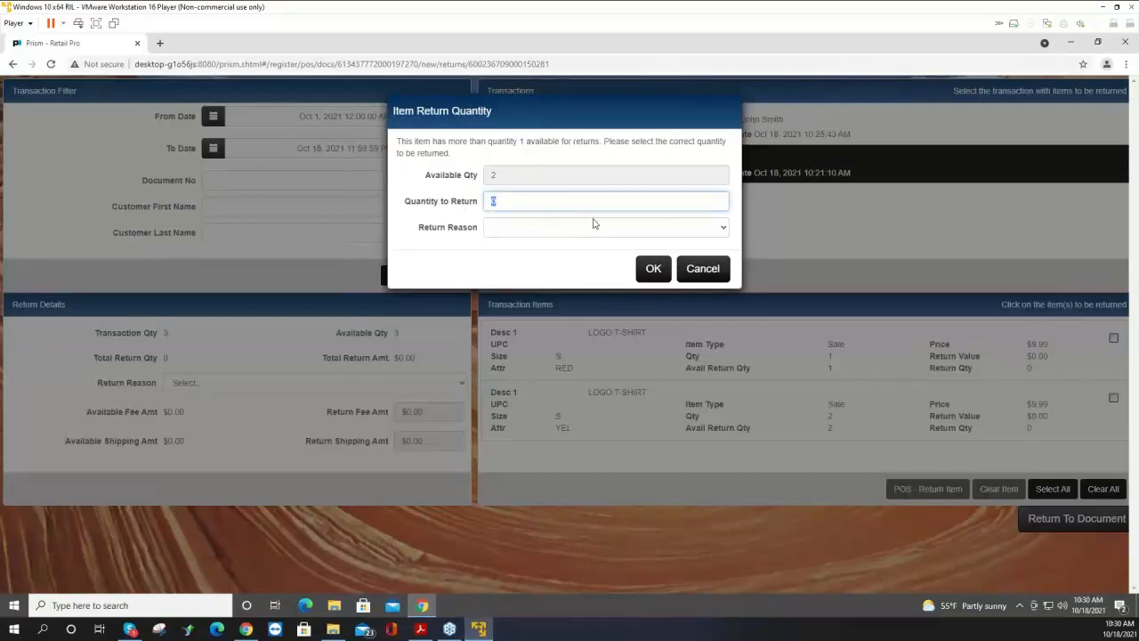
{"action": "type", "text": "1"}
{"action": "left_click", "coordinate": [650, 272]}
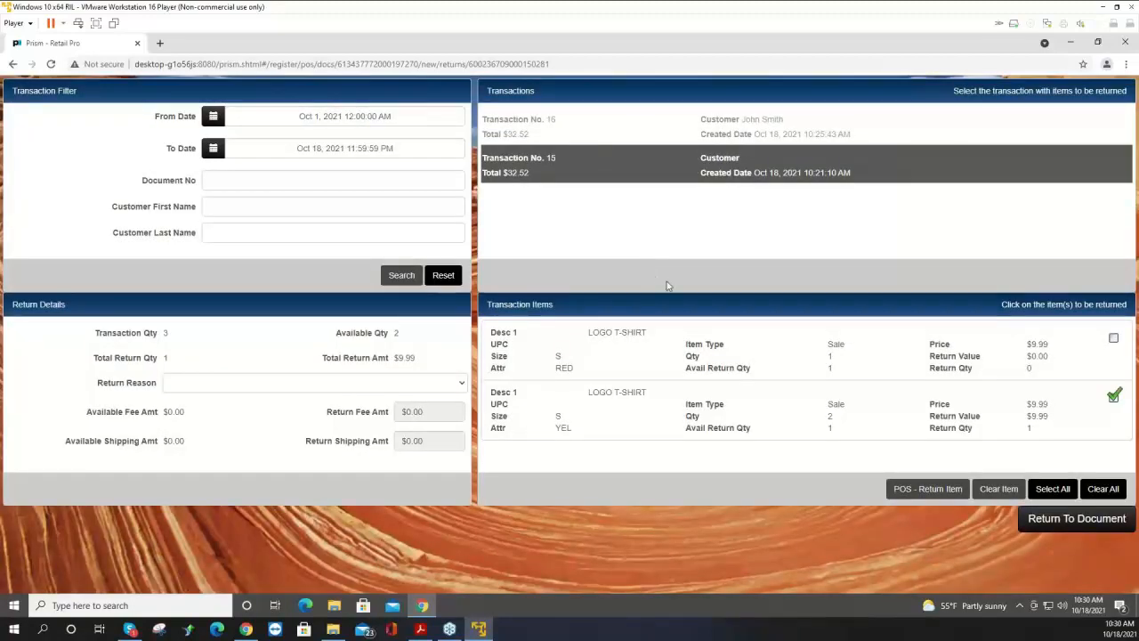
{"action": "left_click", "coordinate": [1061, 521]}
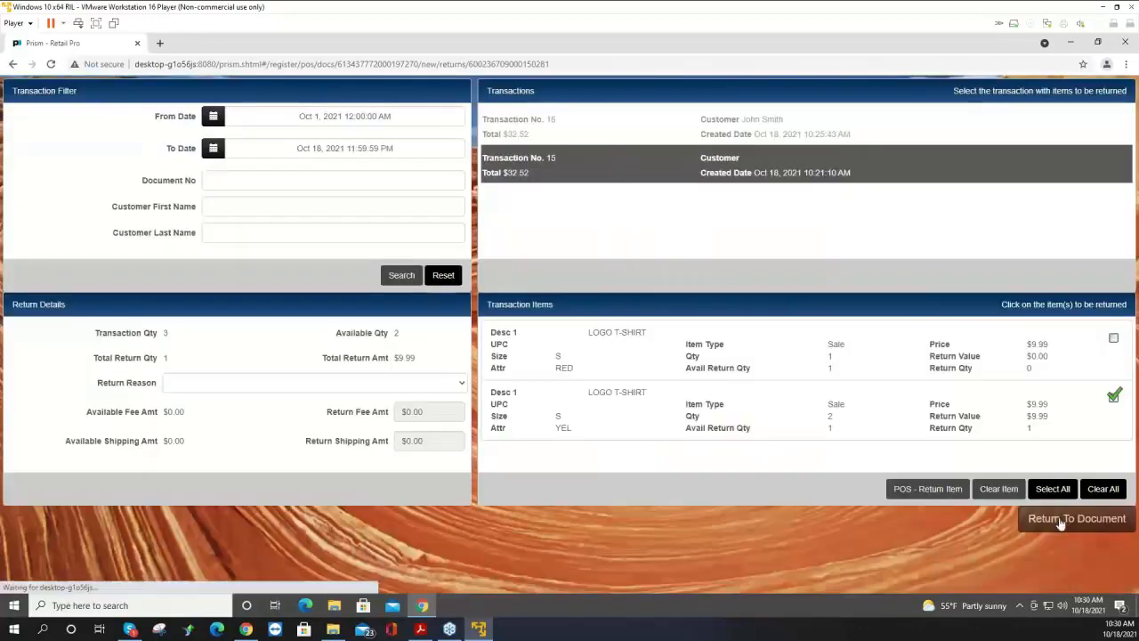
{"action": "left_click", "coordinate": [1061, 519]}
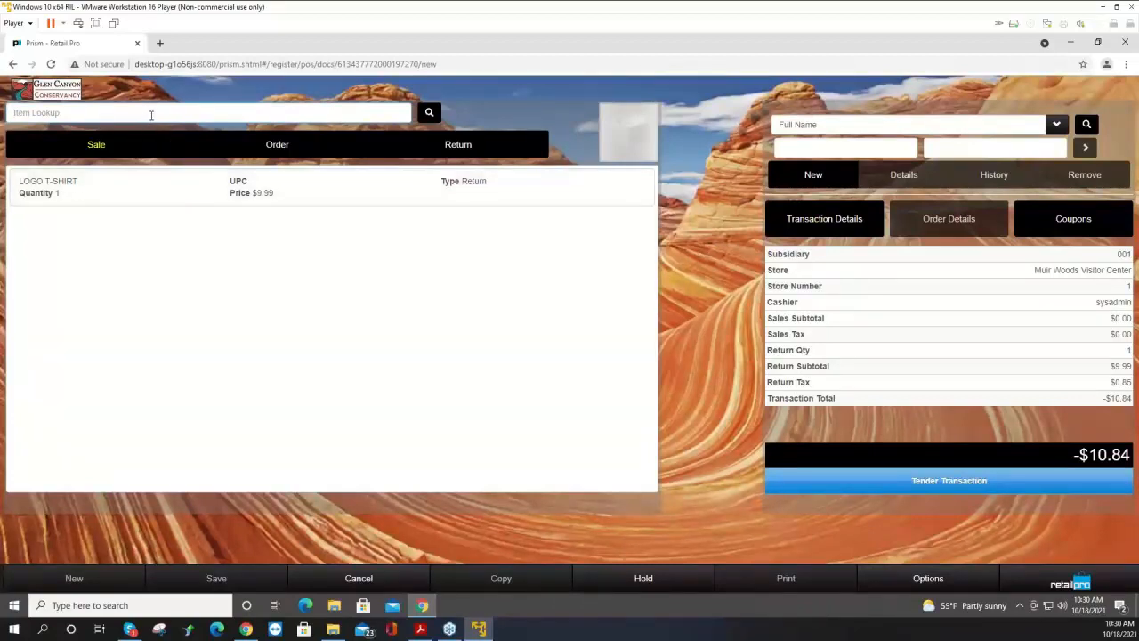
Add another LOGO T-SHIRT as a sale item by entering its item code.
{"action": "type", "text": "000003"}
{"action": "key", "text": "Return"}
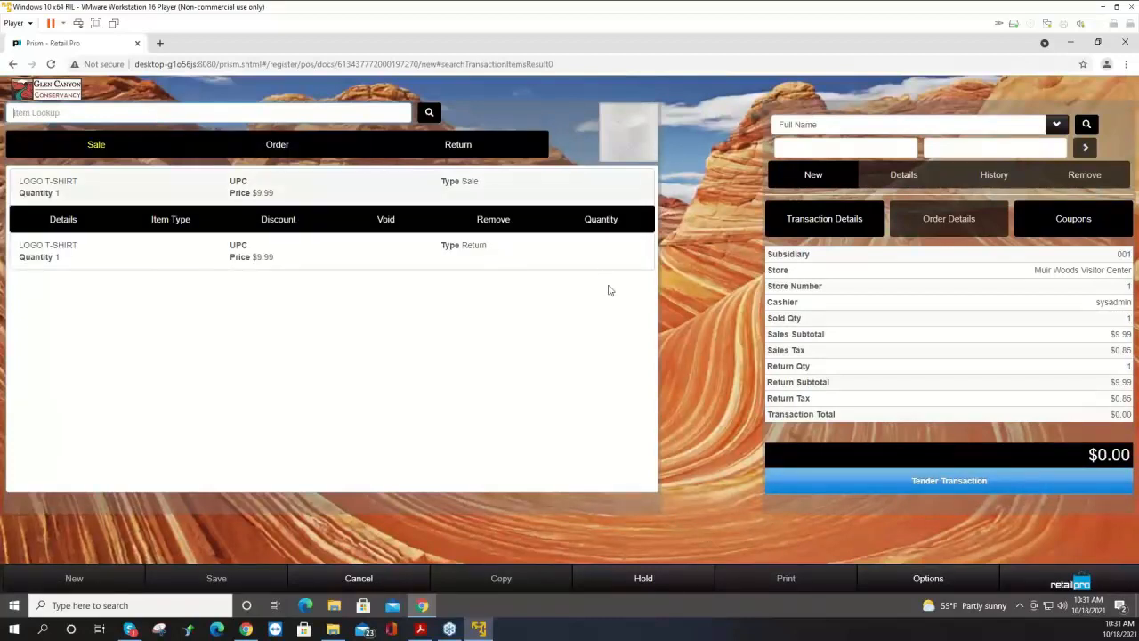
Tender the even exchange, preview its receipt in the Receipt 40 Col design, and close the preview.
{"action": "left_click", "coordinate": [858, 488]}
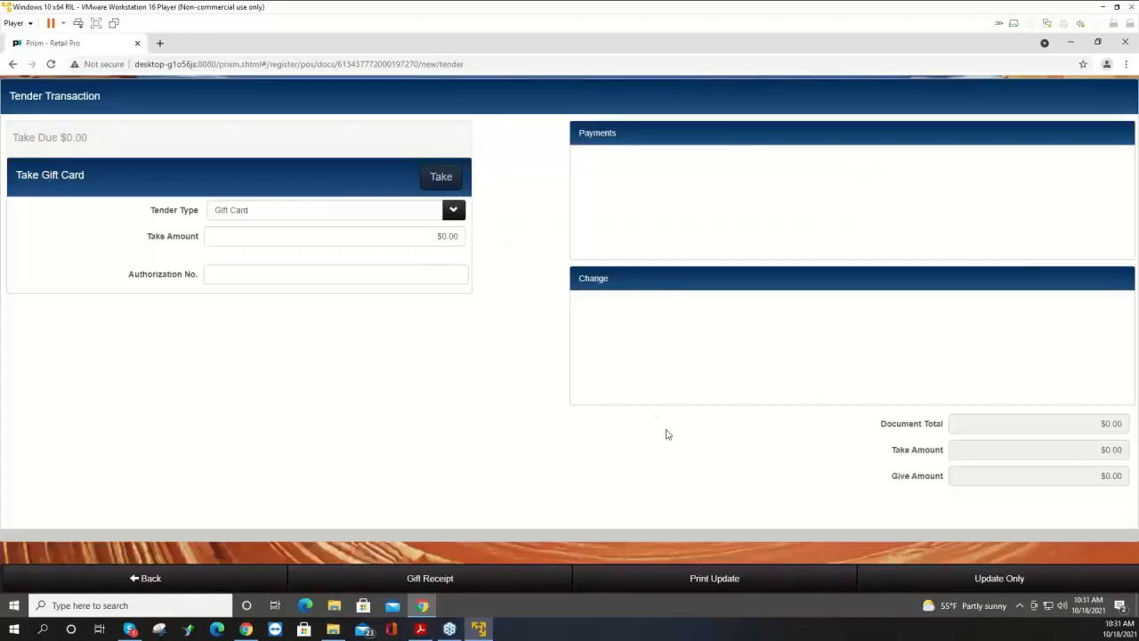
{"action": "left_click", "coordinate": [714, 579]}
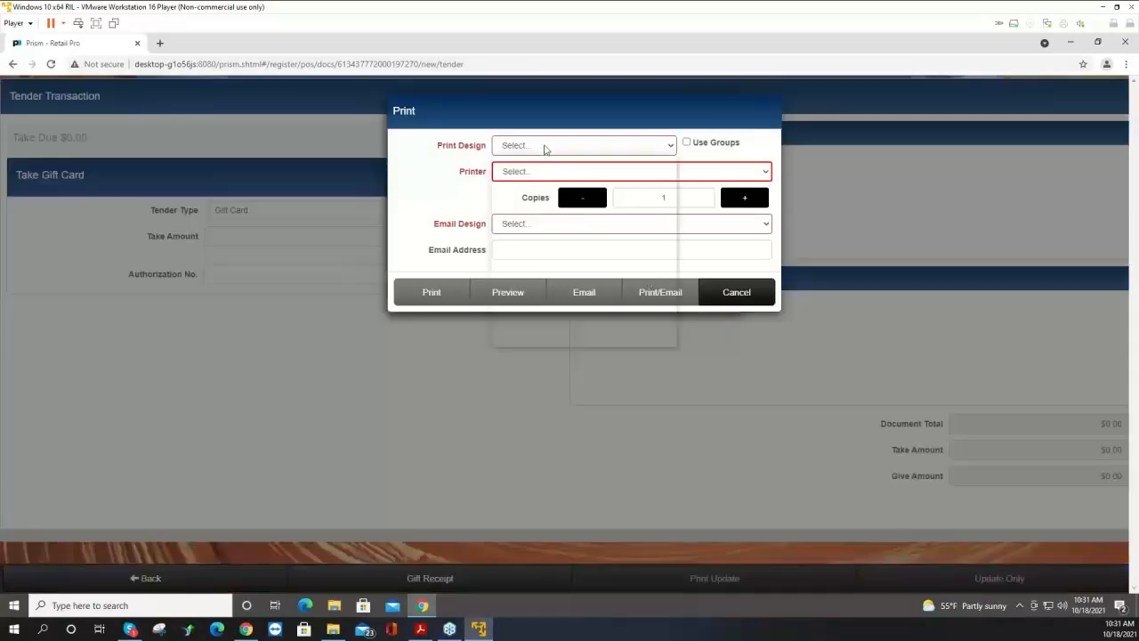
{"action": "left_click", "coordinate": [544, 146]}
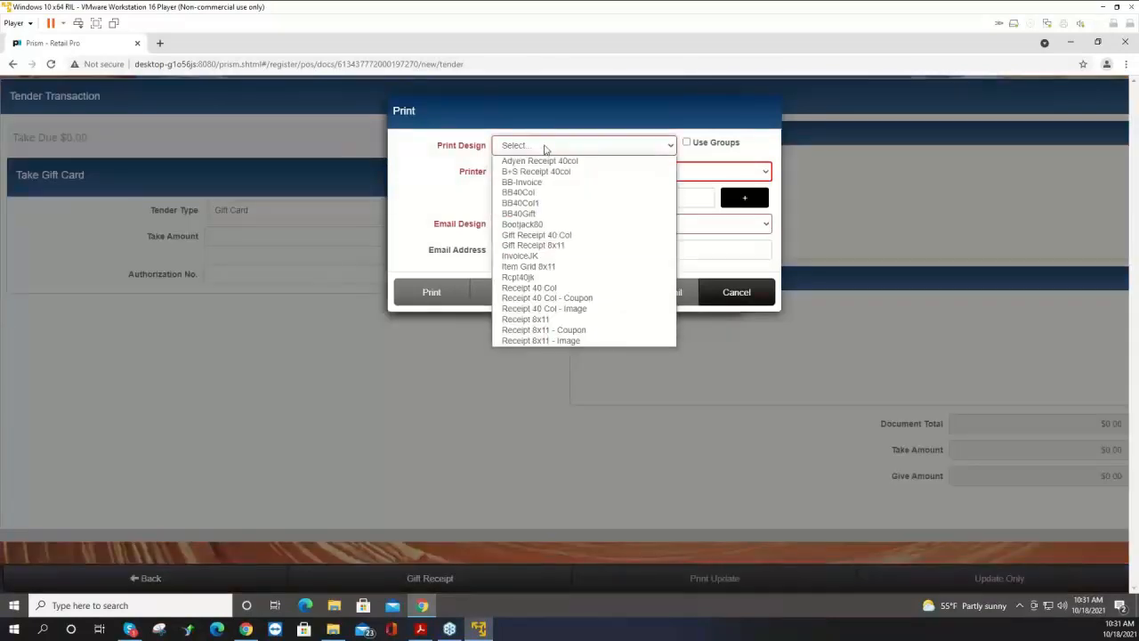
{"action": "left_click", "coordinate": [545, 289]}
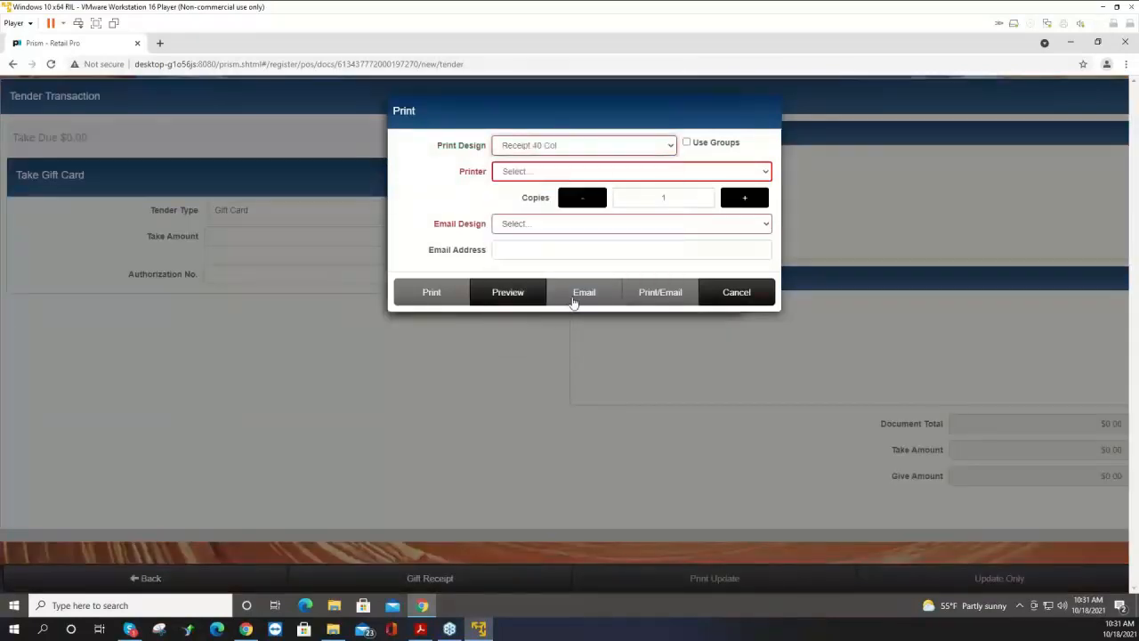
{"action": "left_click", "coordinate": [525, 296]}
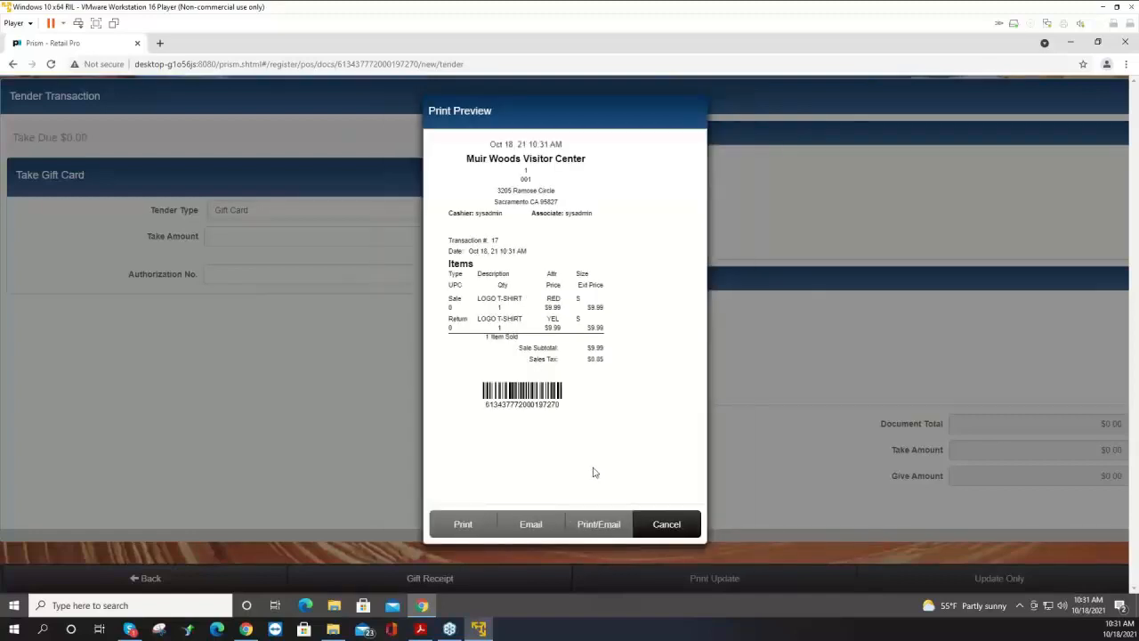
{"action": "left_click", "coordinate": [666, 524]}
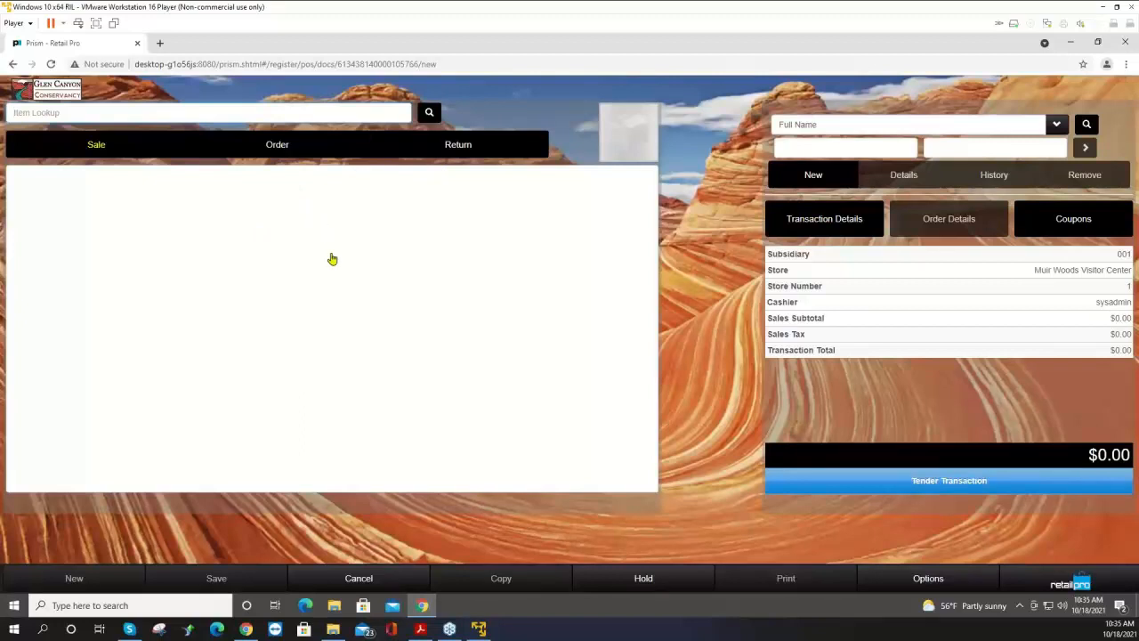
Start a return by searching for a receipt, looking up document number 16.
{"action": "left_click", "coordinate": [470, 148]}
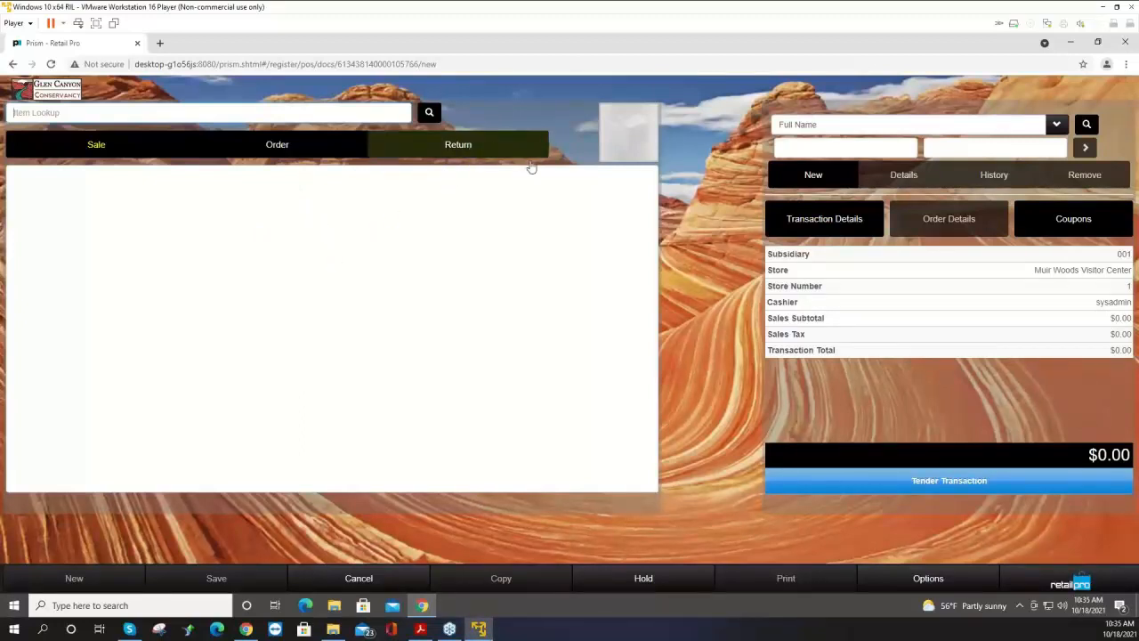
{"action": "left_click", "coordinate": [478, 150]}
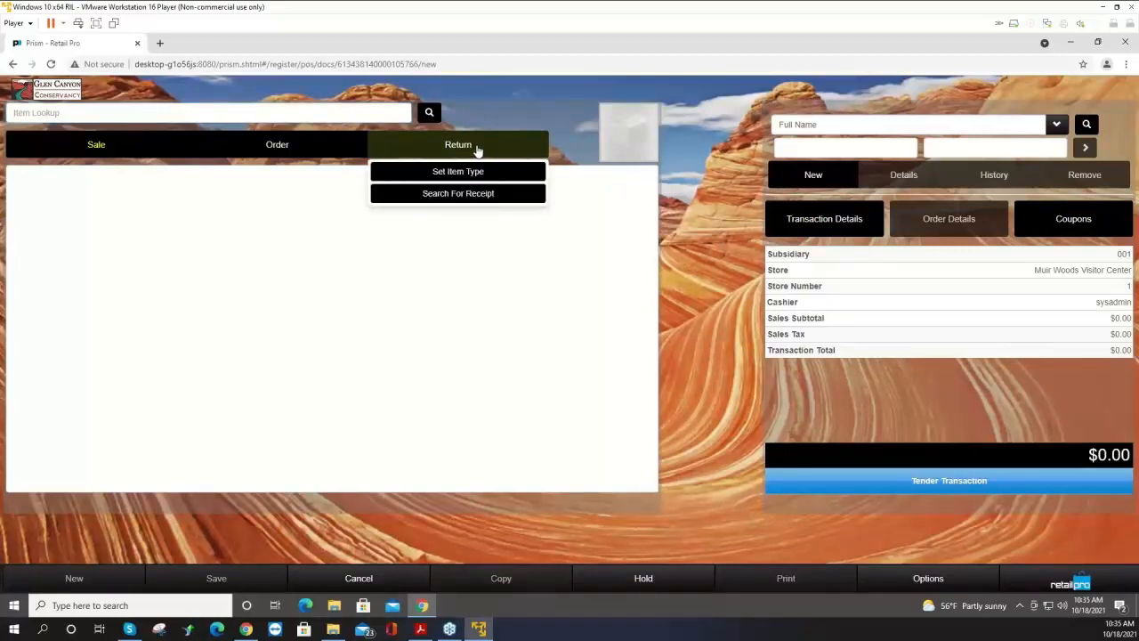
{"action": "left_click", "coordinate": [478, 195]}
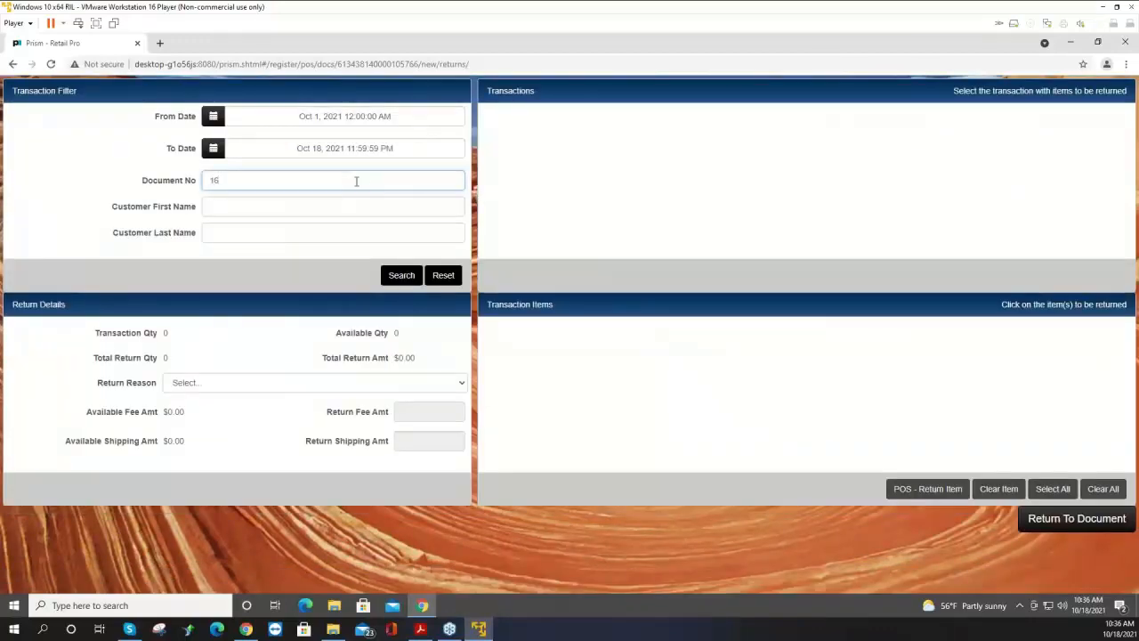
{"action": "left_click", "coordinate": [402, 276]}
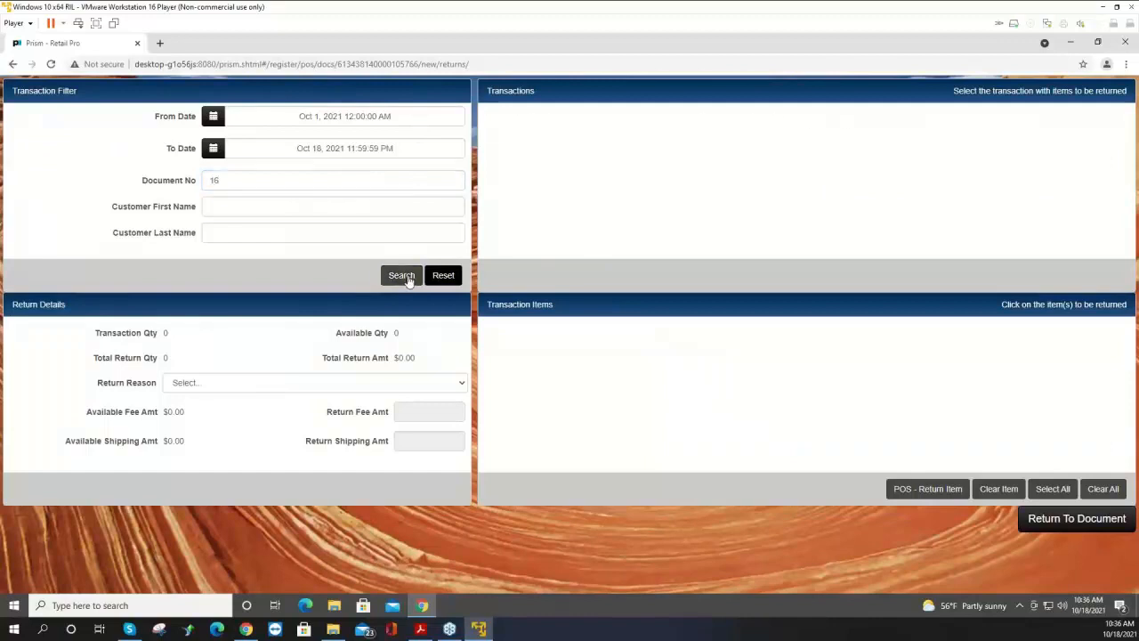
Select all items of Transaction No. 16 for return and go back to the document.
{"action": "left_click", "coordinate": [629, 134]}
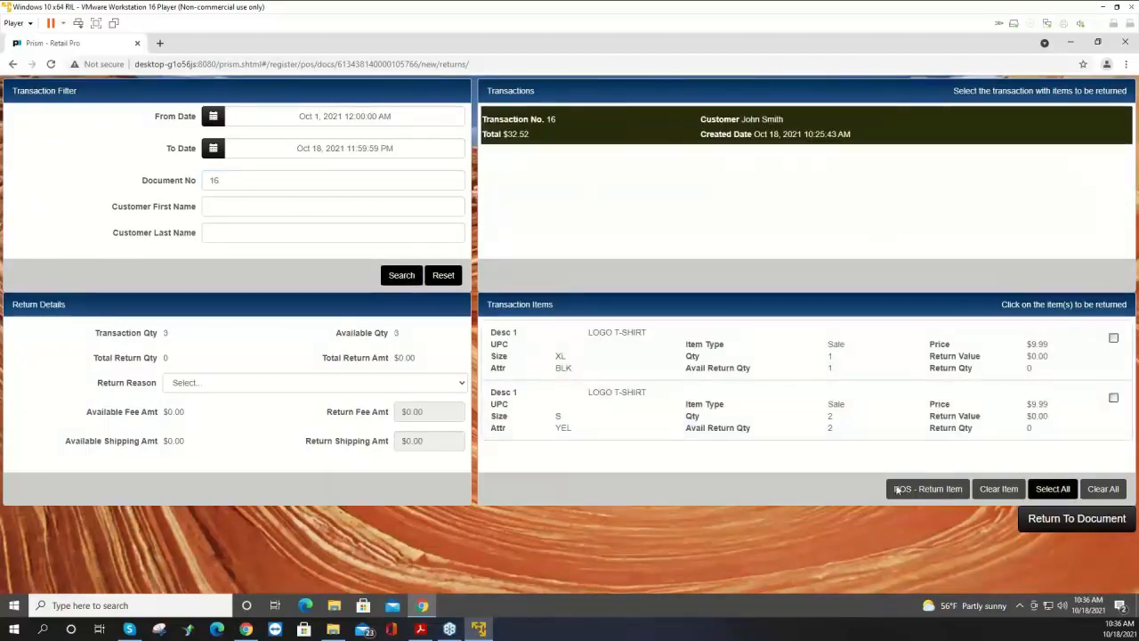
{"action": "left_click", "coordinate": [1053, 492]}
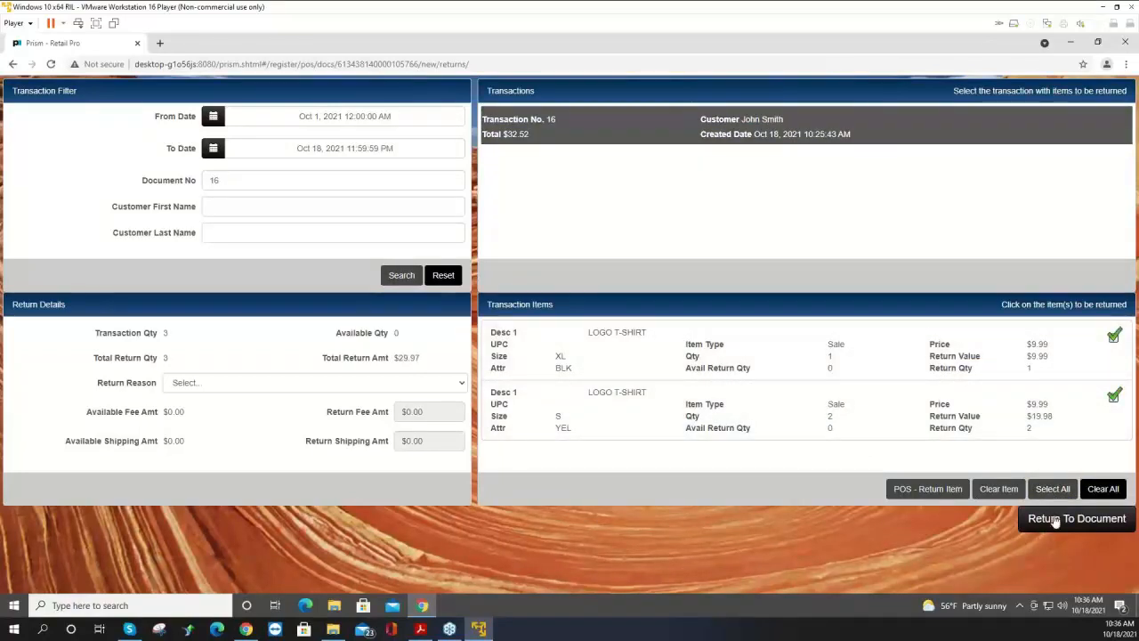
{"action": "left_click", "coordinate": [1057, 519]}
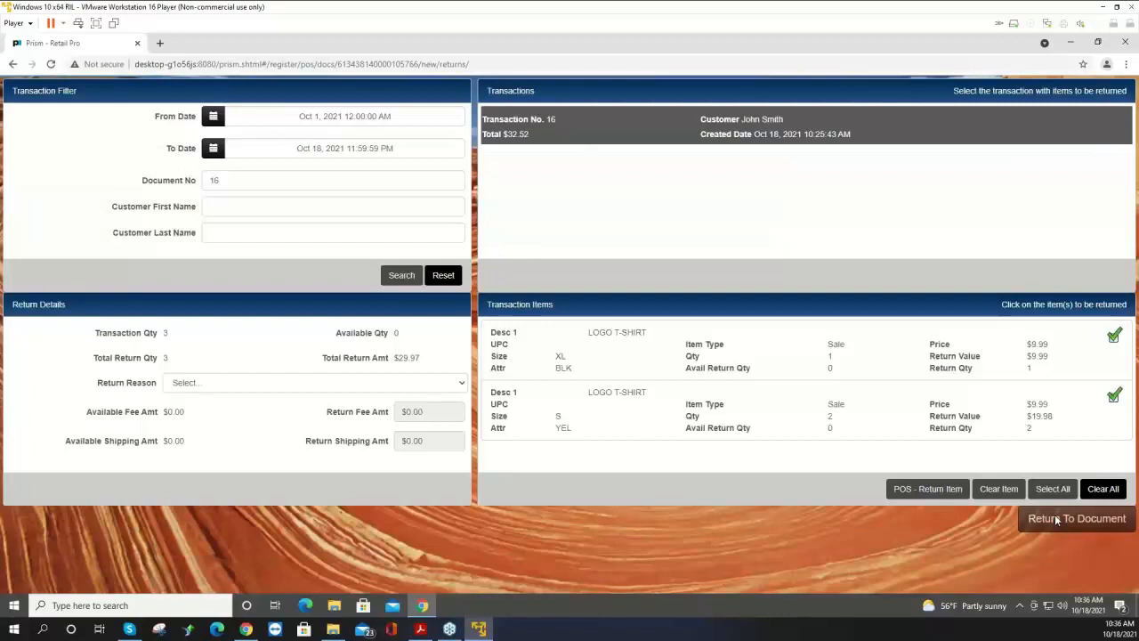
{"action": "left_click", "coordinate": [1057, 519]}
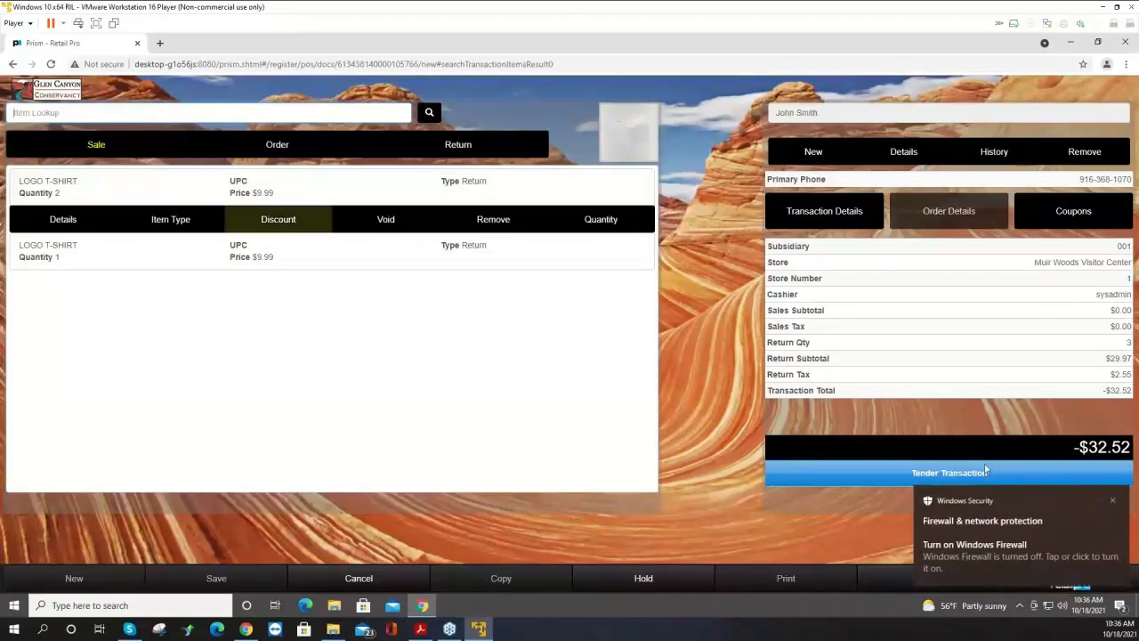
Tender the return, giving the full refund in Cash, and acknowledge the tender reminder.
{"action": "left_click", "coordinate": [1112, 501]}
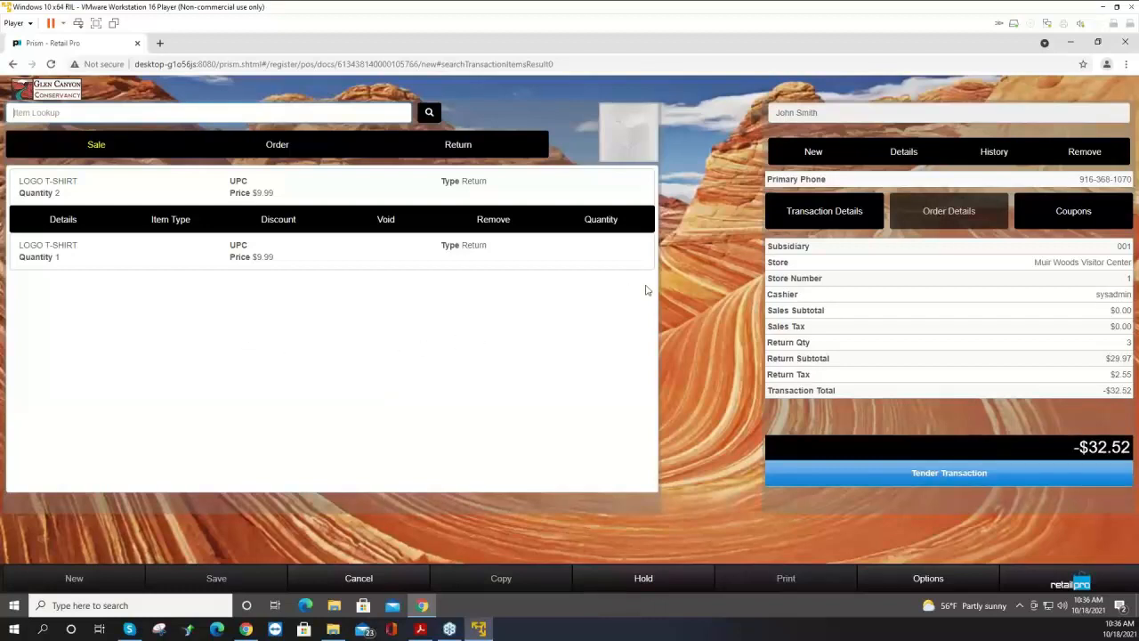
{"action": "left_click", "coordinate": [926, 476]}
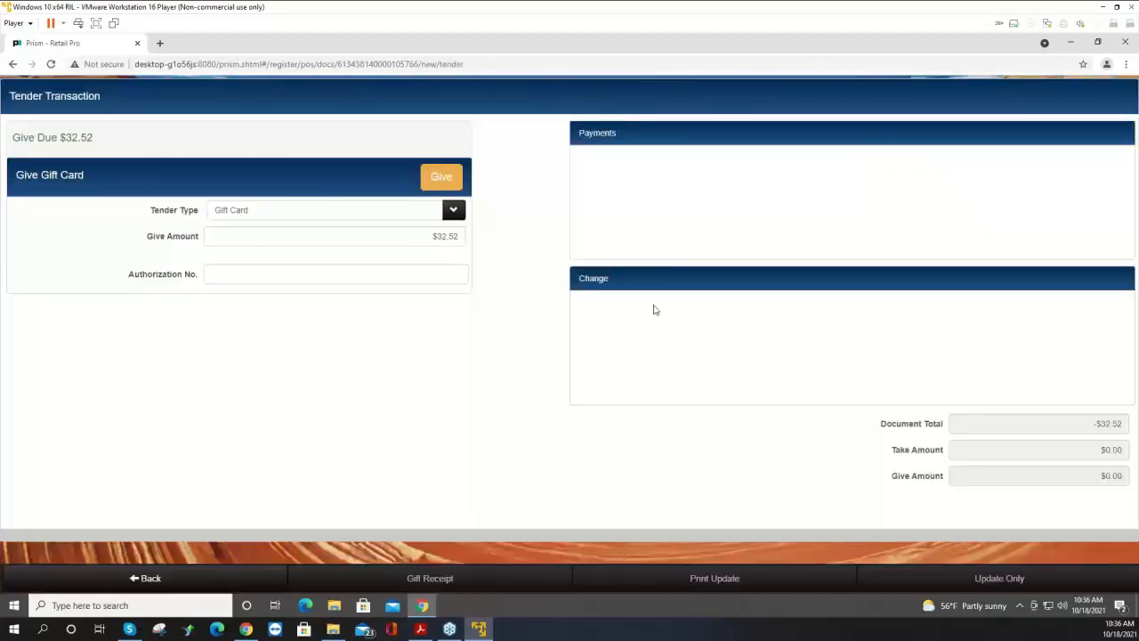
{"action": "left_click", "coordinate": [453, 210]}
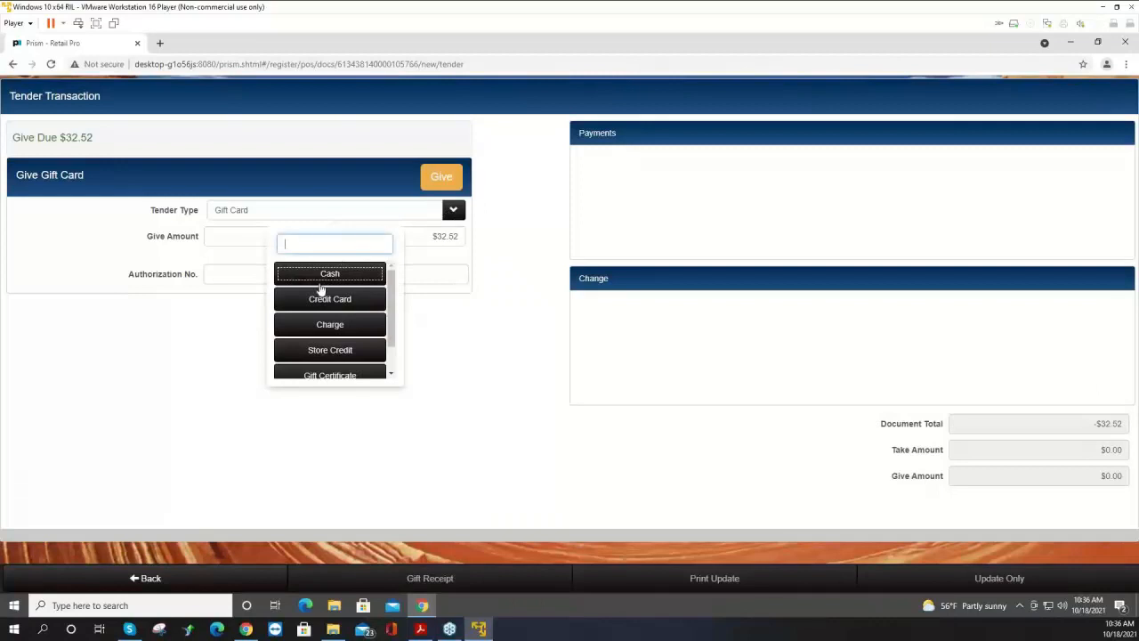
{"action": "left_click", "coordinate": [329, 274]}
{"action": "left_click", "coordinate": [441, 178]}
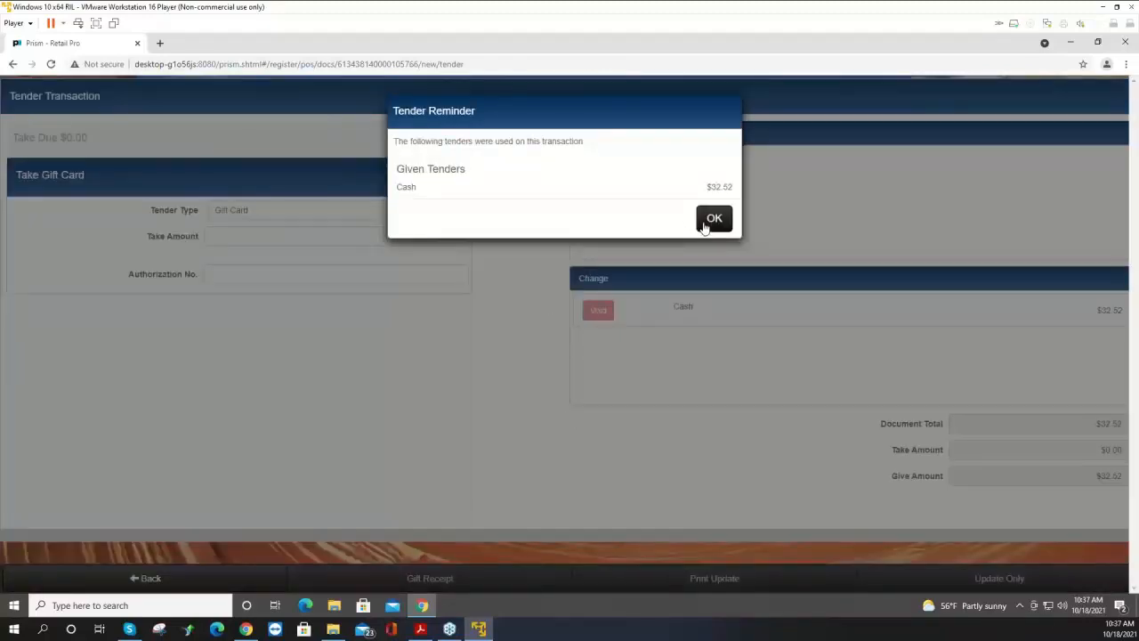
{"action": "left_click", "coordinate": [704, 227]}
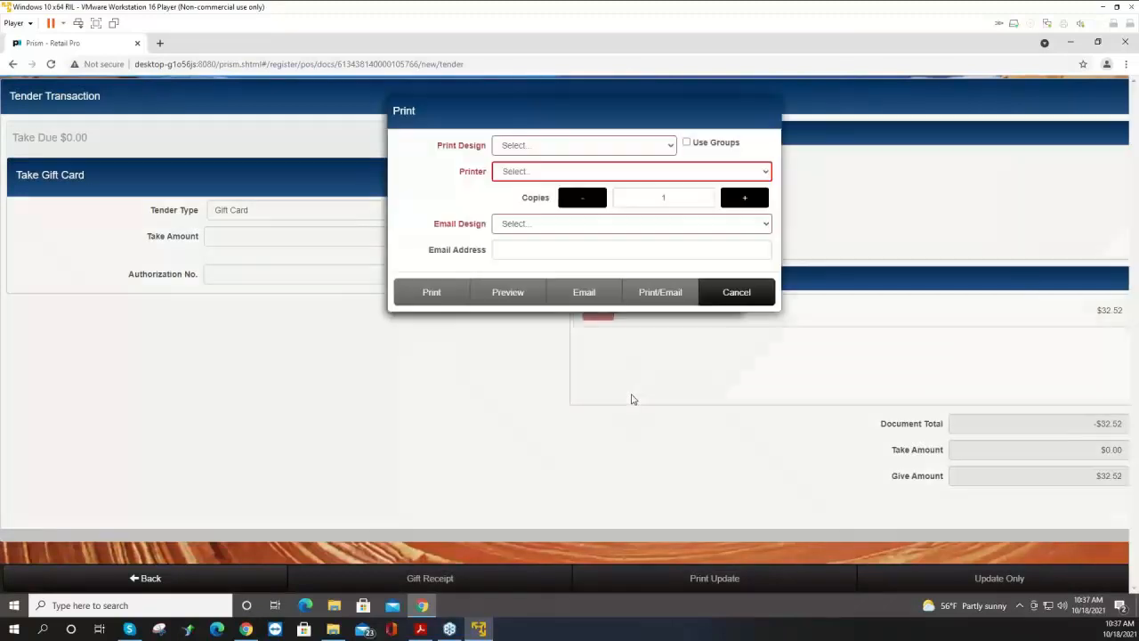
Preview the return receipt using the Receipt 40 Col design and close the preview.
{"action": "left_click", "coordinate": [602, 146]}
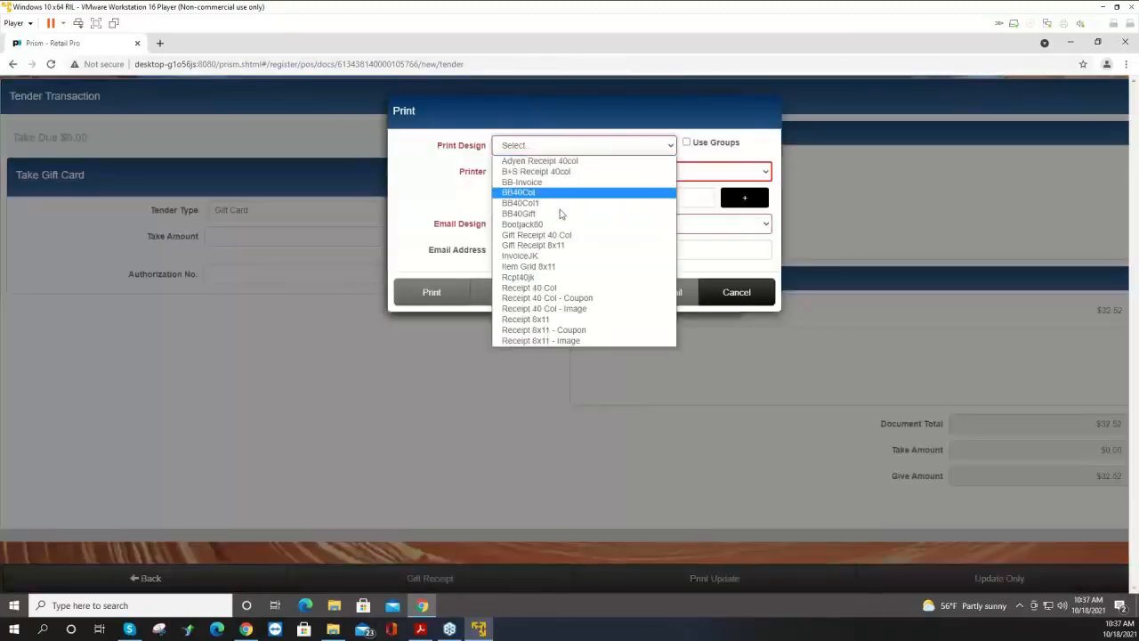
{"action": "left_click", "coordinate": [550, 288]}
{"action": "left_click", "coordinate": [517, 302]}
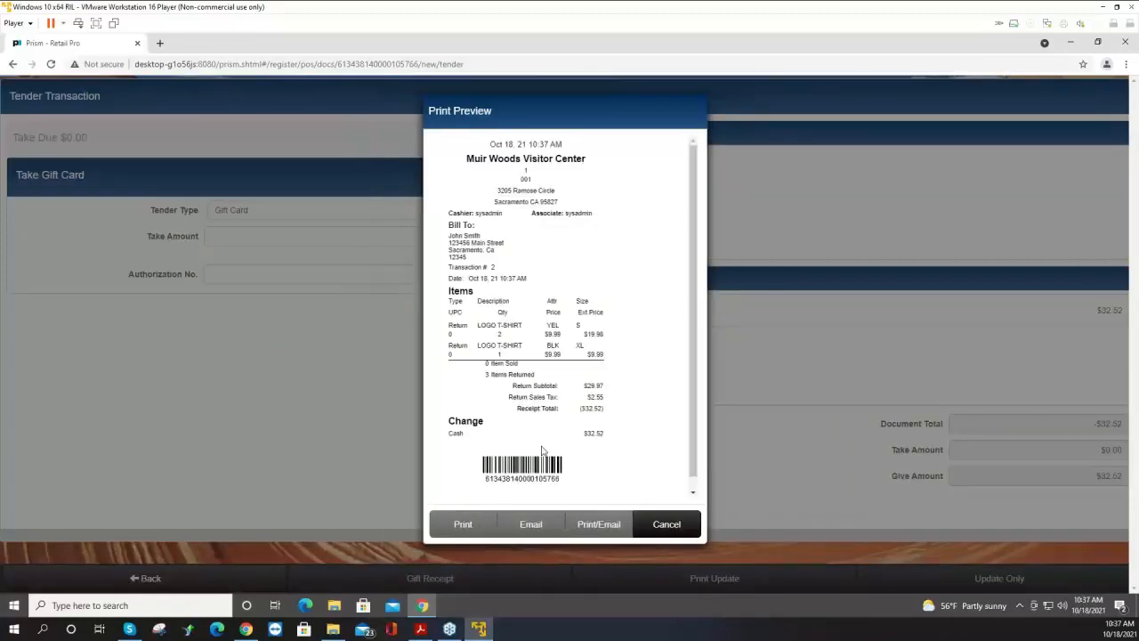
{"action": "left_click", "coordinate": [656, 527]}
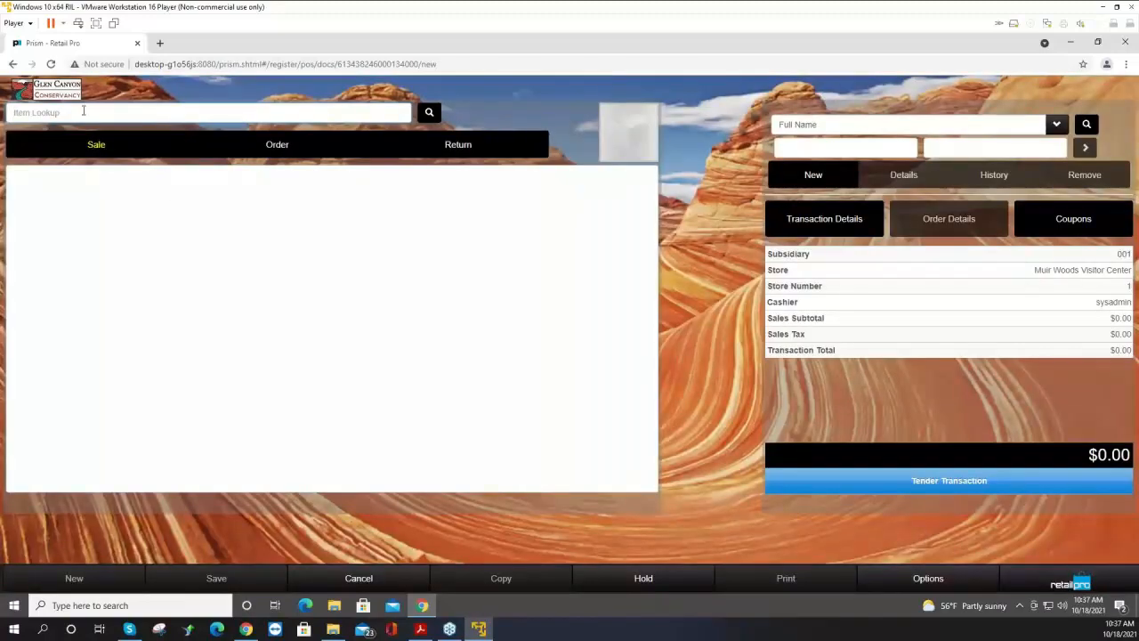
Add a Tshirt to a new sale by entering its item code.
{"action": "type", "text": "000020"}
{"action": "key", "text": "Return"}
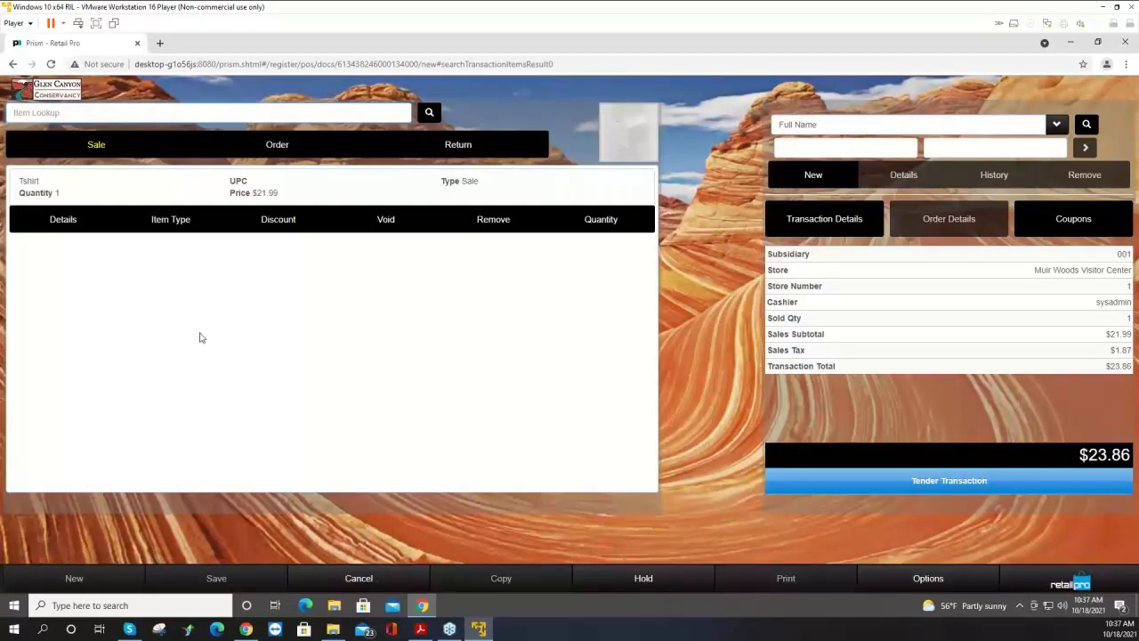
Apply a 10 percent discount to the Tshirt line item.
{"action": "left_click", "coordinate": [287, 223]}
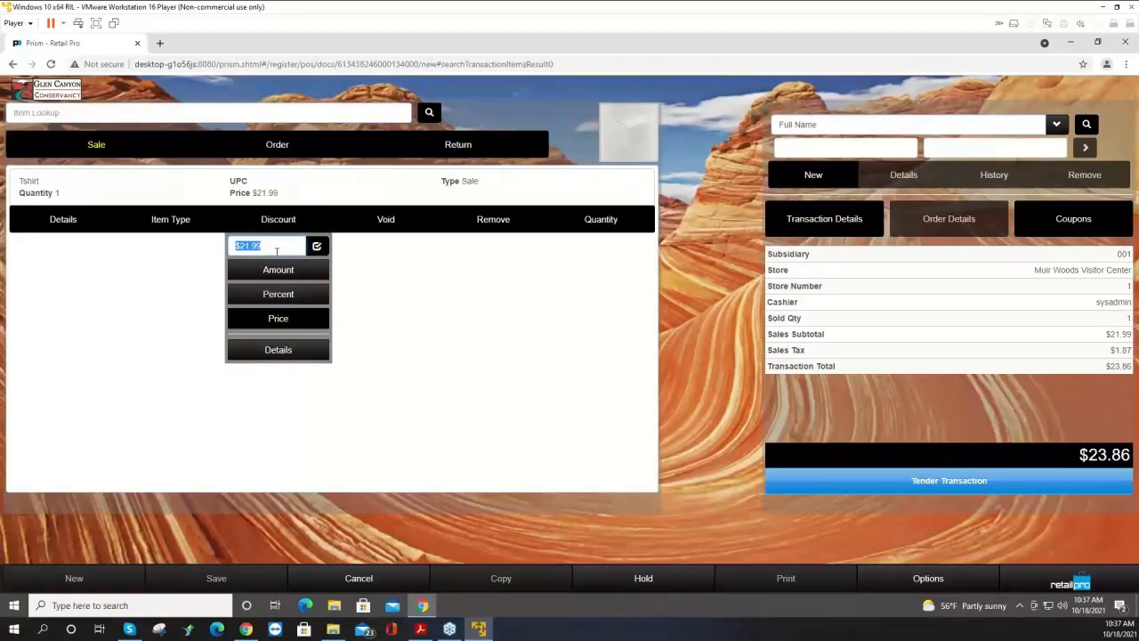
{"action": "type", "text": "10"}
{"action": "left_click", "coordinate": [265, 293]}
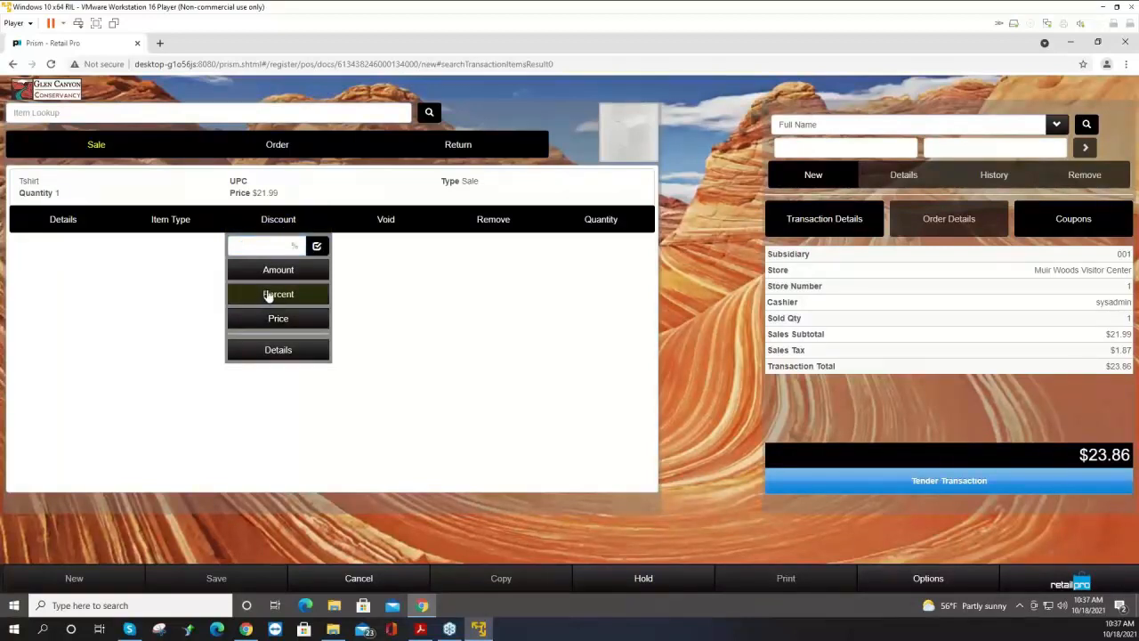
{"action": "left_click", "coordinate": [274, 249]}
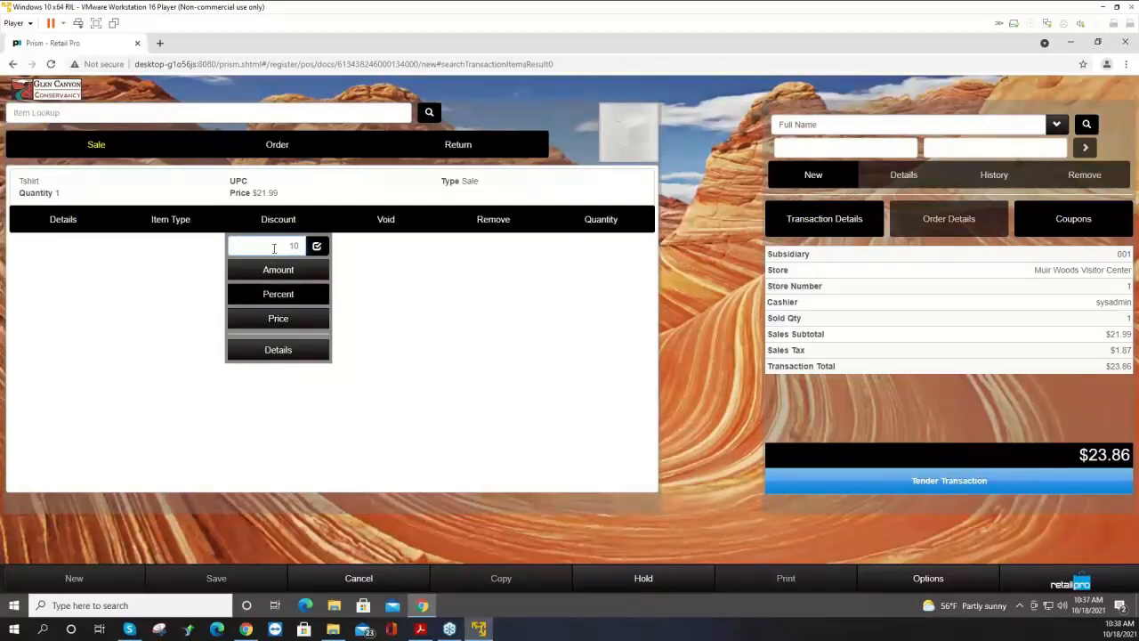
{"action": "key", "text": "Return"}
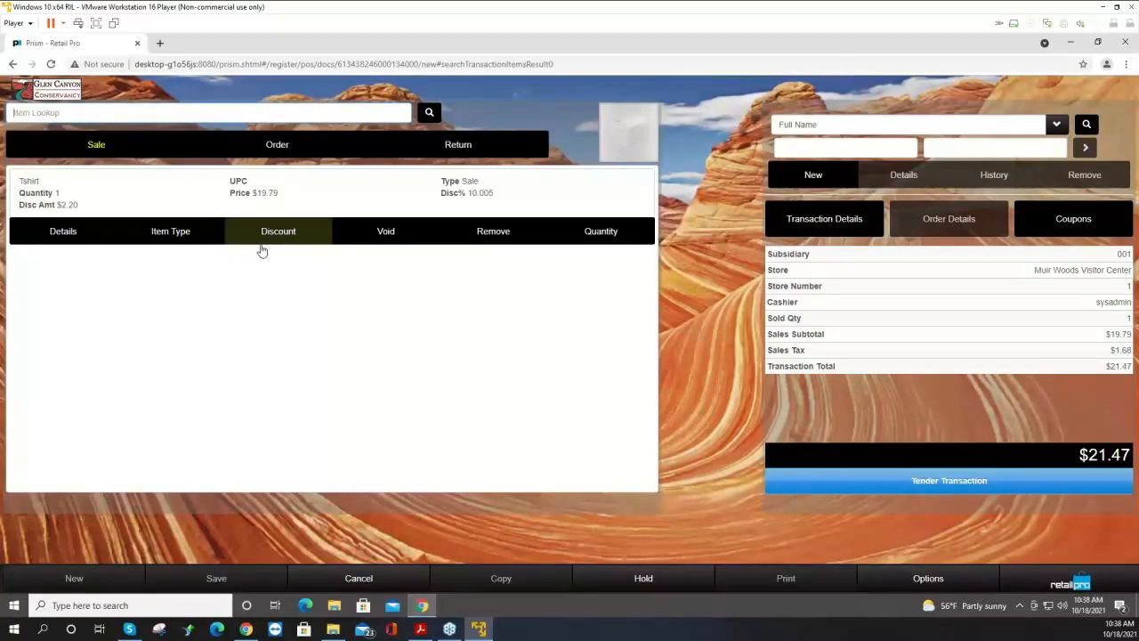
Review the Tshirt's item details across its taxes, discounts, shipping, associate, notes and on-hand quantity tabs, then close.
{"action": "left_click", "coordinate": [60, 241]}
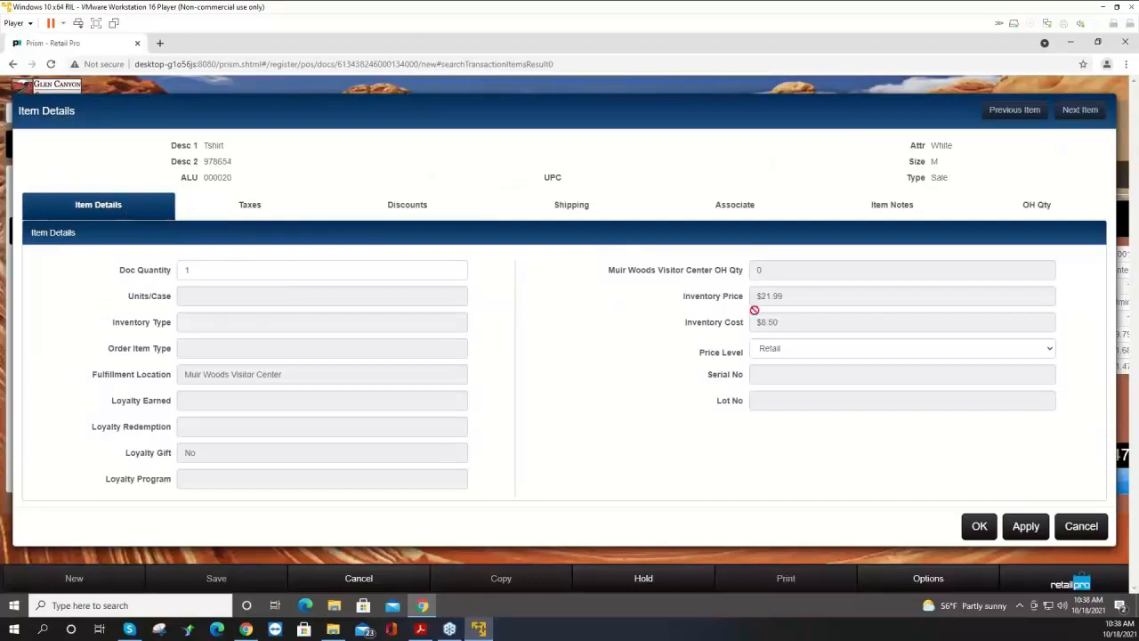
{"action": "left_click", "coordinate": [272, 206]}
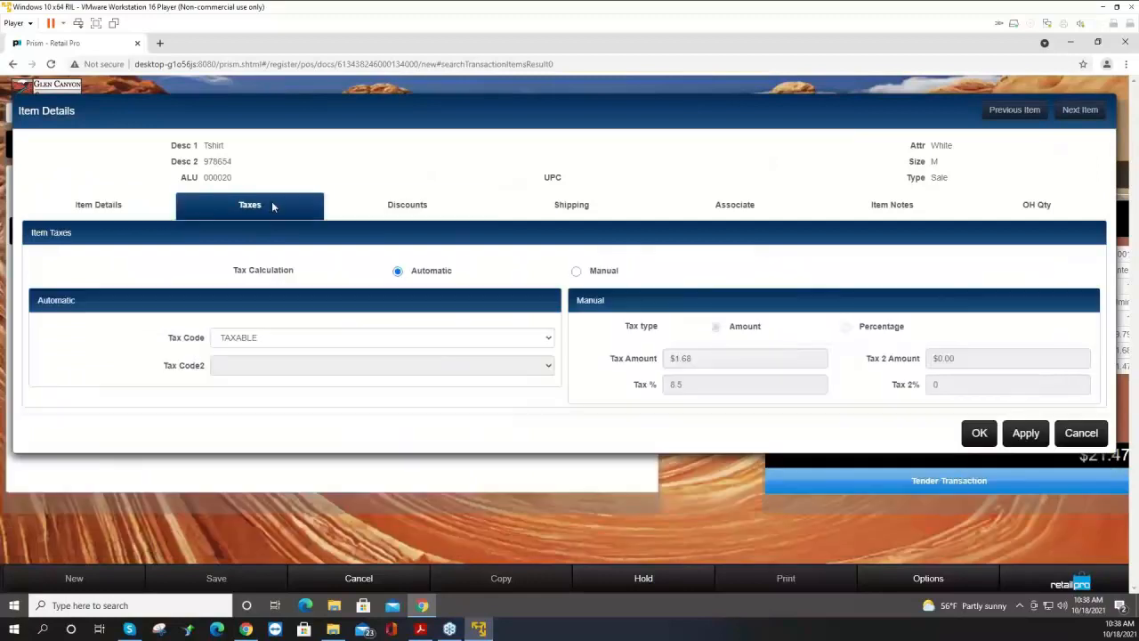
{"action": "left_click", "coordinate": [416, 208]}
{"action": "left_click", "coordinate": [579, 216]}
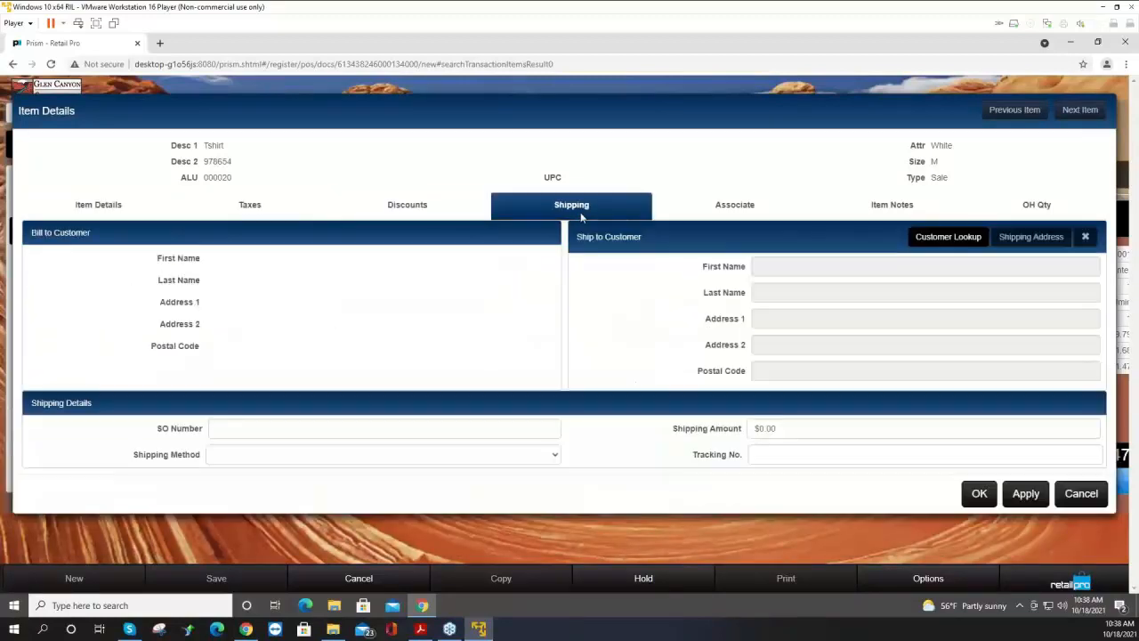
{"action": "left_click", "coordinate": [761, 211]}
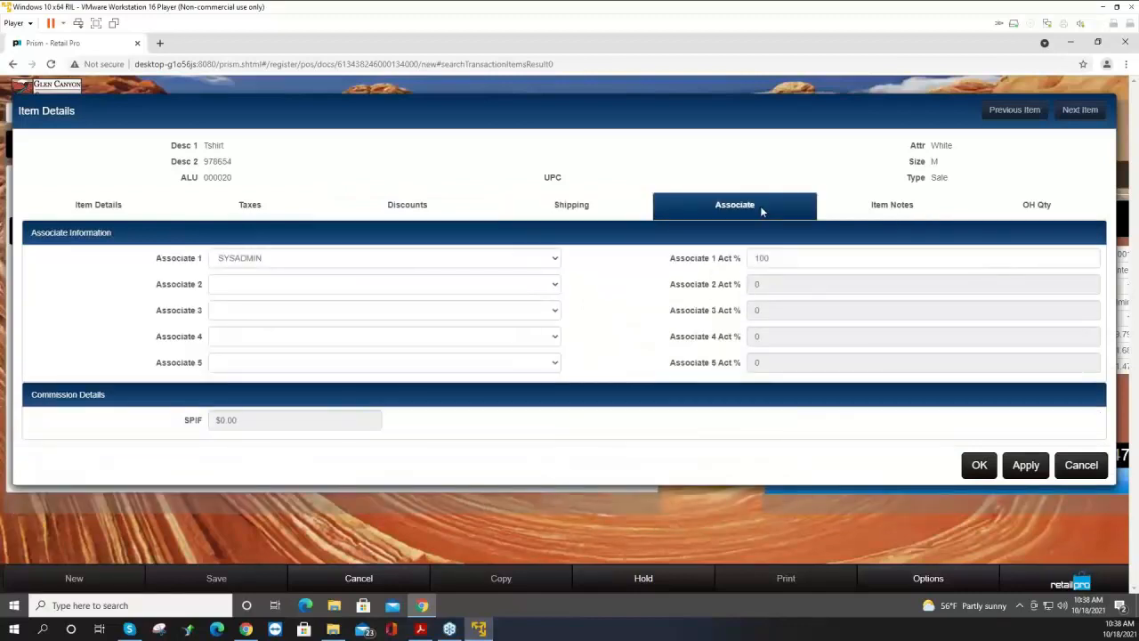
{"action": "left_click", "coordinate": [897, 210]}
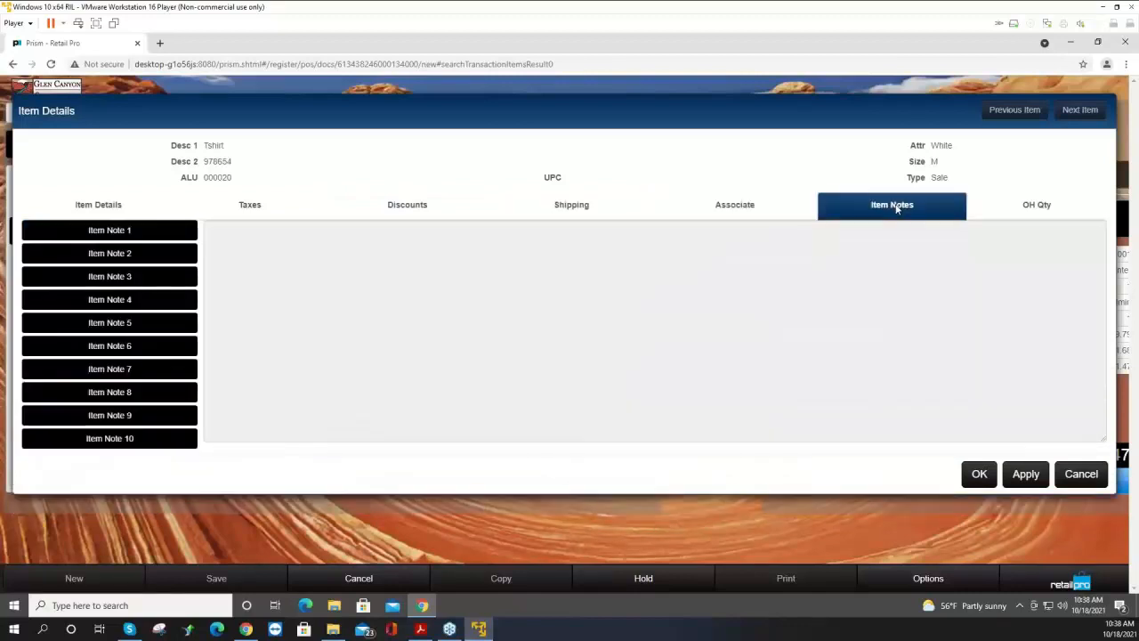
{"action": "left_click", "coordinate": [1032, 211]}
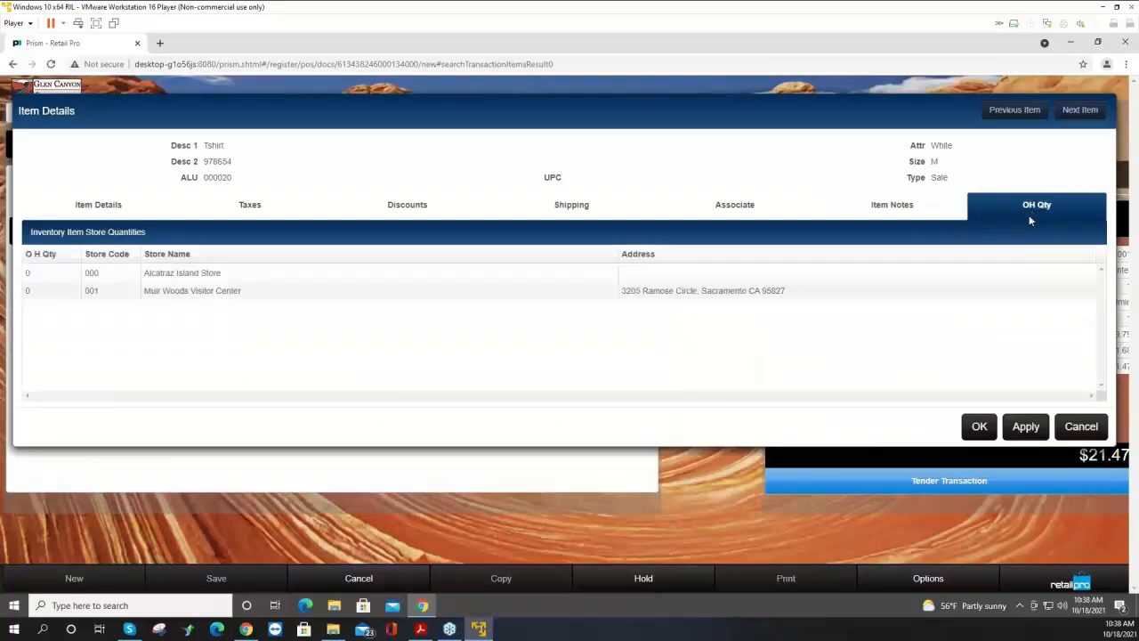
{"action": "left_click", "coordinate": [980, 431]}
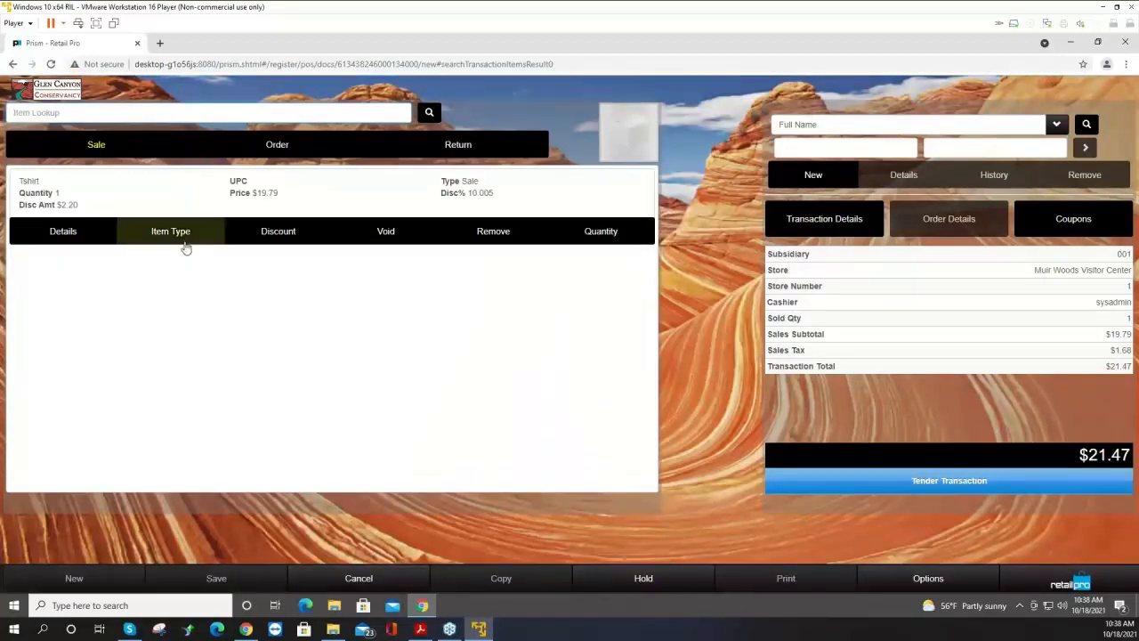
Tender the sale with $45.00 in Cash, give the change due, and dismiss the print dialog.
{"action": "left_click", "coordinate": [806, 478]}
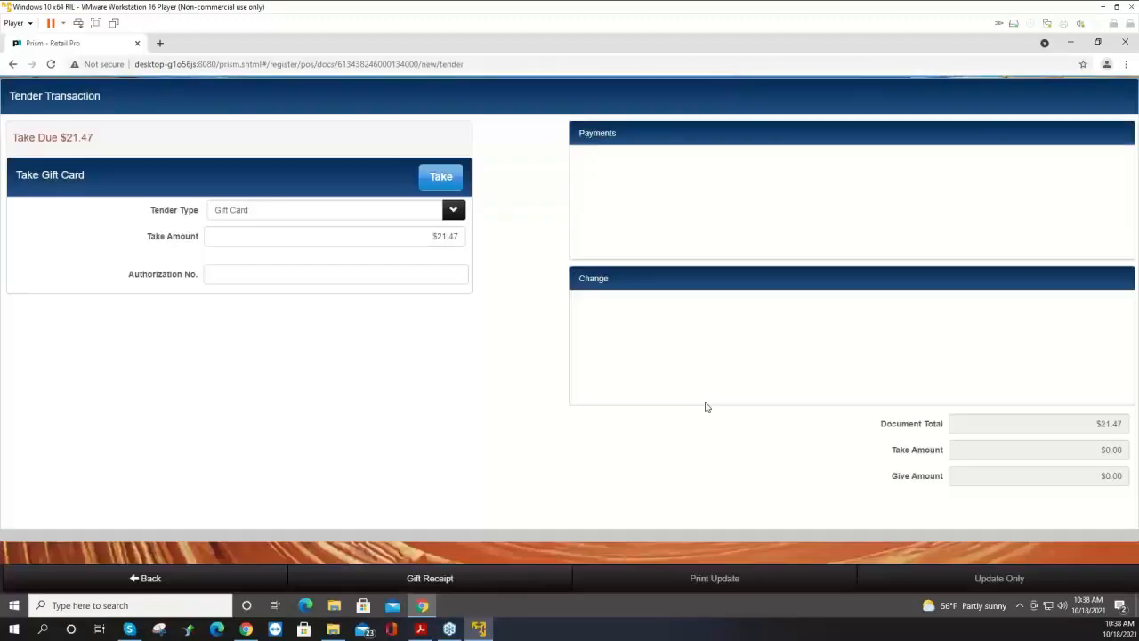
{"action": "left_click", "coordinate": [323, 212]}
{"action": "left_click", "coordinate": [344, 276]}
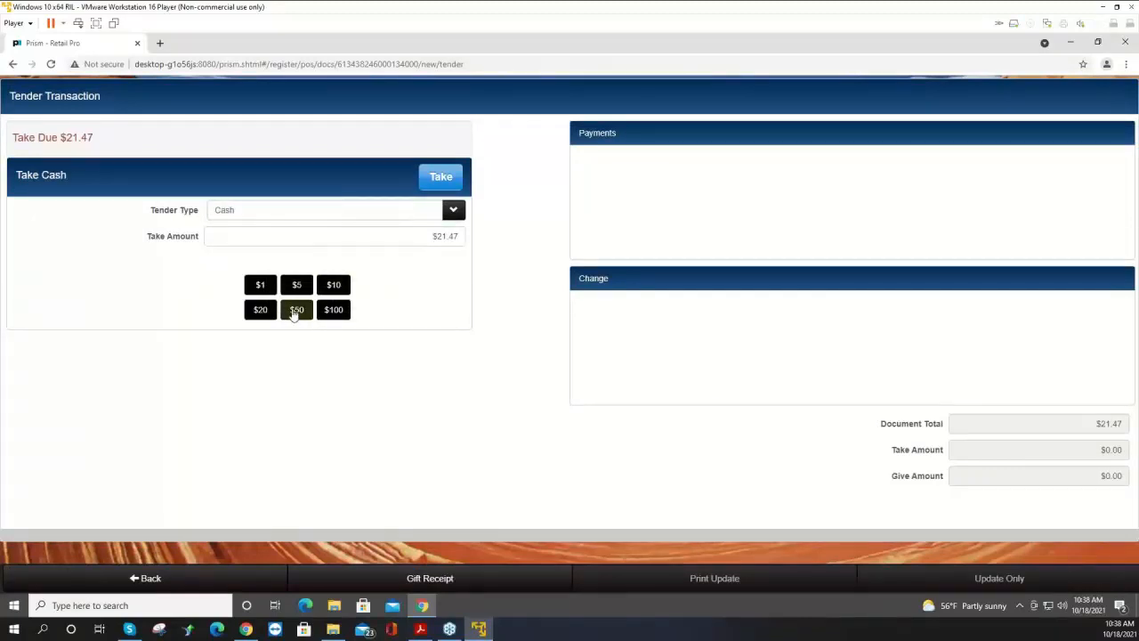
{"action": "left_click", "coordinate": [262, 315]}
{"action": "left_click", "coordinate": [299, 289]}
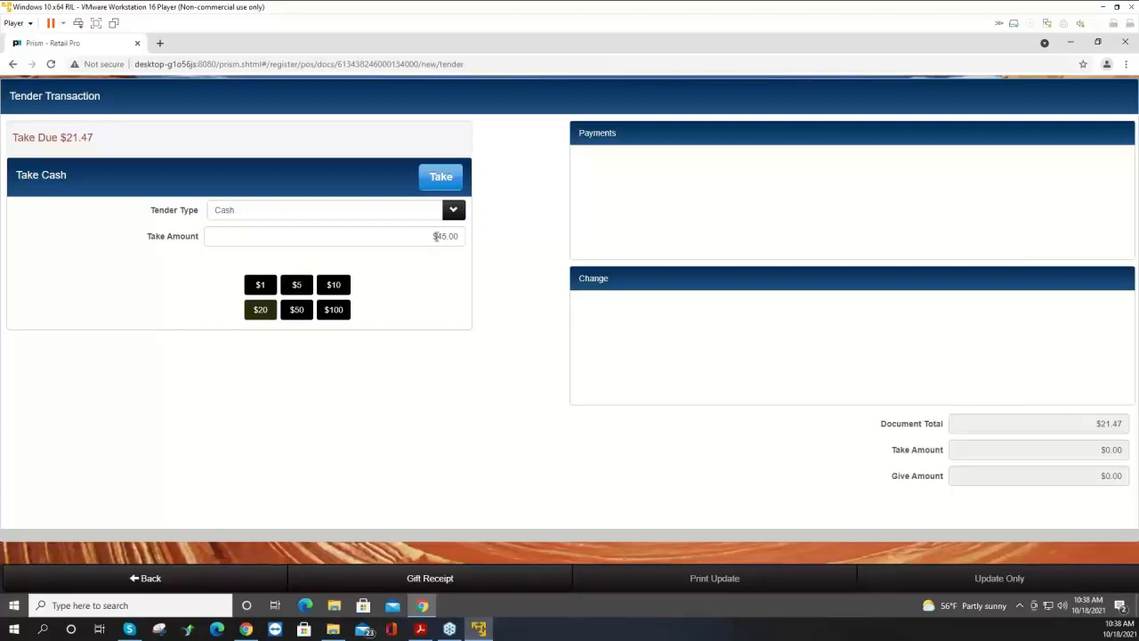
{"action": "left_click", "coordinate": [449, 238]}
{"action": "left_click", "coordinate": [444, 177]}
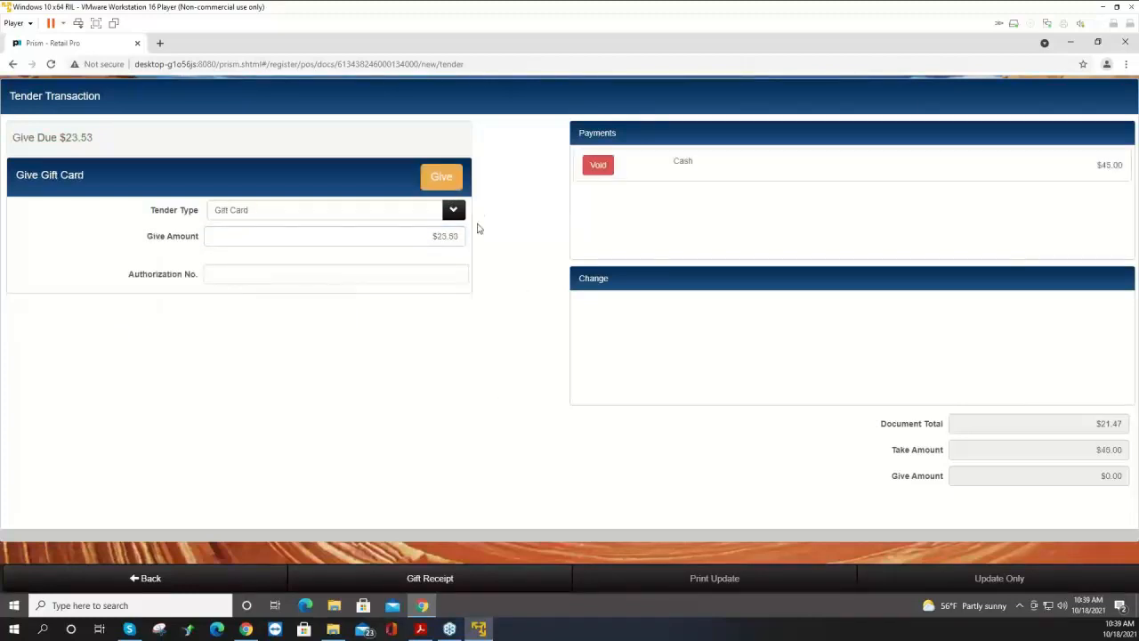
{"action": "left_click", "coordinate": [448, 190]}
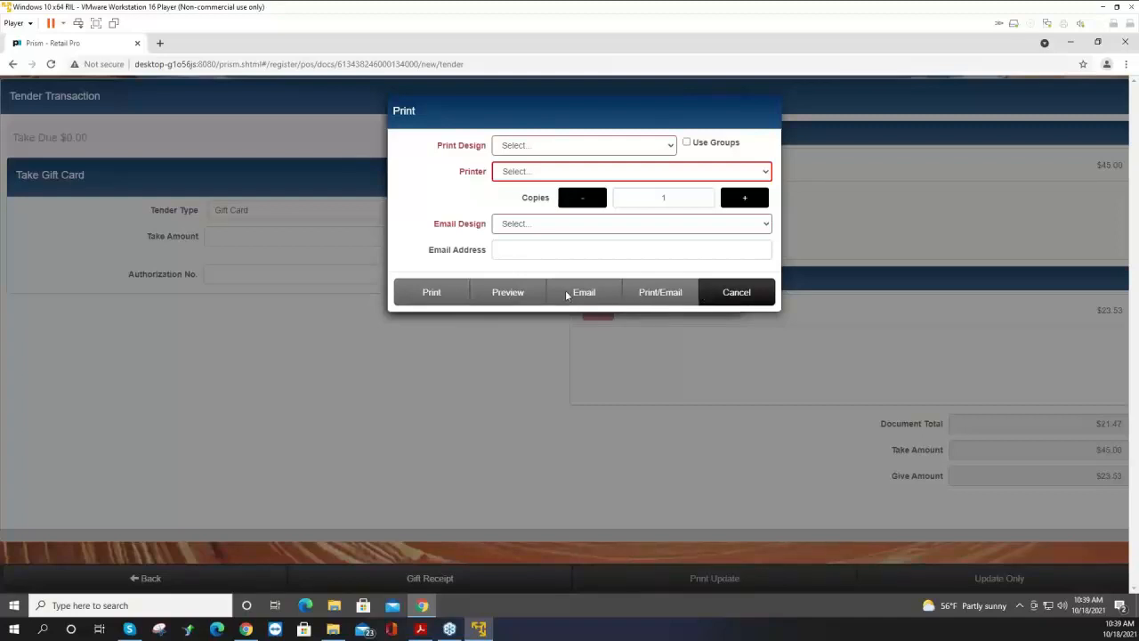
{"action": "left_click", "coordinate": [749, 296]}
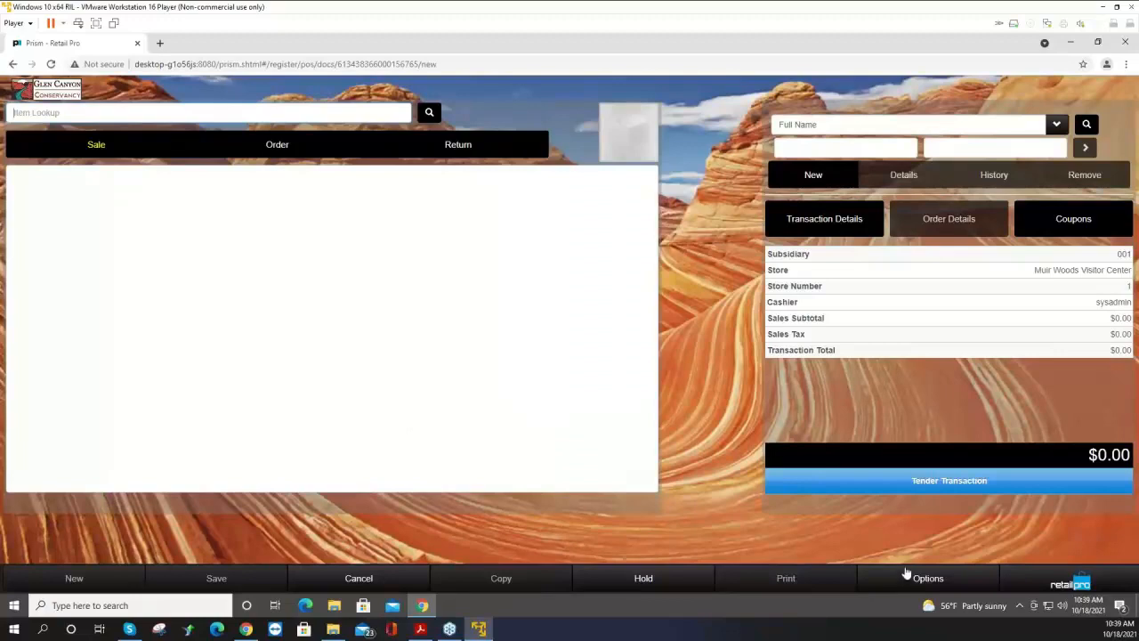
Open the DISCOUNT STYLE 978654 promotion for editing and review its activation details, validation rules and item filter.
{"action": "left_click", "coordinate": [1069, 586]}
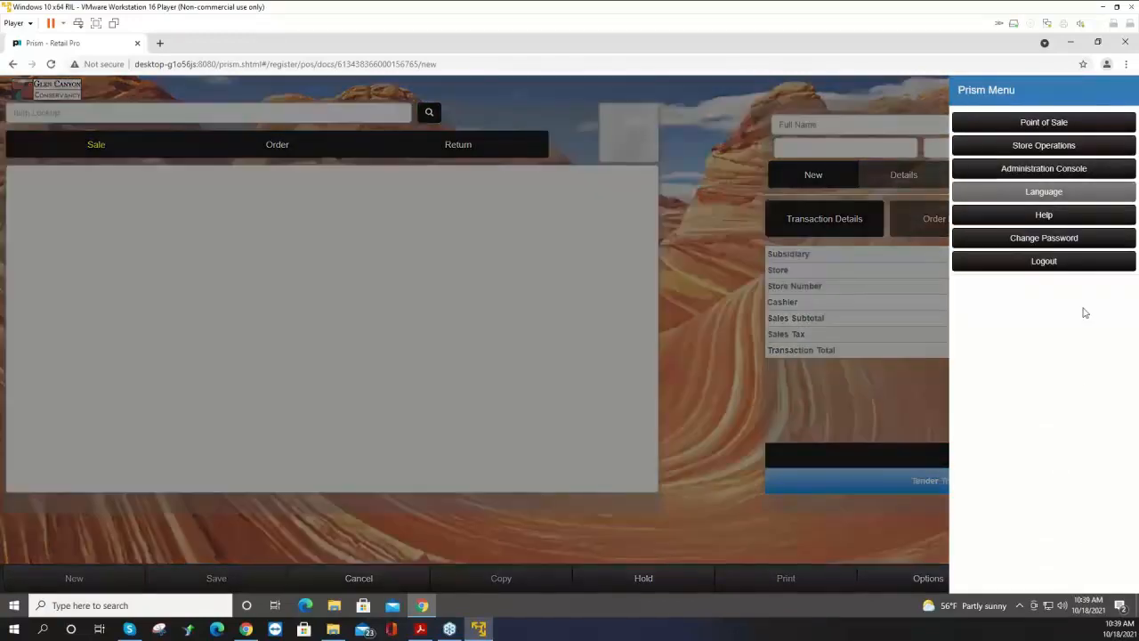
{"action": "left_click", "coordinate": [1053, 125]}
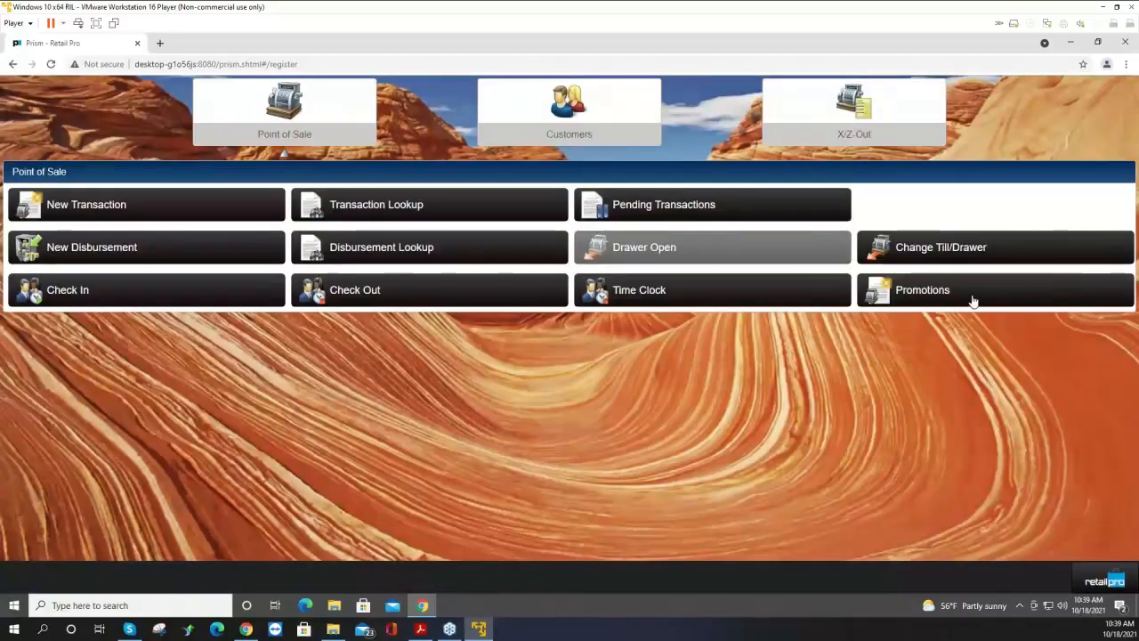
{"action": "left_click", "coordinate": [972, 295]}
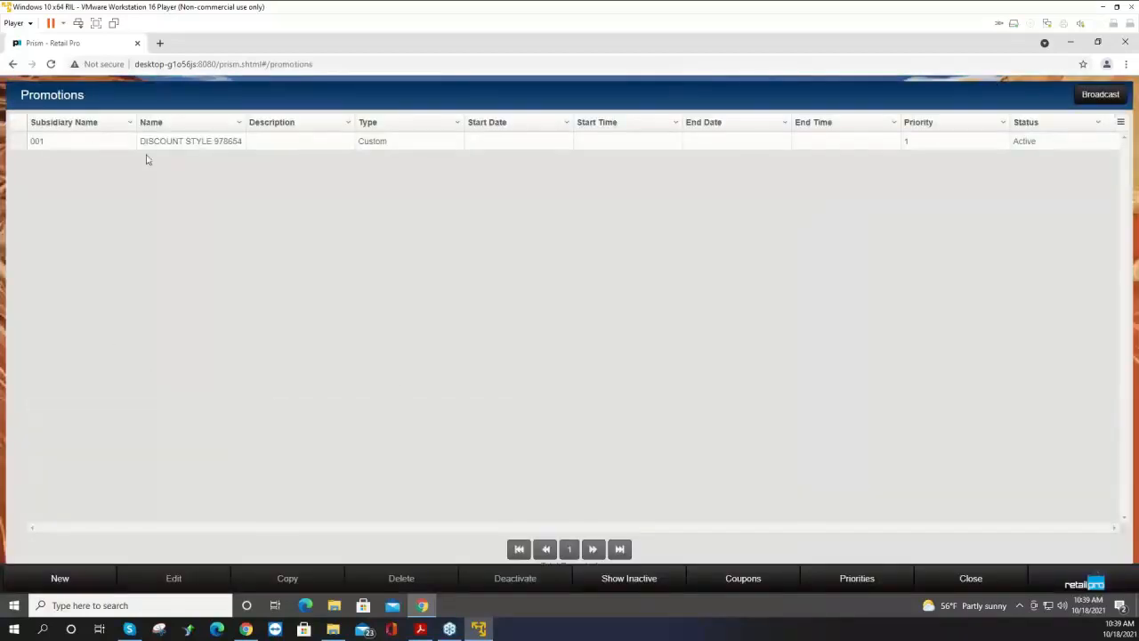
{"action": "left_click", "coordinate": [17, 144]}
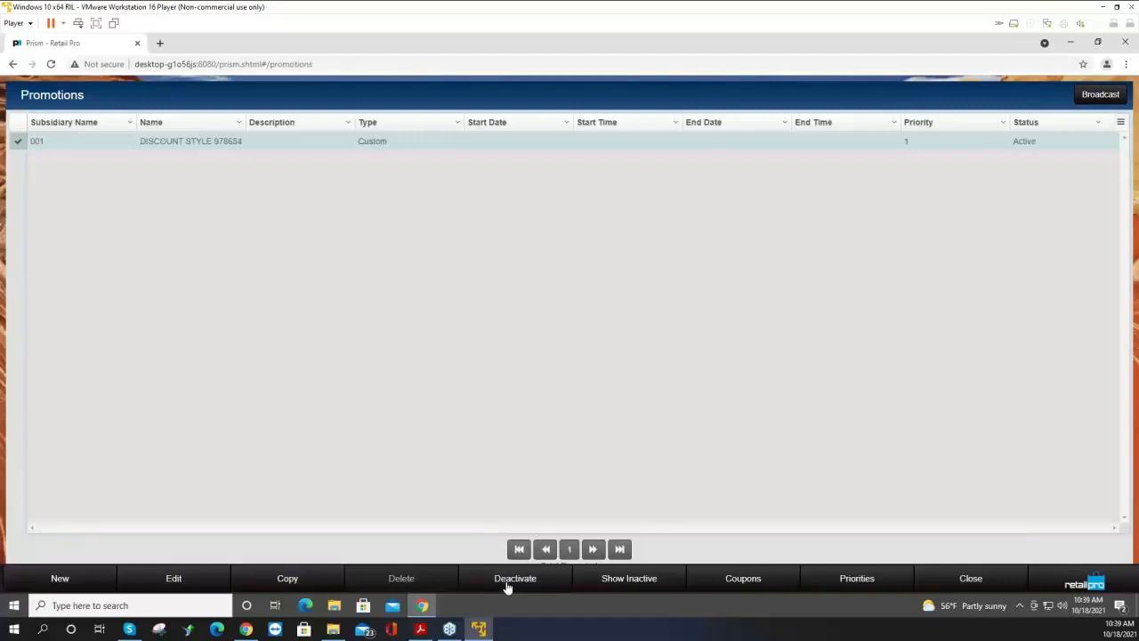
{"action": "left_click", "coordinate": [178, 586]}
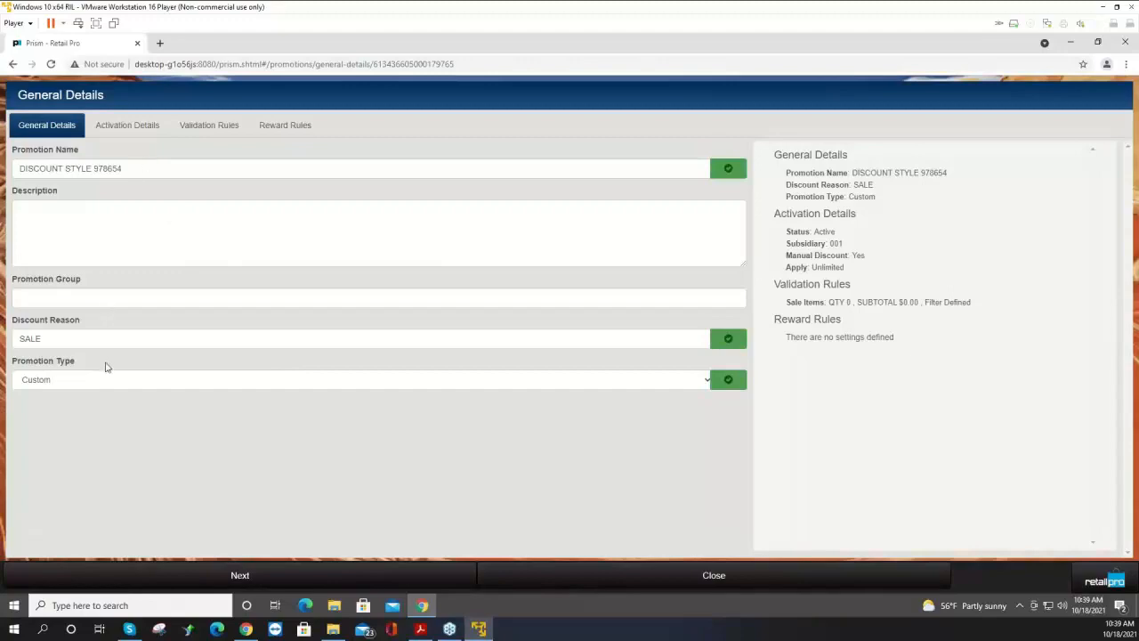
{"action": "left_click", "coordinate": [118, 131]}
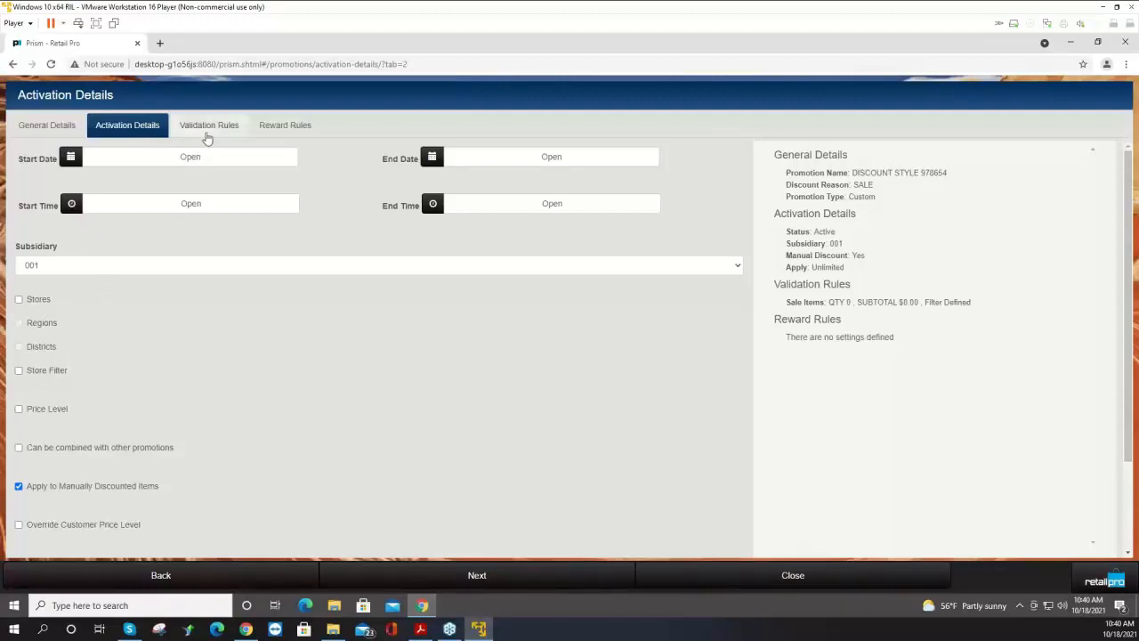
{"action": "left_click", "coordinate": [208, 130]}
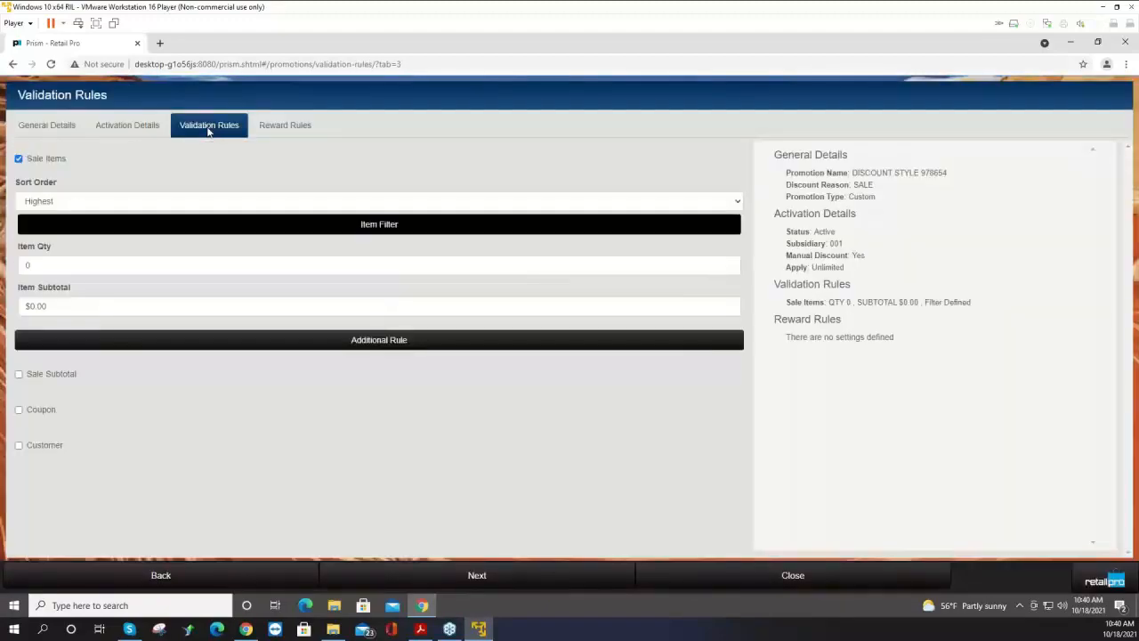
{"action": "left_click", "coordinate": [239, 222]}
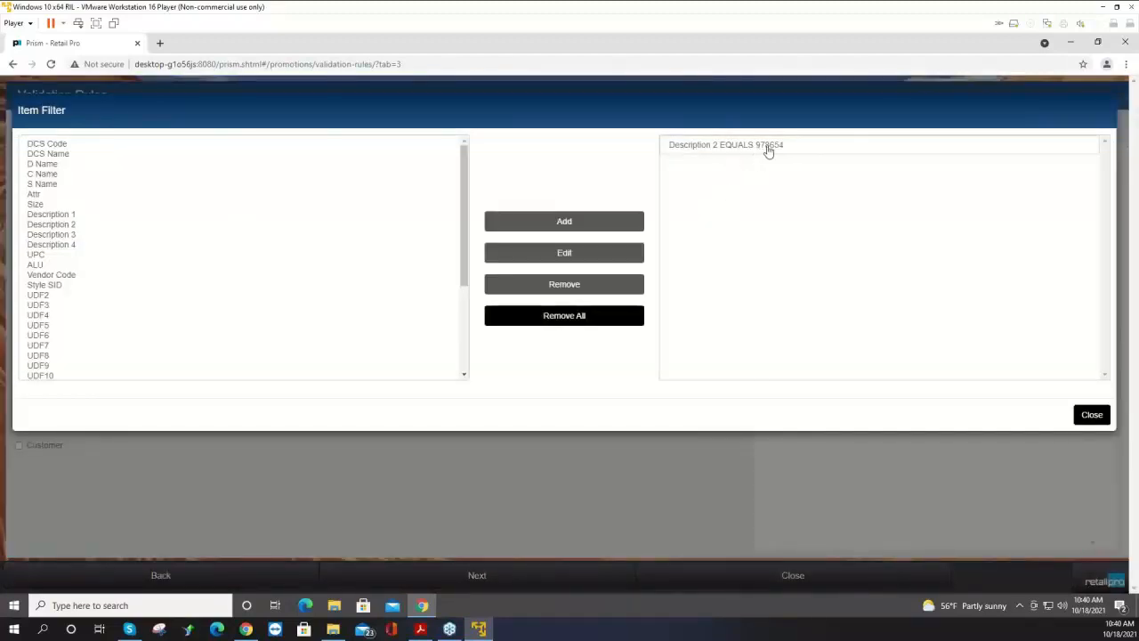
{"action": "left_click", "coordinate": [1090, 415]}
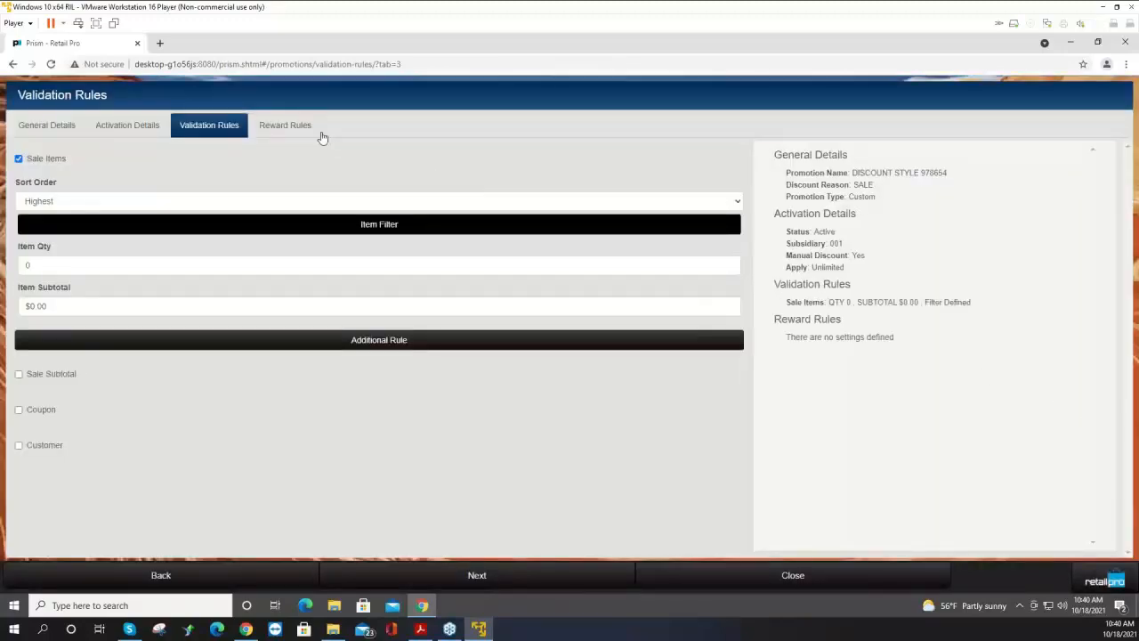
{"action": "left_click", "coordinate": [286, 130]}
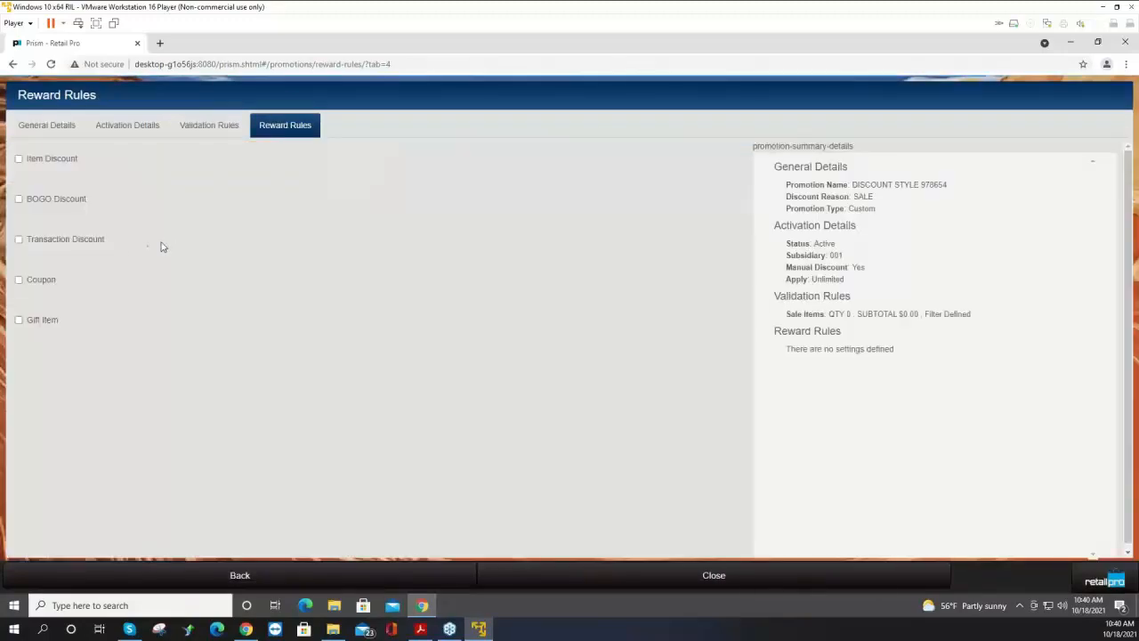
Enable an Item Discount reward with a discount value of 10 percent and close the promotion.
{"action": "left_click", "coordinate": [18, 159]}
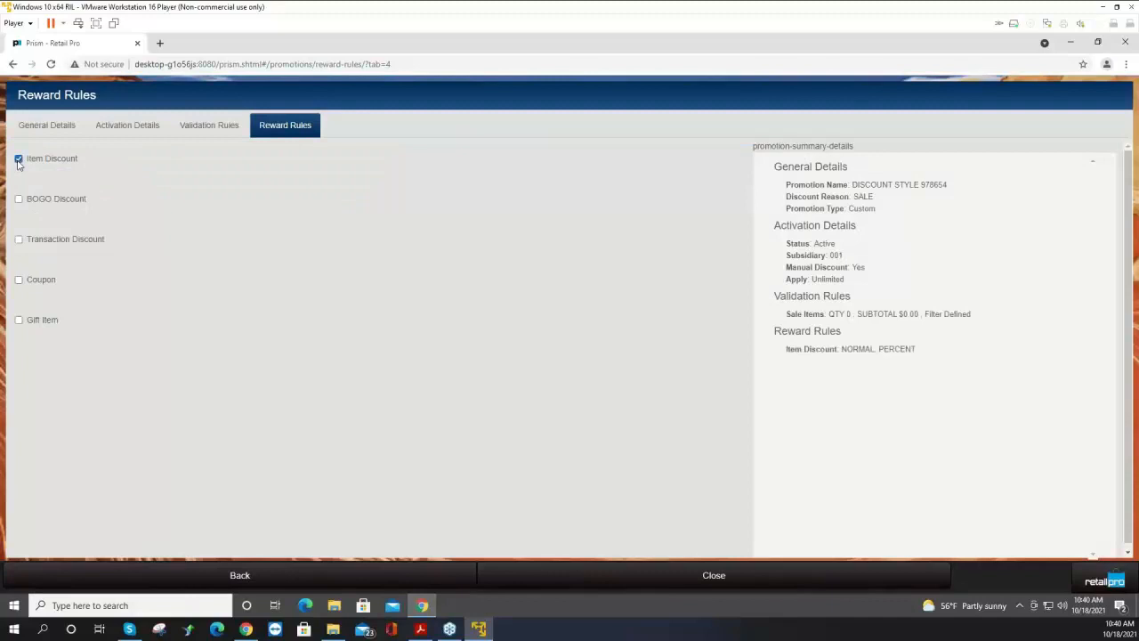
{"action": "left_click_drag", "start_coordinate": [51, 274], "coordinate": [2, 277]}
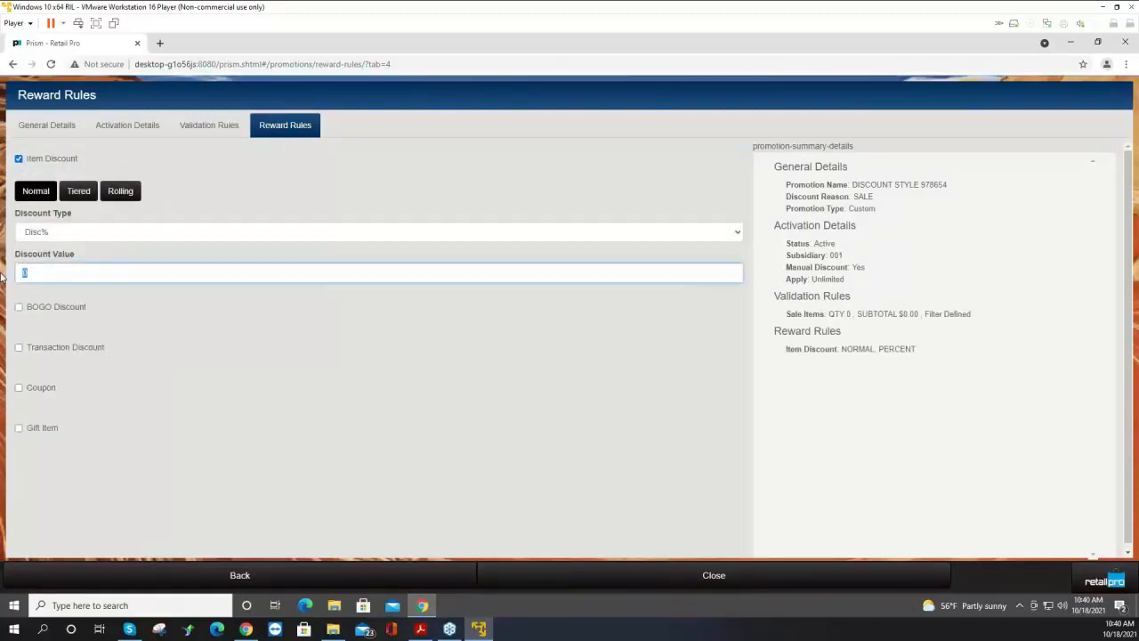
{"action": "type", "text": "10"}
{"action": "scroll", "coordinate": [457, 373], "scroll_direction": "down", "scroll_amount": 1}
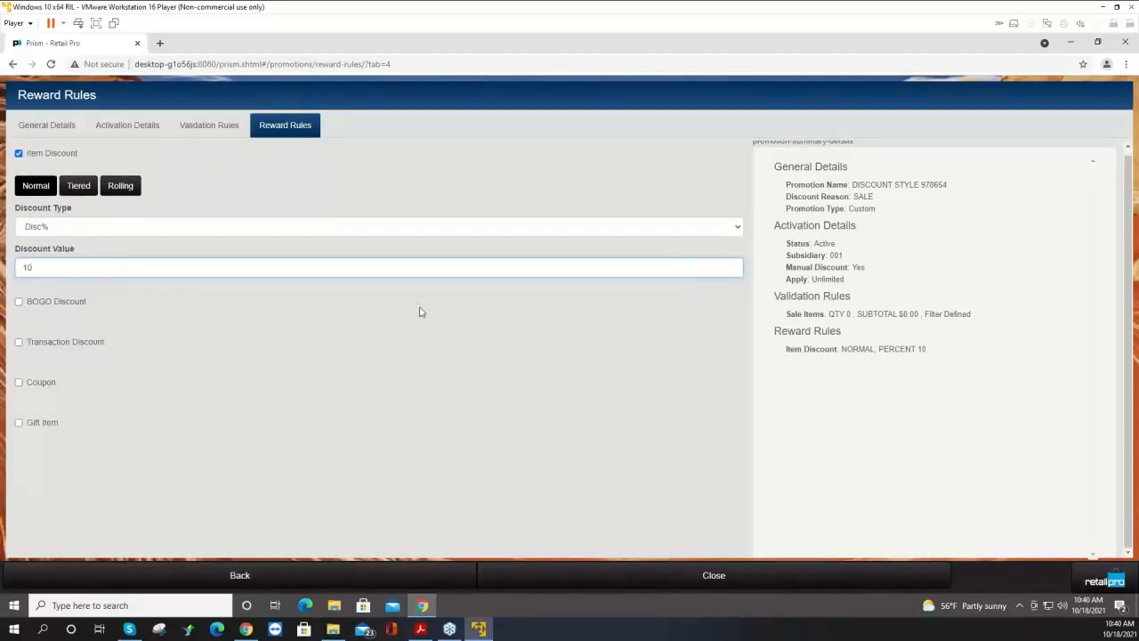
{"action": "scroll", "coordinate": [514, 392], "scroll_direction": "up", "scroll_amount": 1}
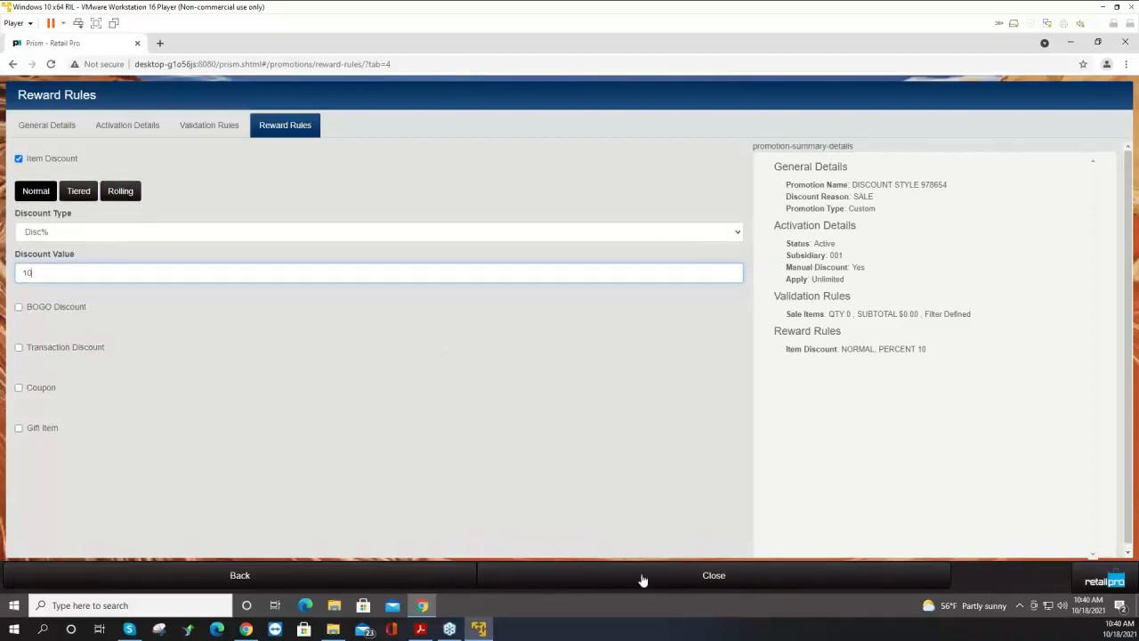
{"action": "left_click", "coordinate": [709, 576]}
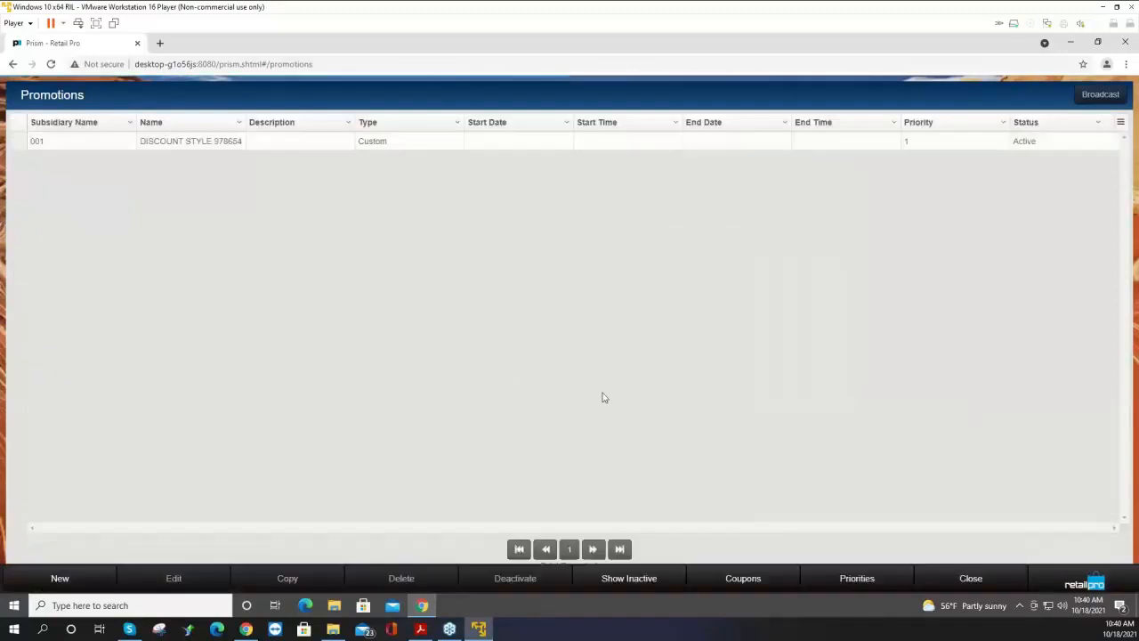
Reopen the promotion to check its reward rules.
{"action": "left_click", "coordinate": [17, 142]}
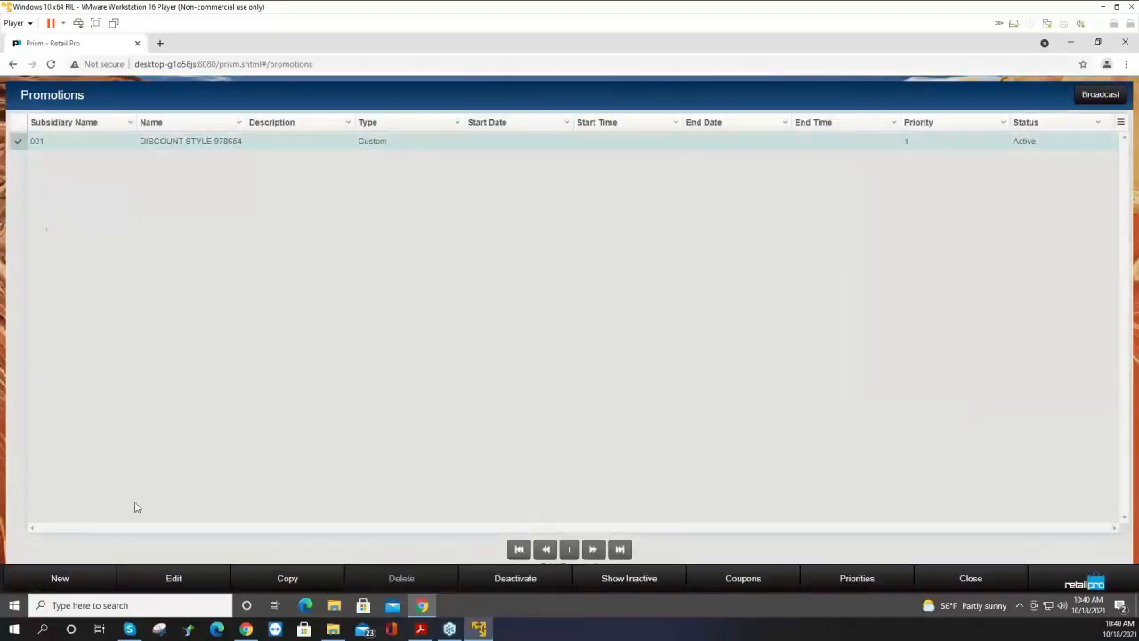
{"action": "left_click", "coordinate": [183, 580]}
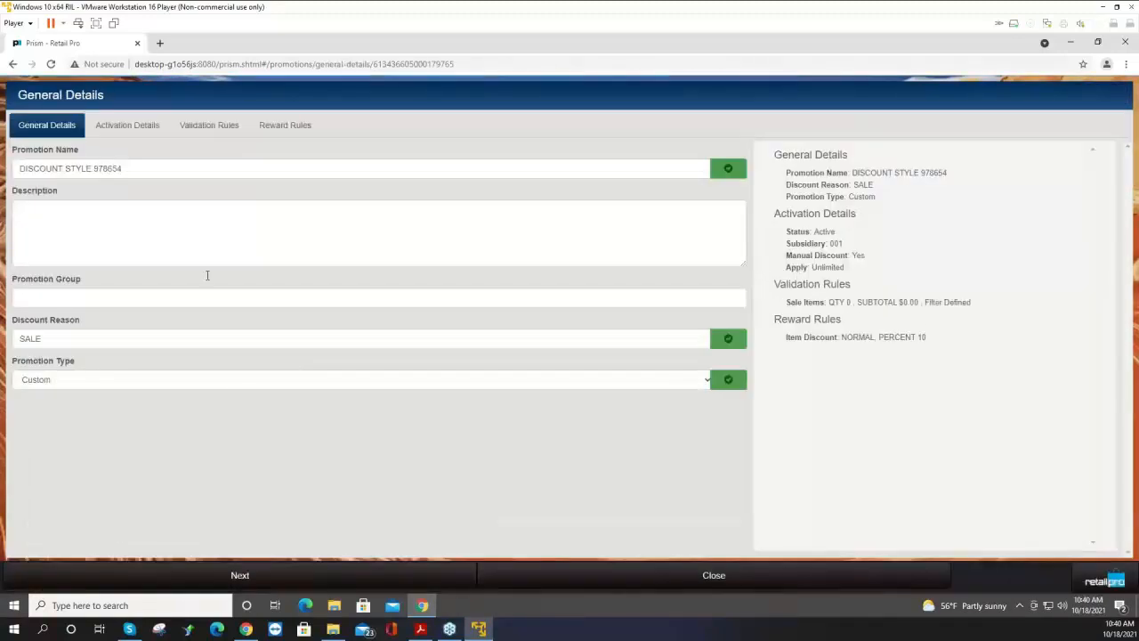
{"action": "left_click", "coordinate": [284, 130]}
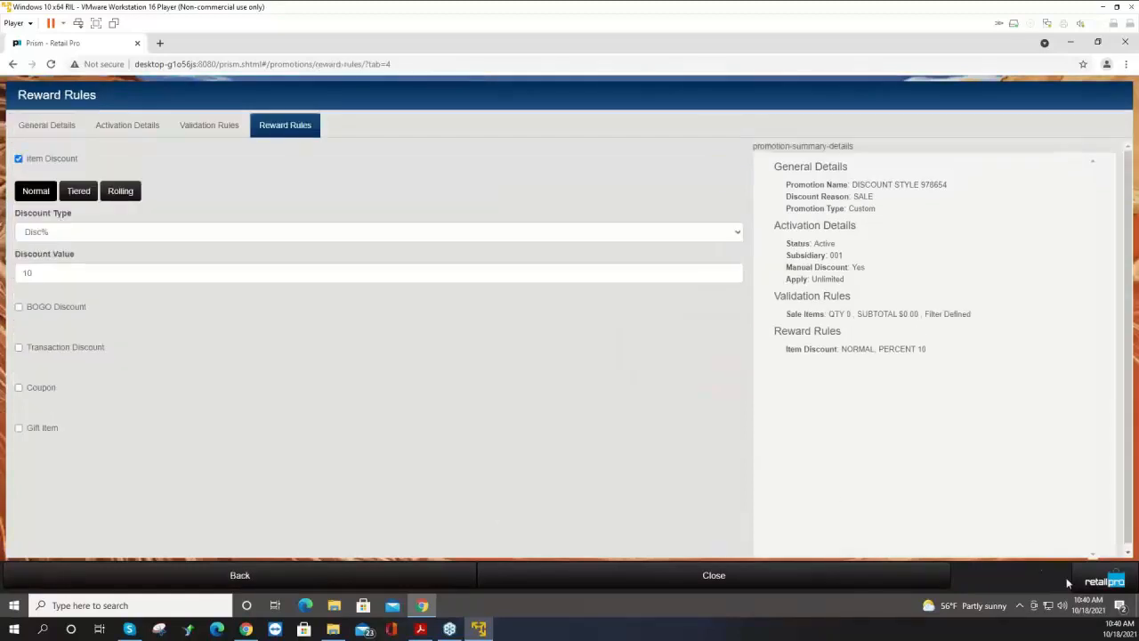
Start a new sale transaction and look up item 000001 to add the T-shirt.
{"action": "left_click", "coordinate": [1102, 580]}
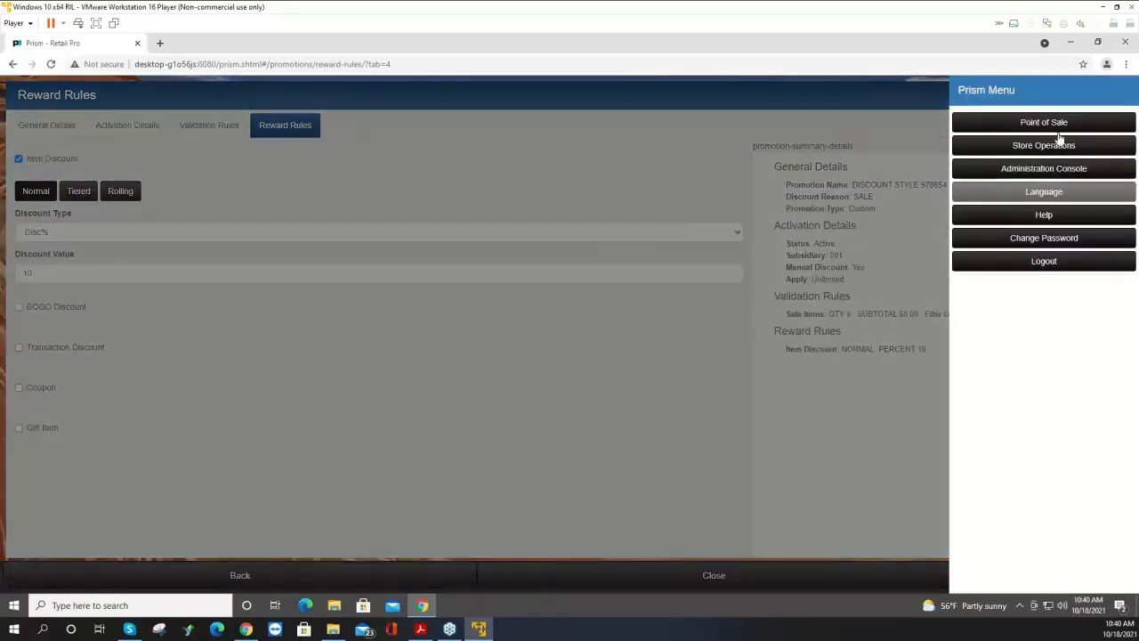
{"action": "left_click", "coordinate": [1052, 126]}
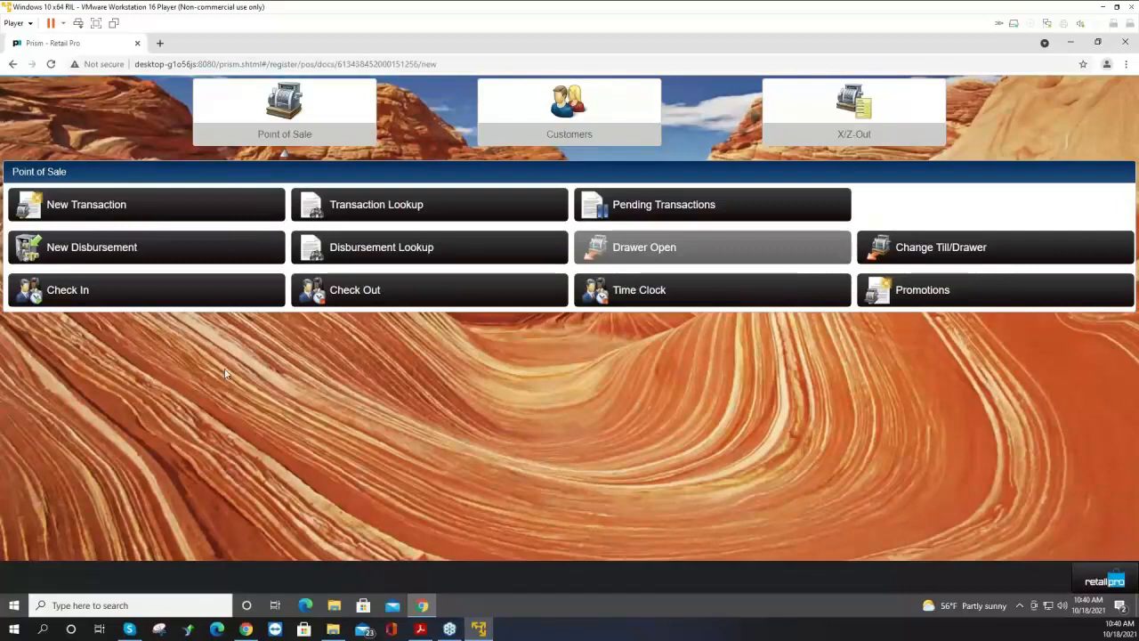
{"action": "left_click", "coordinate": [190, 217]}
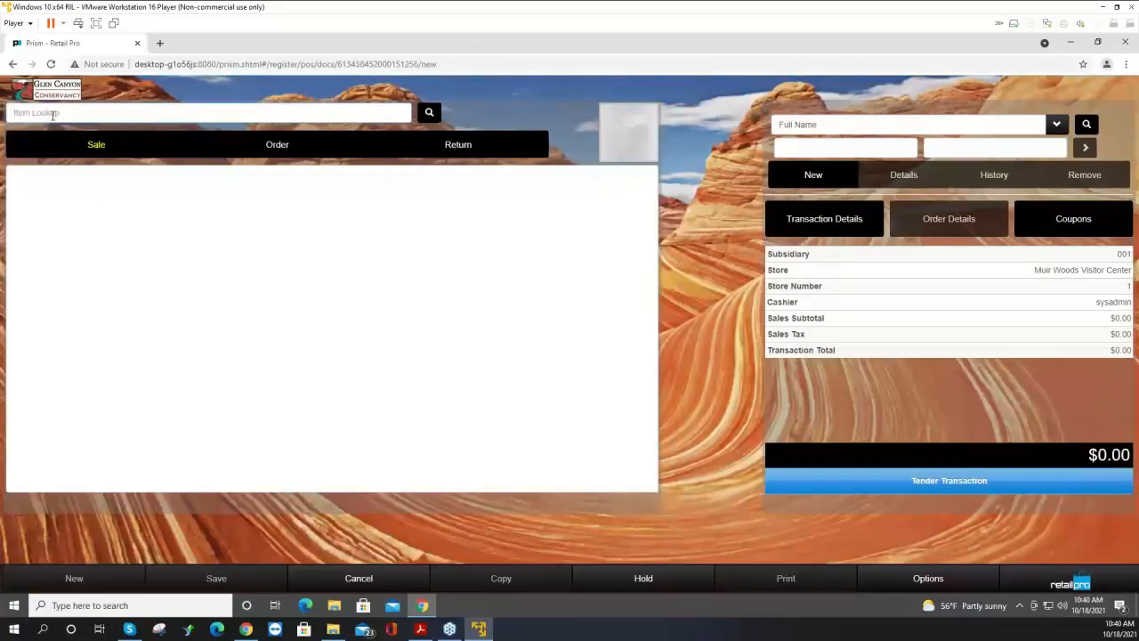
{"action": "left_click", "coordinate": [54, 114]}
{"action": "type", "text": "0000"}
{"action": "type", "text": "01"}
{"action": "key", "text": "Return"}
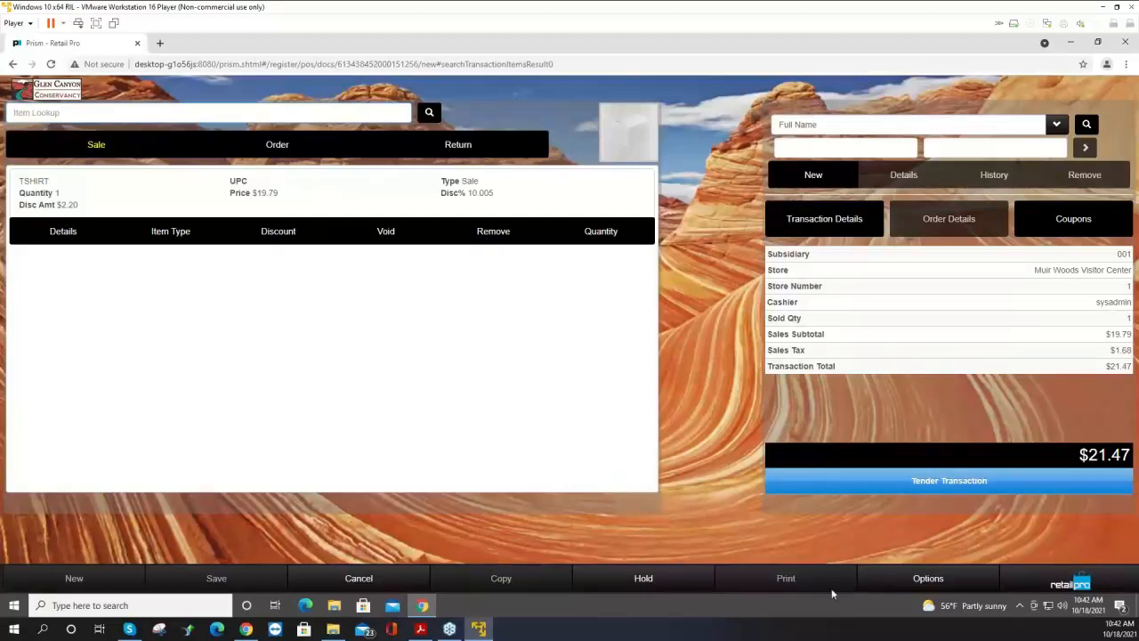
Tender the sale in Cash with $25.00 taken.
{"action": "left_click", "coordinate": [1037, 584]}
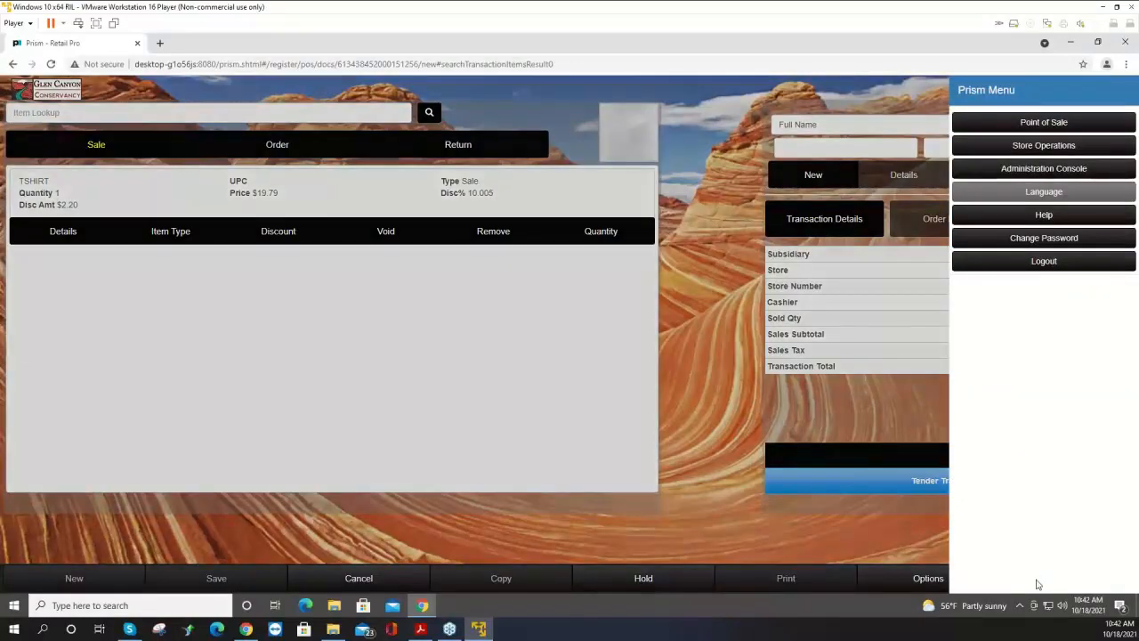
{"action": "left_click", "coordinate": [922, 534]}
{"action": "left_click", "coordinate": [912, 485]}
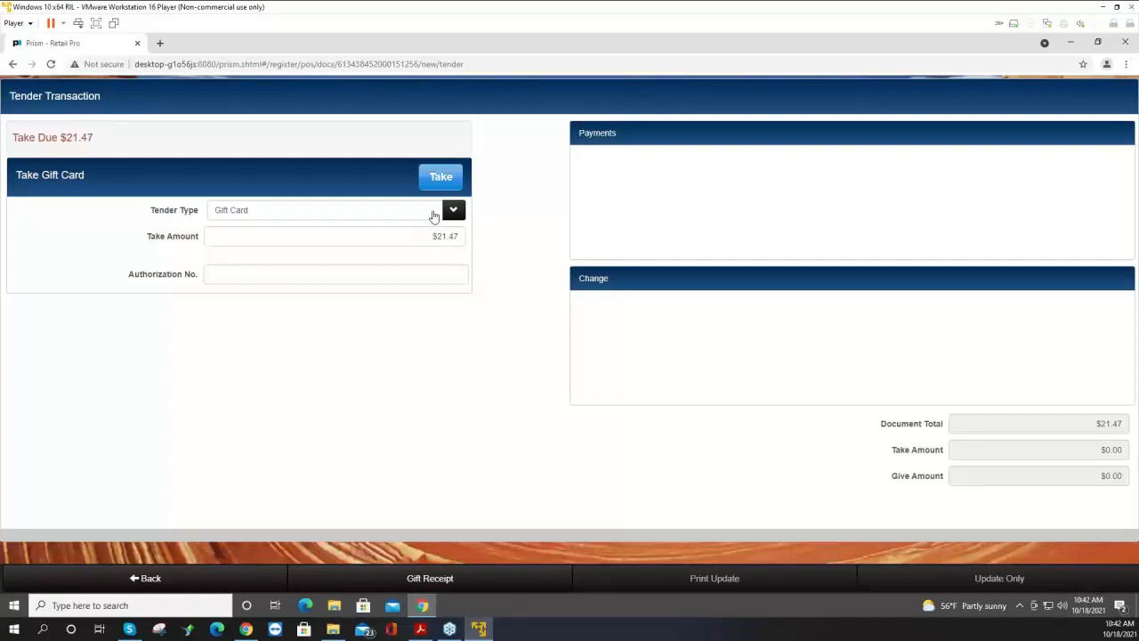
{"action": "left_click", "coordinate": [453, 211]}
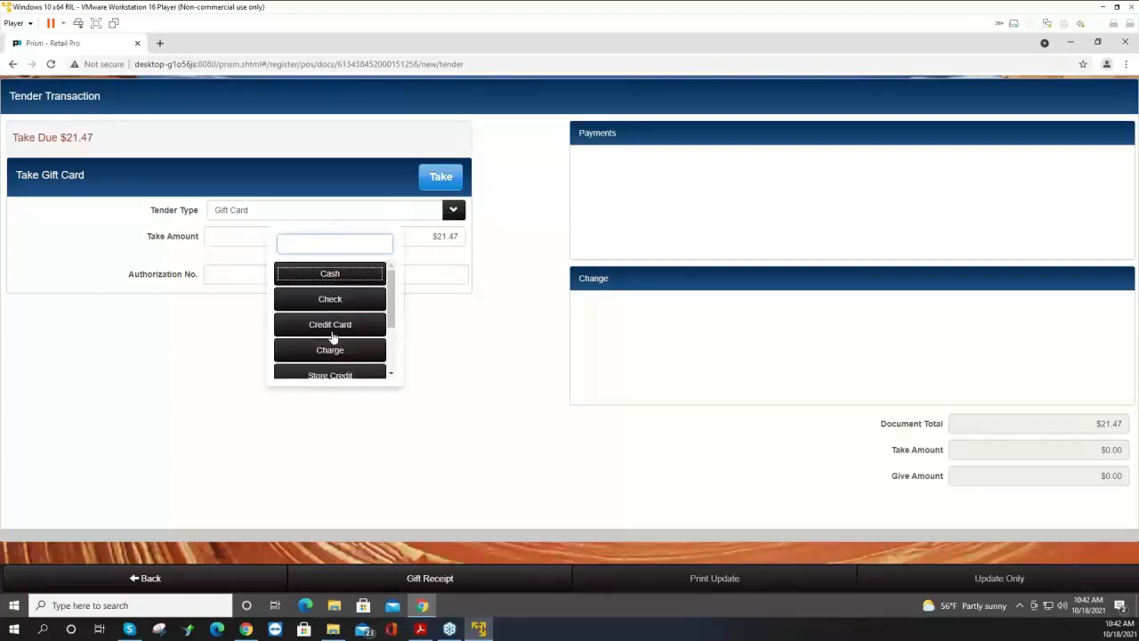
{"action": "left_click", "coordinate": [335, 275]}
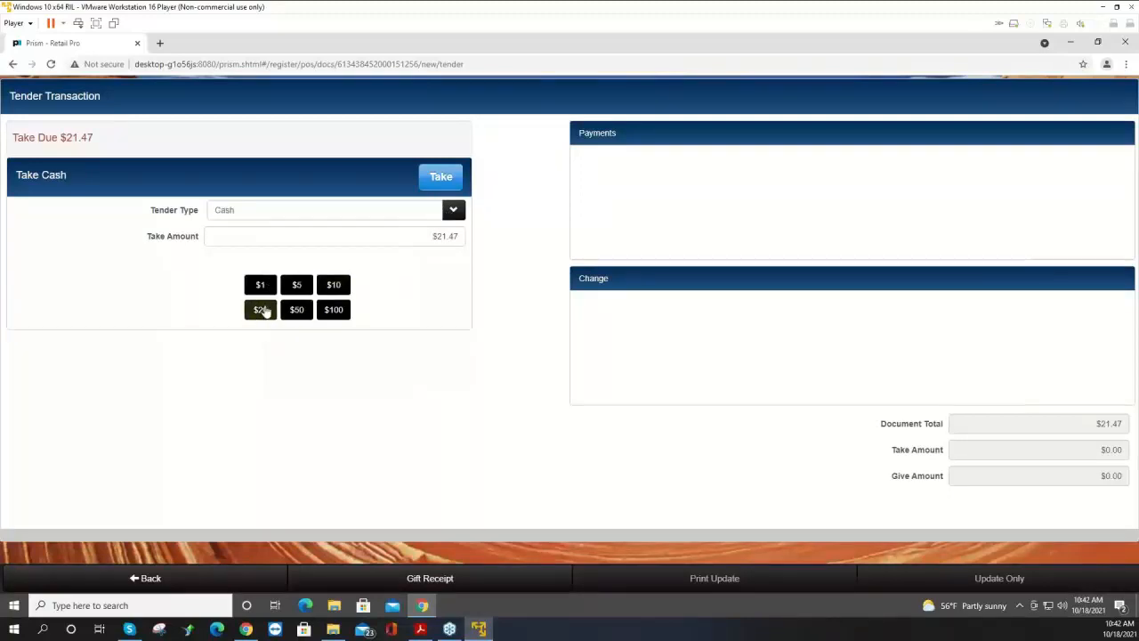
{"action": "left_click", "coordinate": [263, 310]}
{"action": "left_click", "coordinate": [302, 288]}
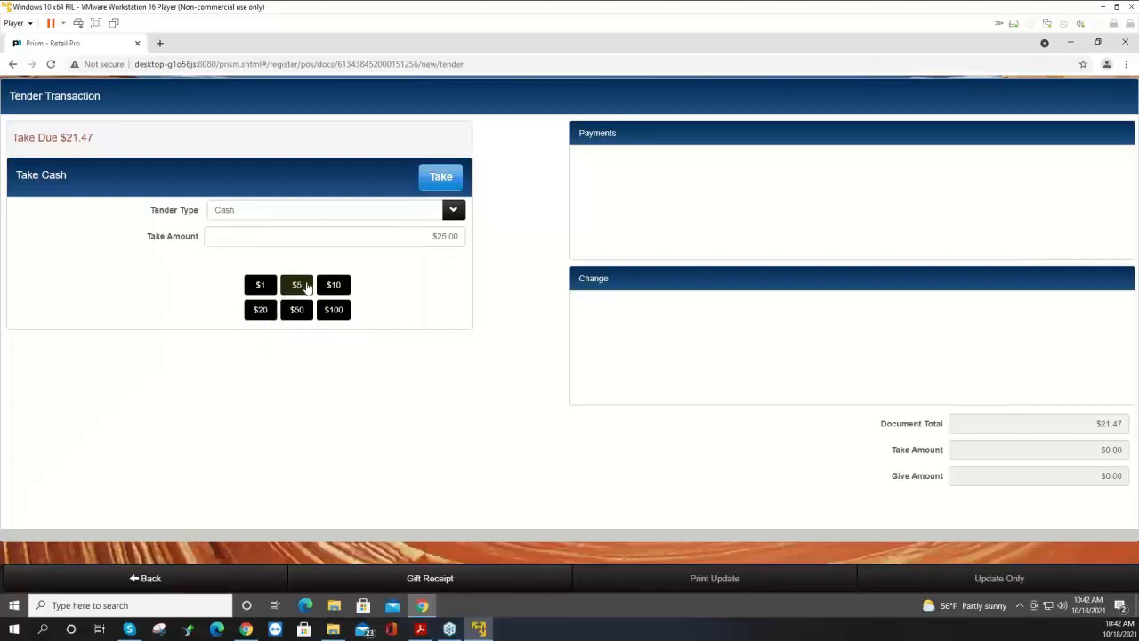
{"action": "left_click", "coordinate": [447, 182]}
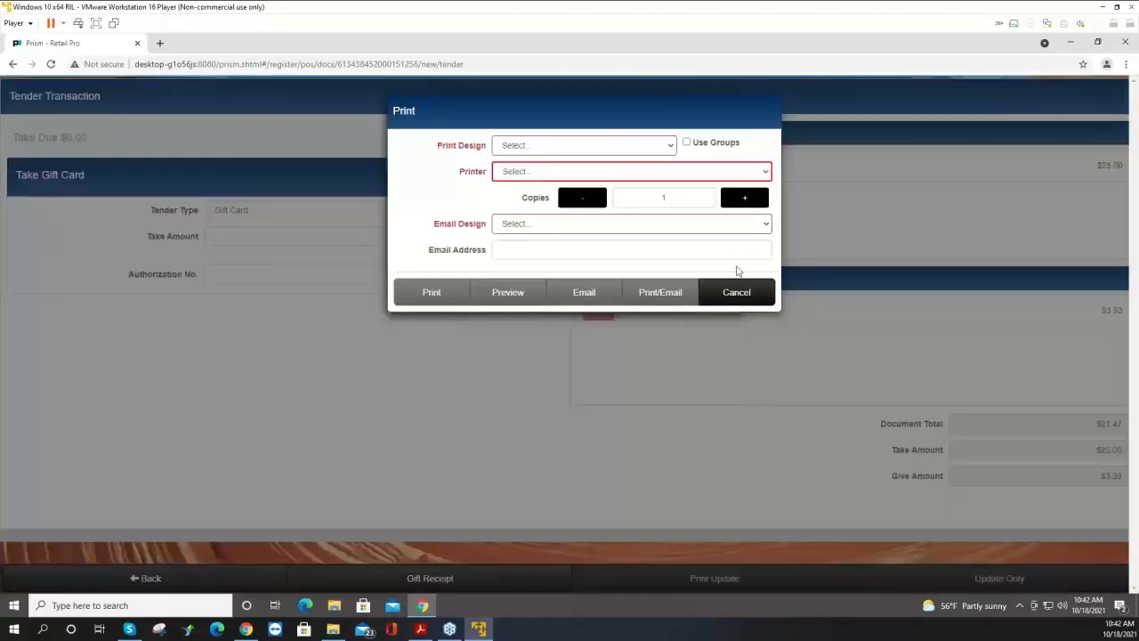
Preview the receipt with the Rcpt40jk print design, then cancel the preview.
{"action": "left_click", "coordinate": [598, 146]}
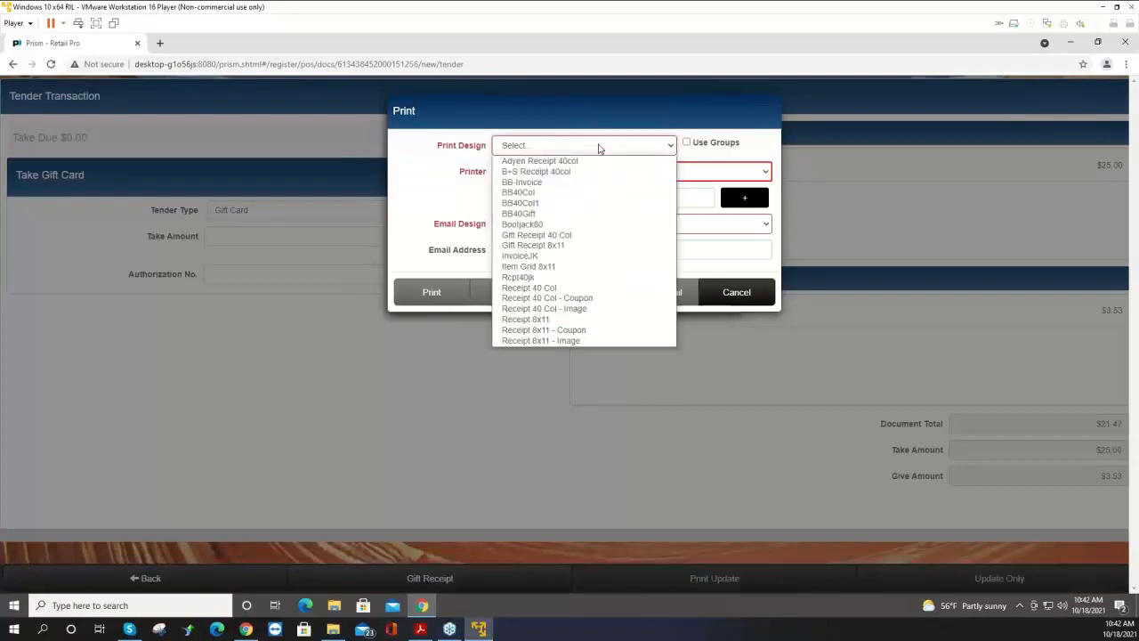
{"action": "left_click", "coordinate": [561, 276]}
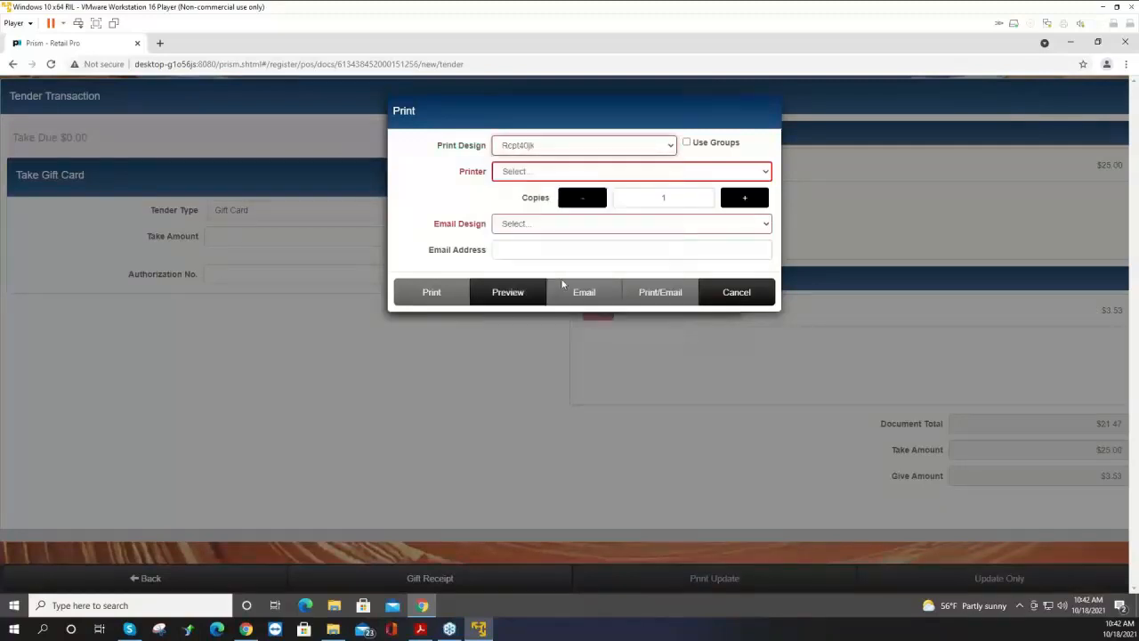
{"action": "left_click", "coordinate": [519, 292]}
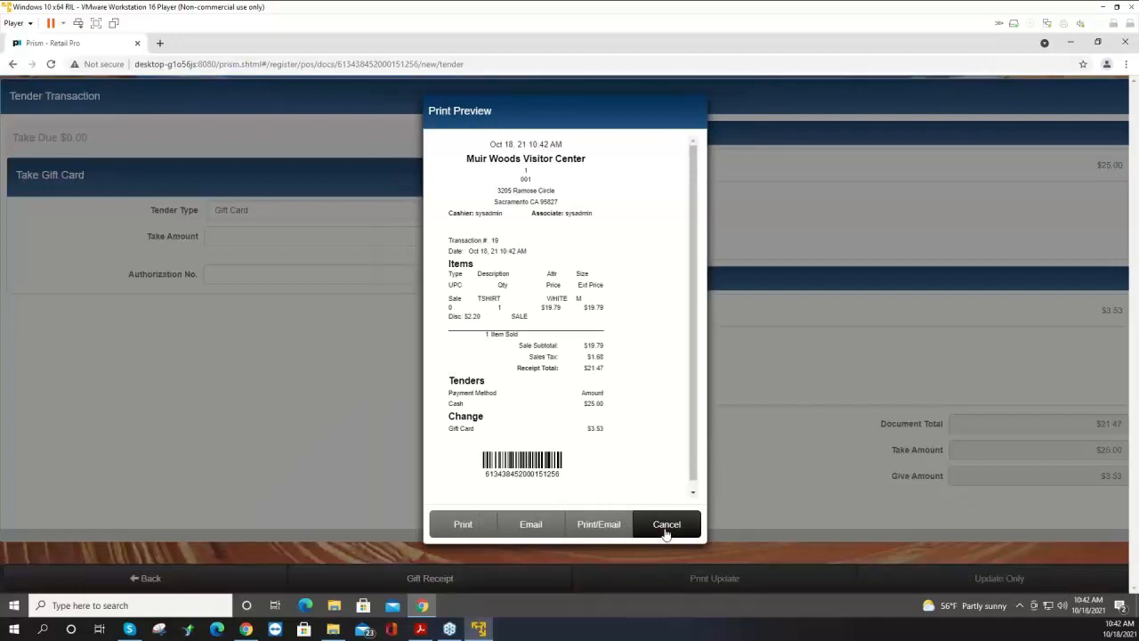
{"action": "left_click", "coordinate": [666, 525]}
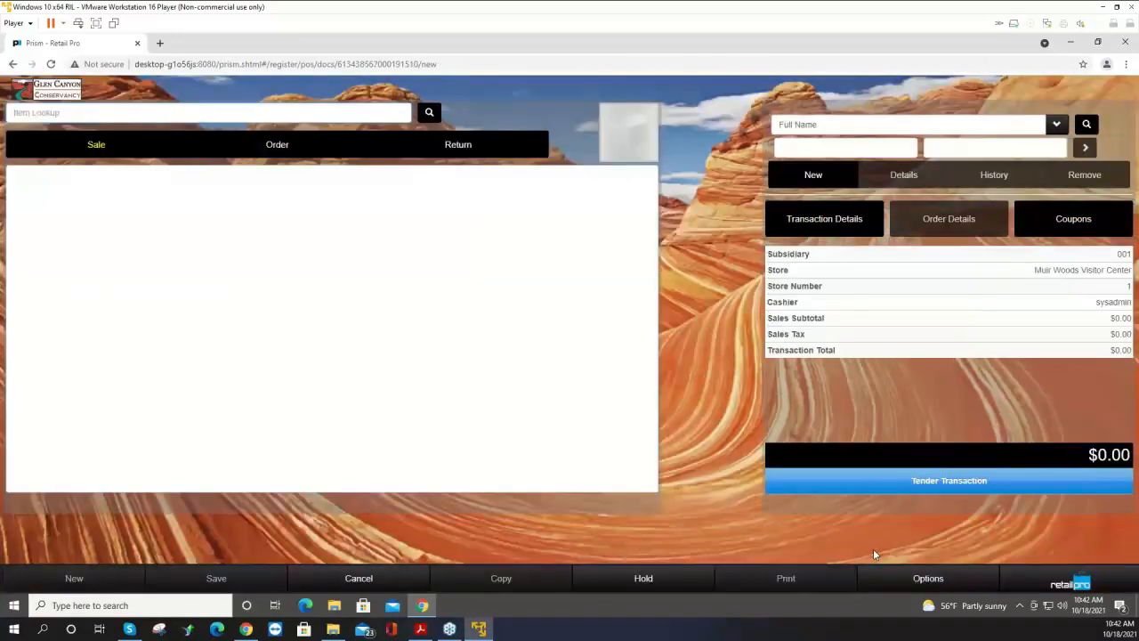
Create a new Paid Out disbursement with Supplies as the disbursement reason.
{"action": "left_click", "coordinate": [1072, 585]}
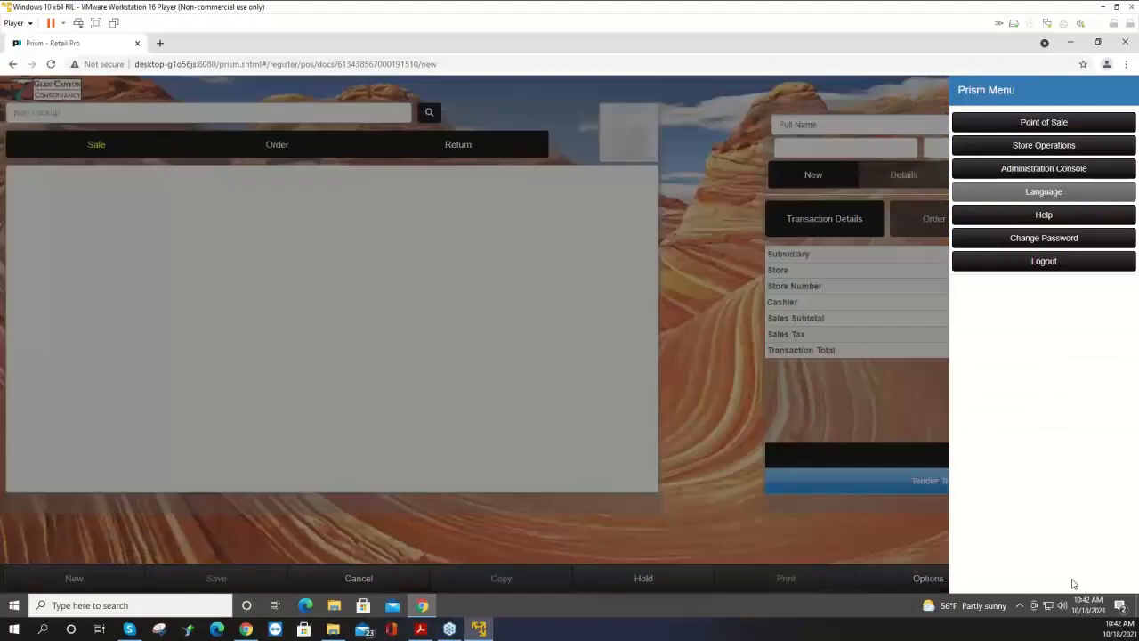
{"action": "left_click", "coordinate": [1031, 122]}
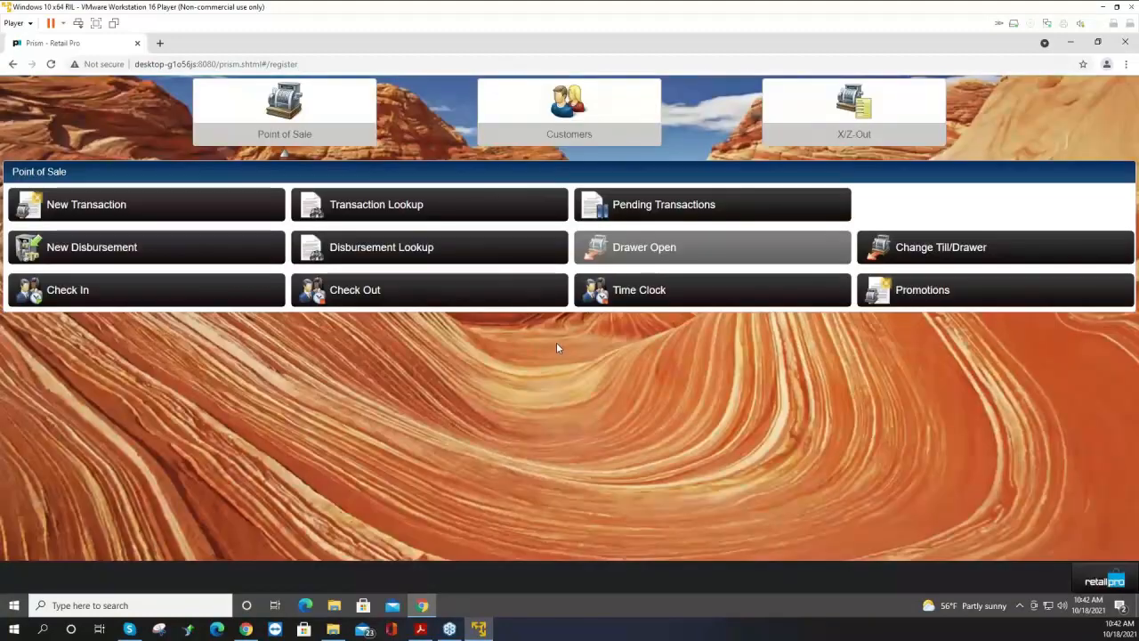
{"action": "left_click", "coordinate": [158, 249]}
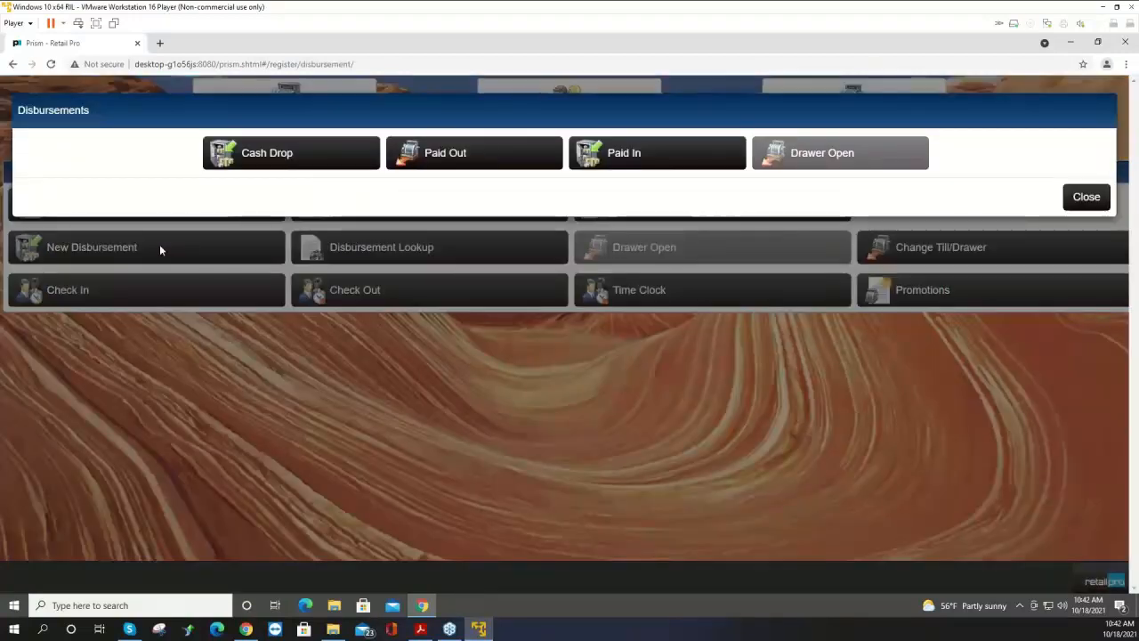
{"action": "left_click", "coordinate": [501, 156]}
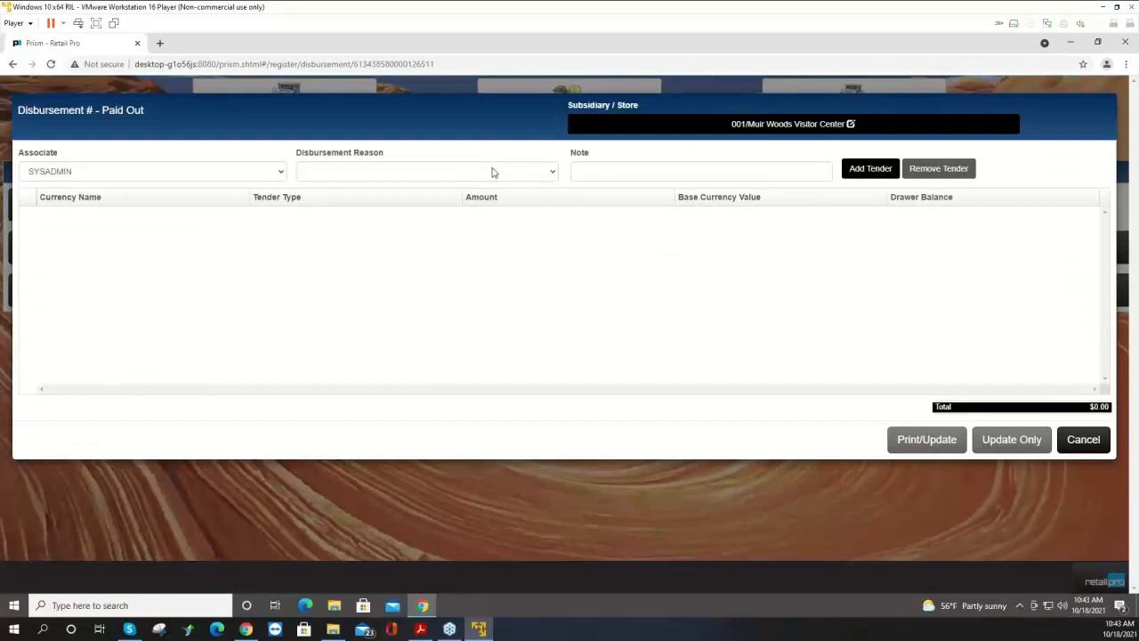
{"action": "left_click", "coordinate": [494, 172]}
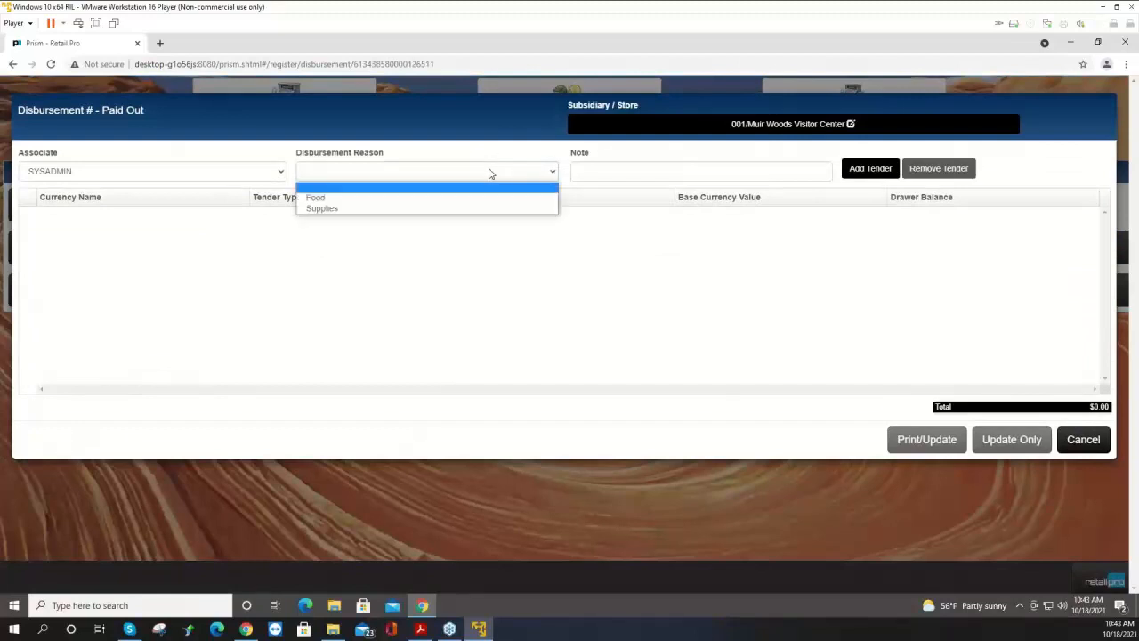
{"action": "left_click", "coordinate": [380, 210]}
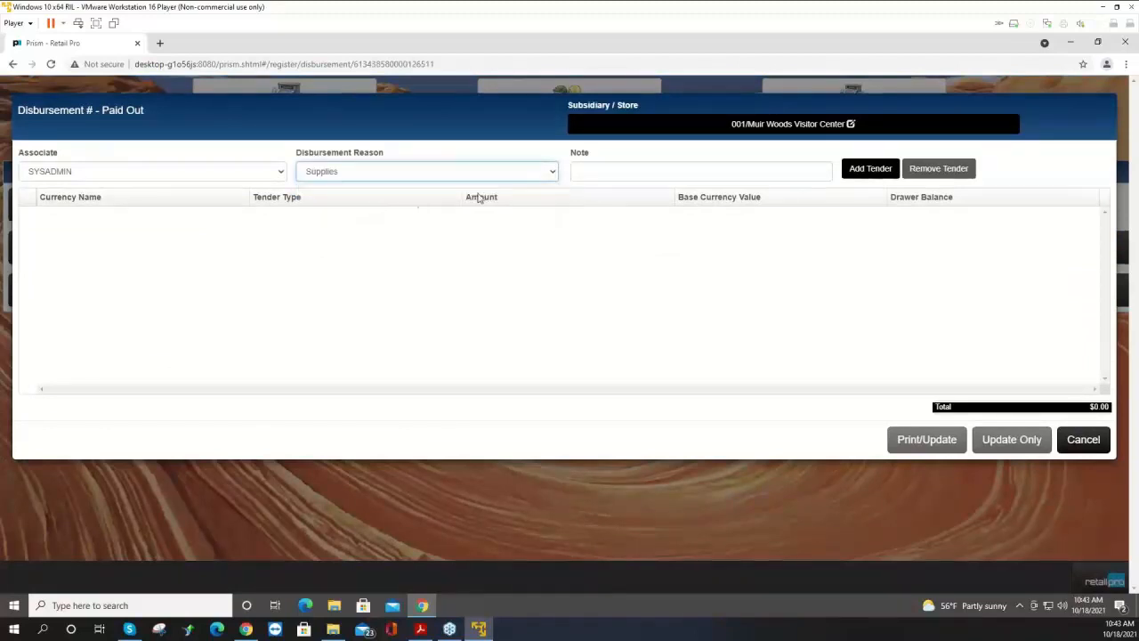
{"action": "left_click", "coordinate": [390, 178]}
{"action": "left_click", "coordinate": [391, 175]}
{"action": "left_click", "coordinate": [601, 174]}
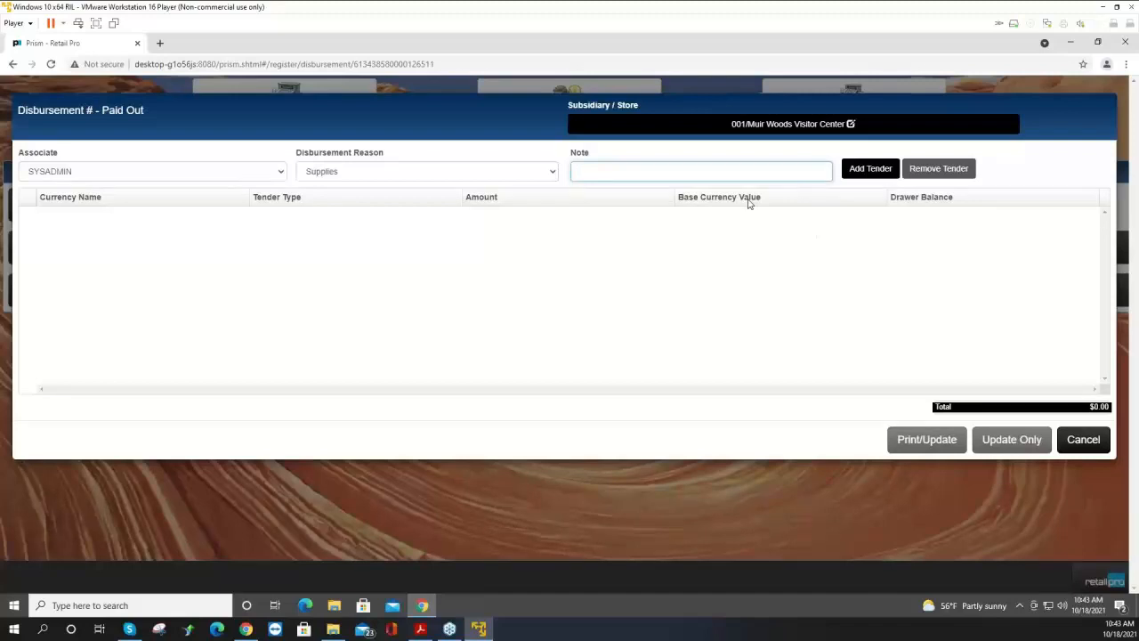
Add a US Dollar cash tender of $20.00 to the paid out and print/update it.
{"action": "left_click", "coordinate": [869, 170]}
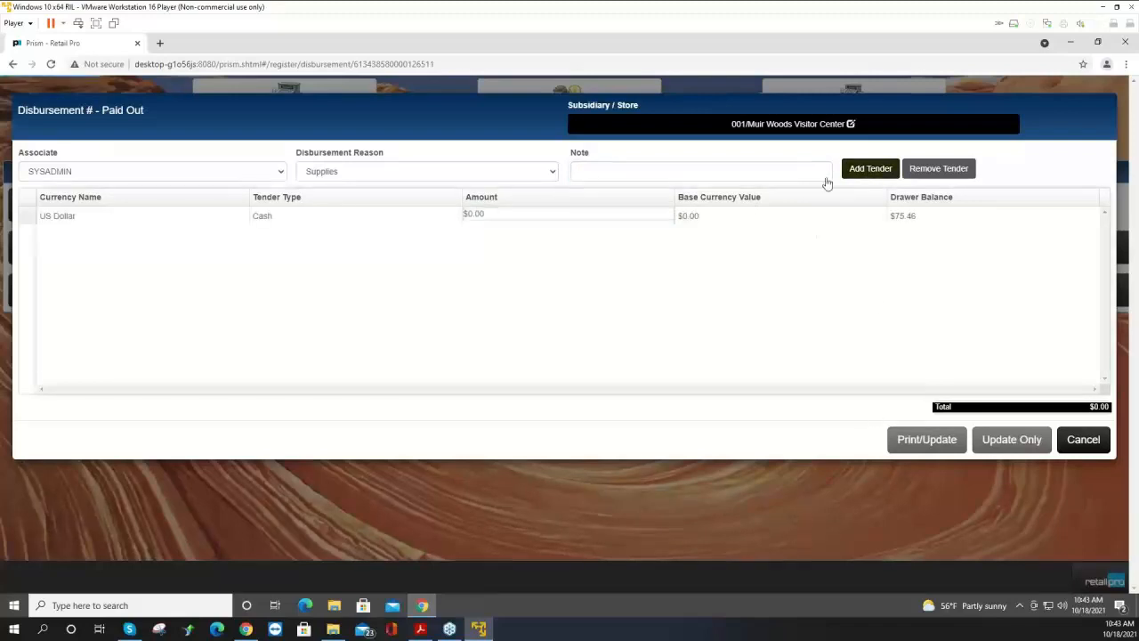
{"action": "type", "text": "20"}
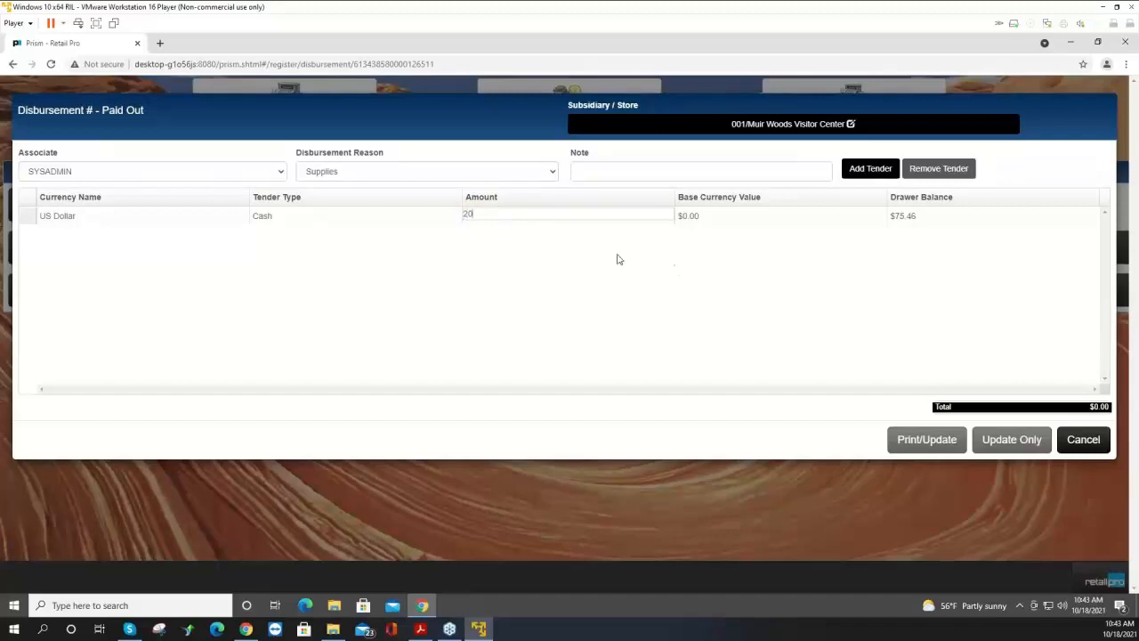
{"action": "key", "text": "Tab"}
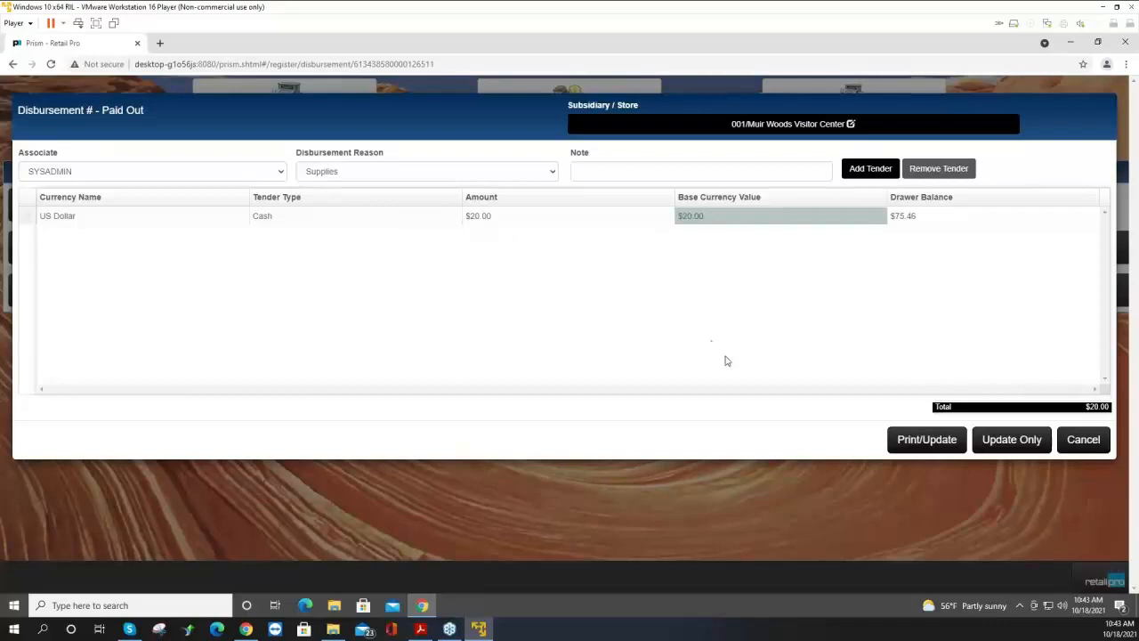
{"action": "left_click", "coordinate": [916, 448]}
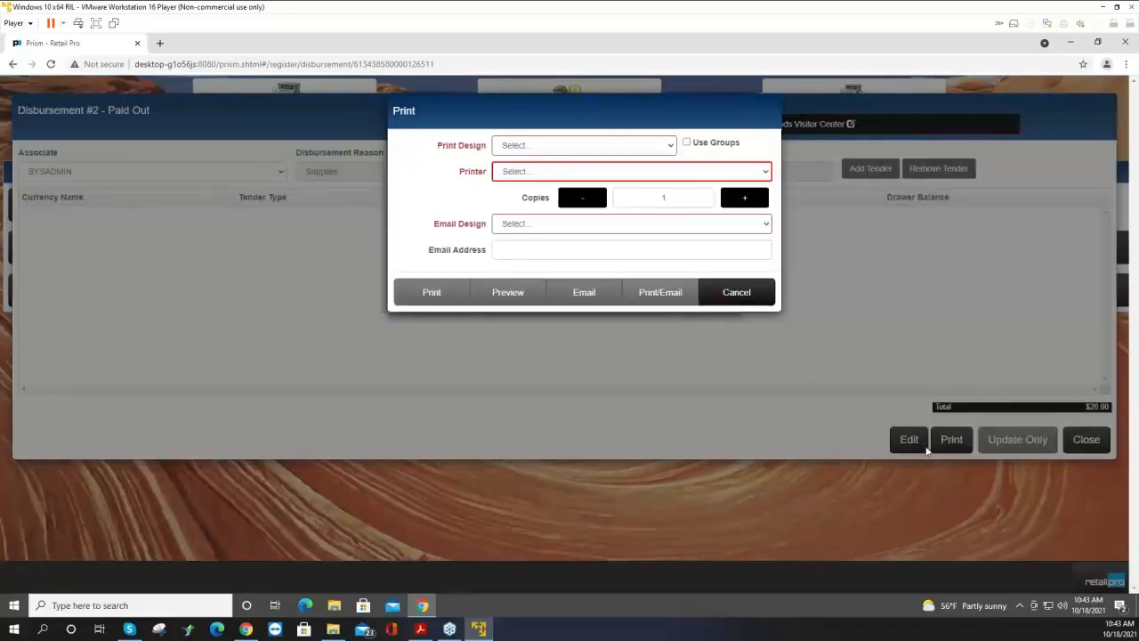
Preview the disbursement with the Disbursements 40col design, then cancel the preview.
{"action": "left_click", "coordinate": [550, 152]}
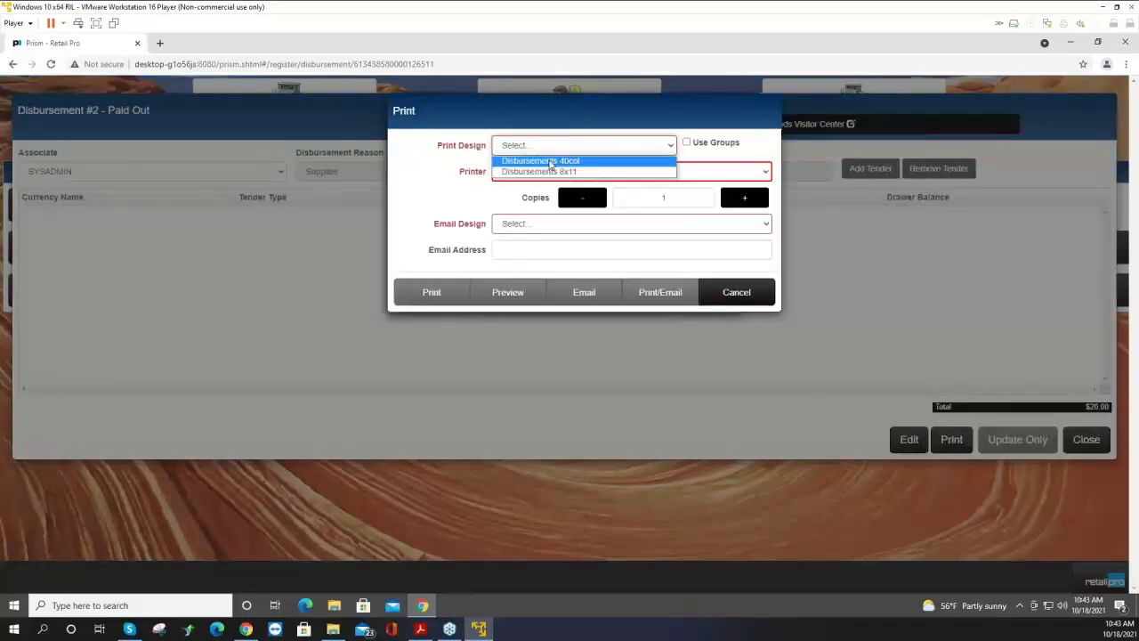
{"action": "left_click", "coordinate": [580, 166]}
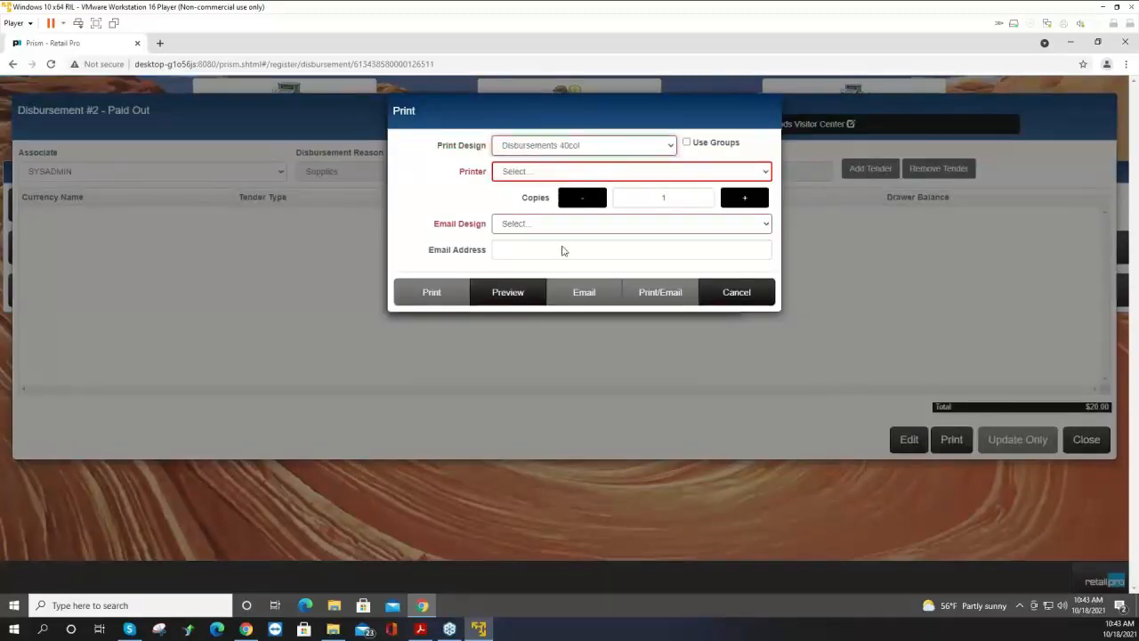
{"action": "left_click", "coordinate": [524, 299]}
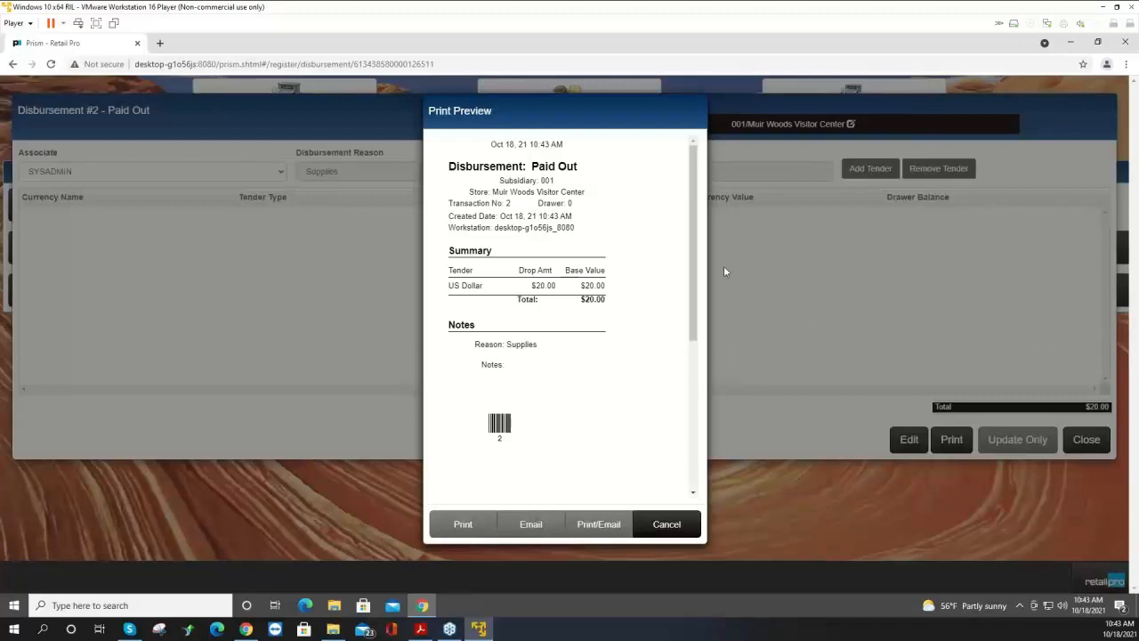
{"action": "left_click", "coordinate": [660, 525]}
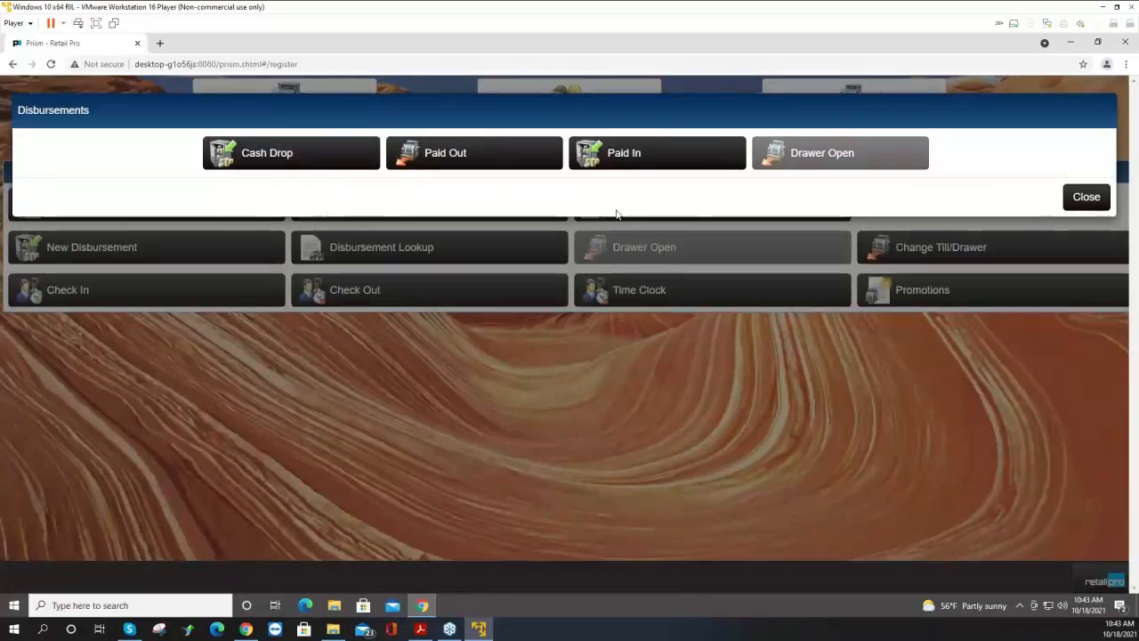
Create a new Paid In disbursement with Supplies as the disbursement reason.
{"action": "left_click", "coordinate": [630, 158]}
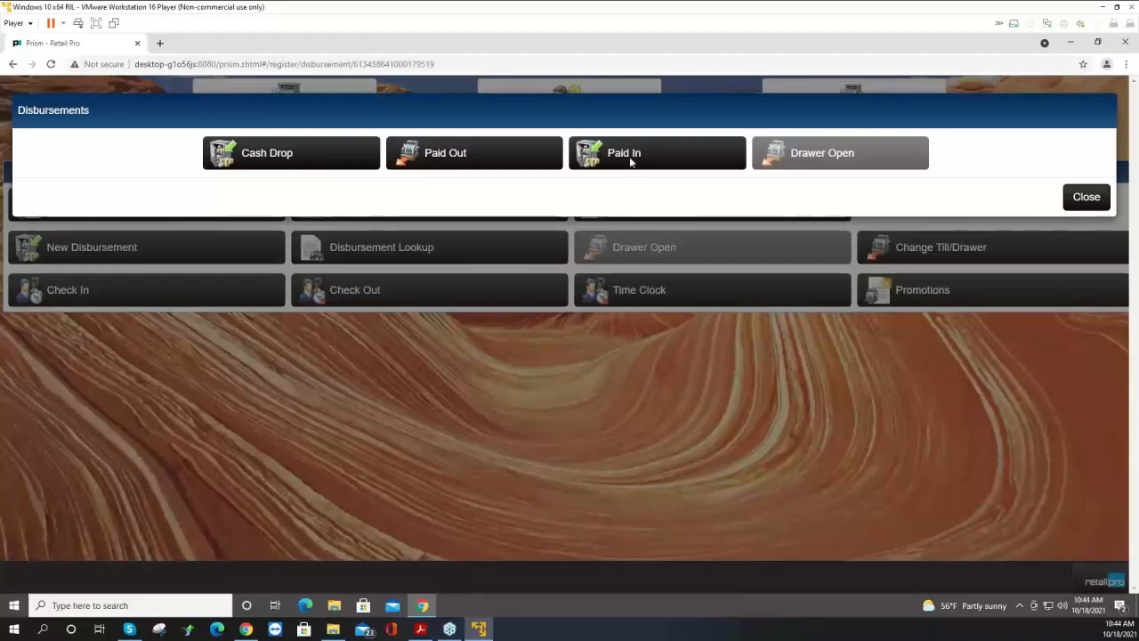
{"action": "left_click", "coordinate": [630, 159]}
{"action": "left_click", "coordinate": [543, 176]}
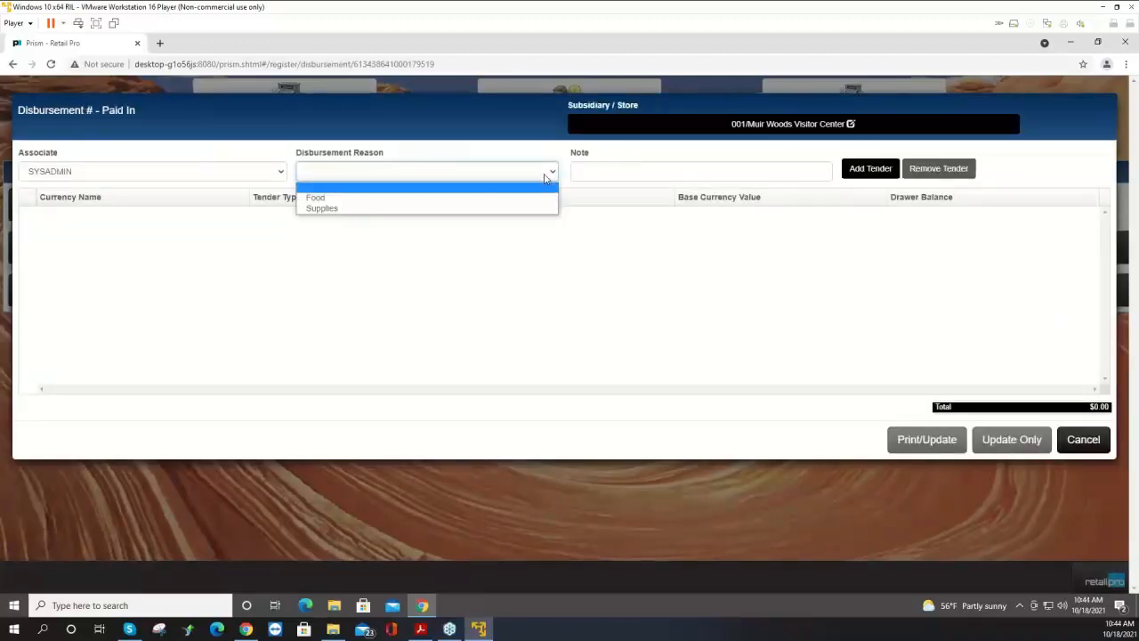
{"action": "left_click", "coordinate": [389, 214]}
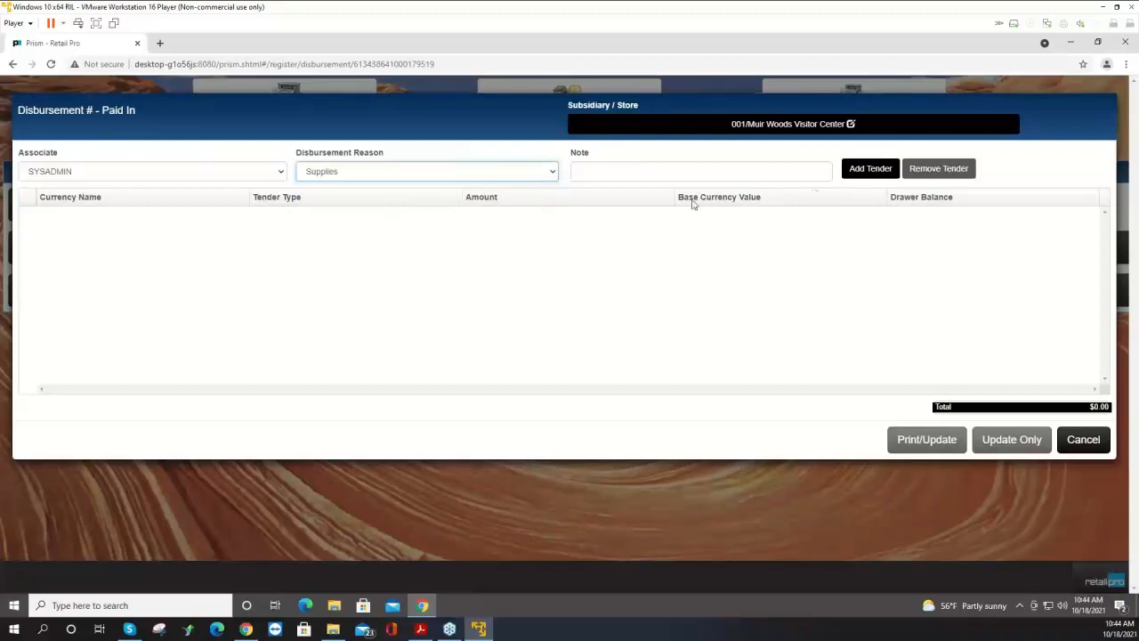
Add a US Dollar cash tender of $3.74 to the paid in and print/update it.
{"action": "left_click", "coordinate": [870, 169]}
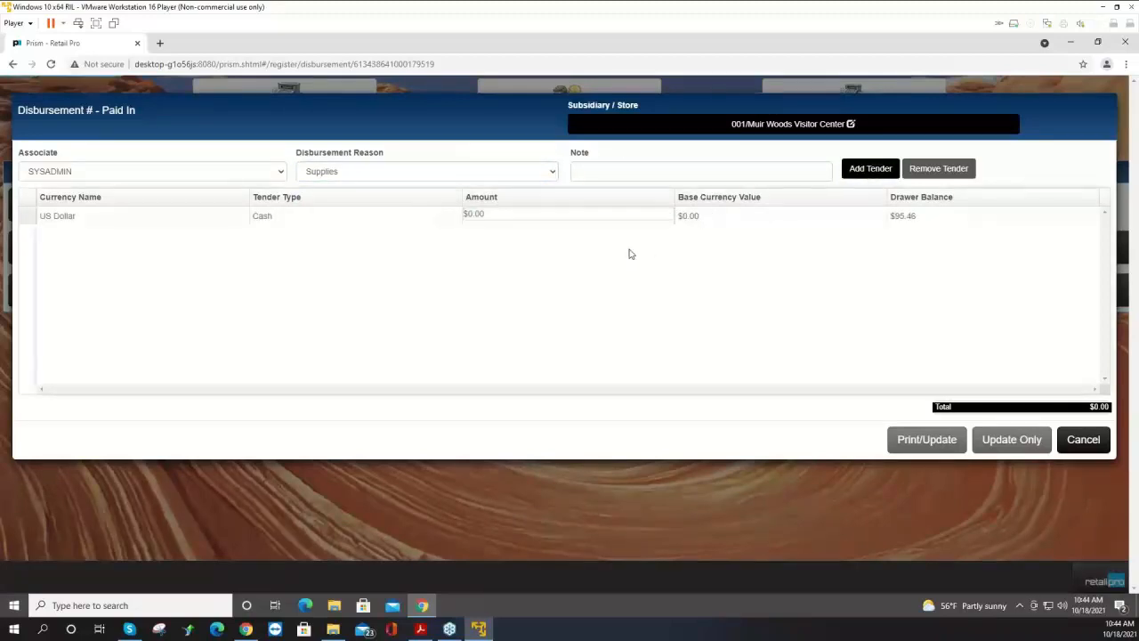
{"action": "type", "text": "3.74"}
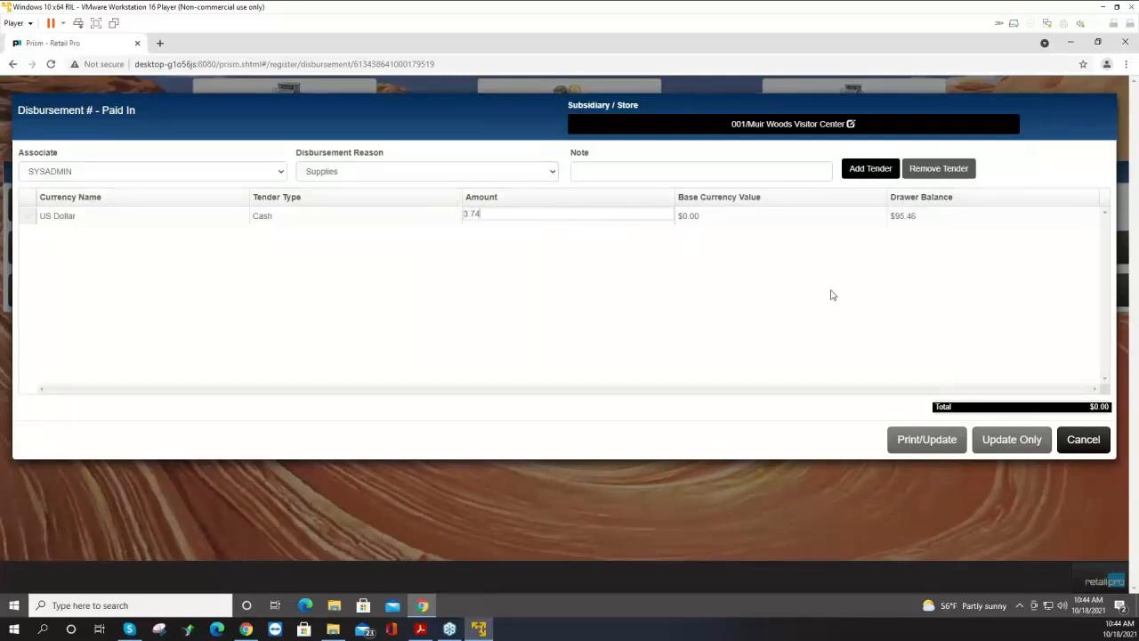
{"action": "key", "text": "Tab"}
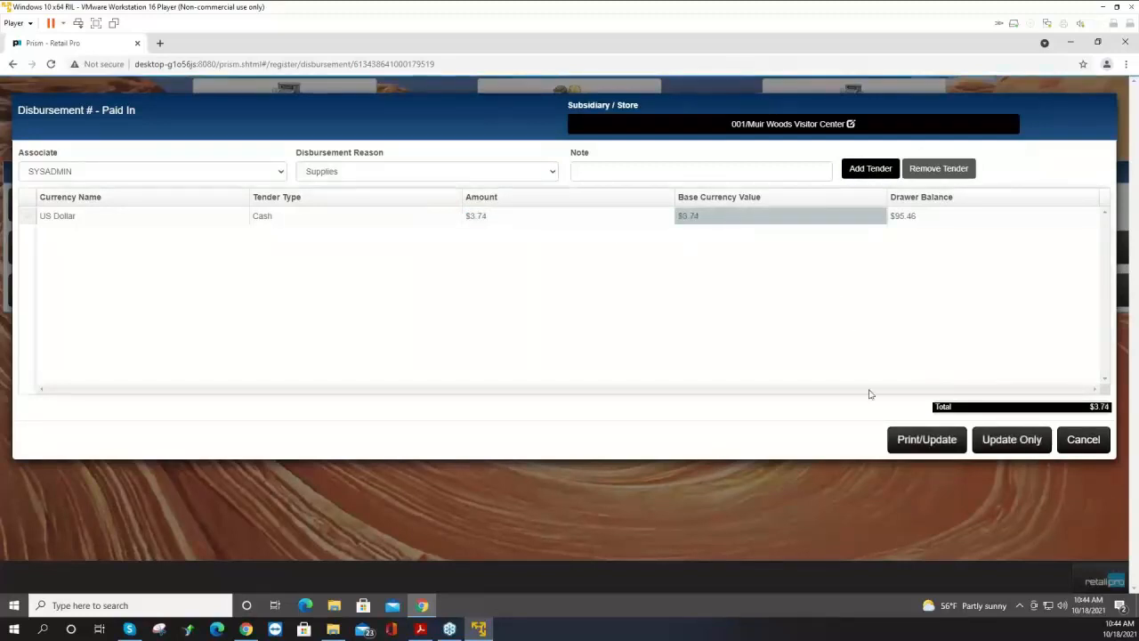
{"action": "left_click", "coordinate": [930, 439]}
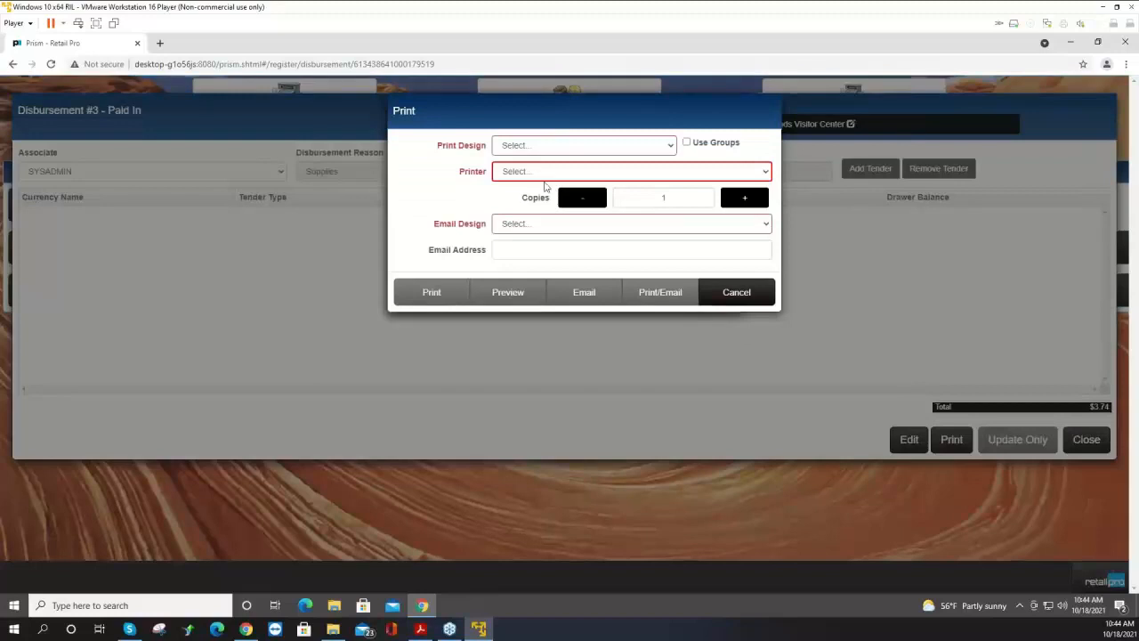
Preview the disbursement with the Disbursements 40col design, then cancel the preview.
{"action": "left_click", "coordinate": [553, 147]}
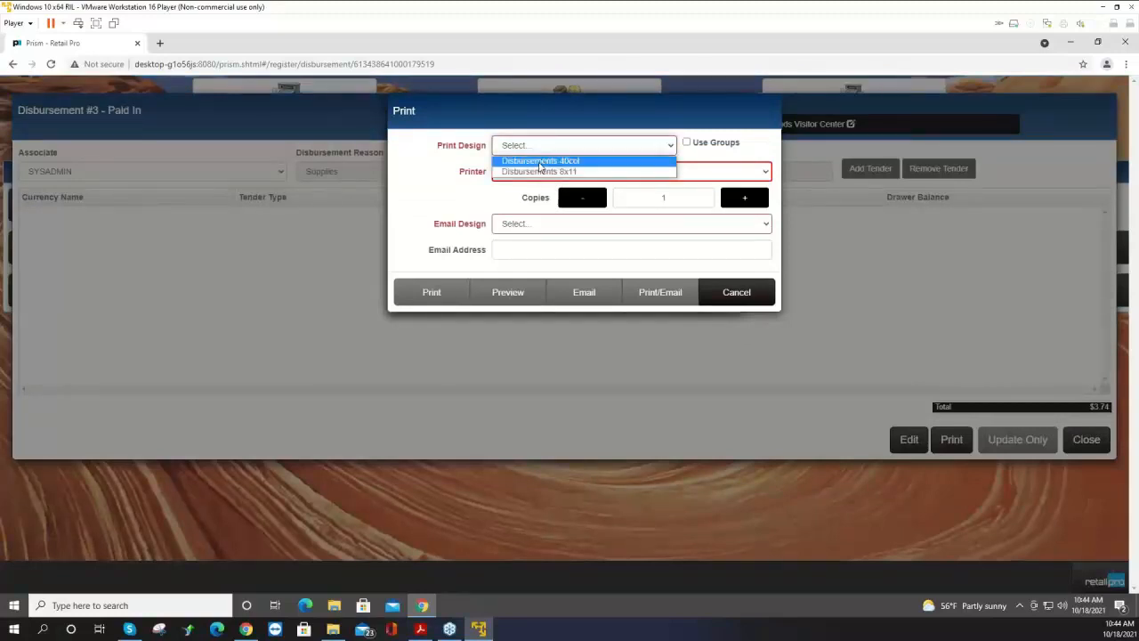
{"action": "left_click", "coordinate": [540, 161]}
{"action": "left_click", "coordinate": [525, 300]}
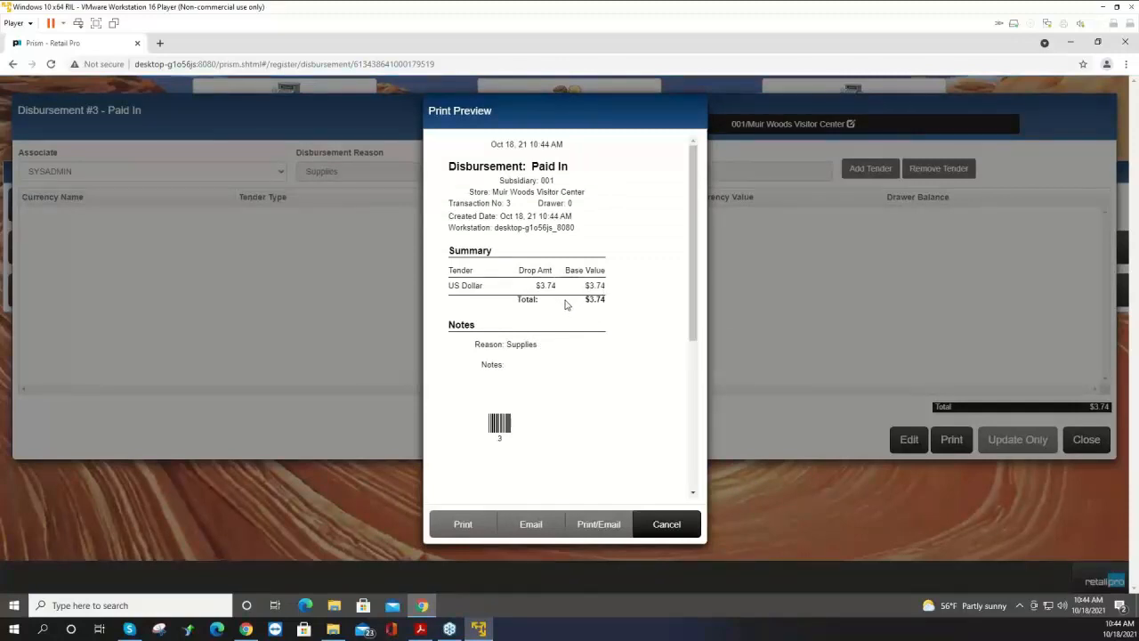
{"action": "left_click", "coordinate": [664, 528]}
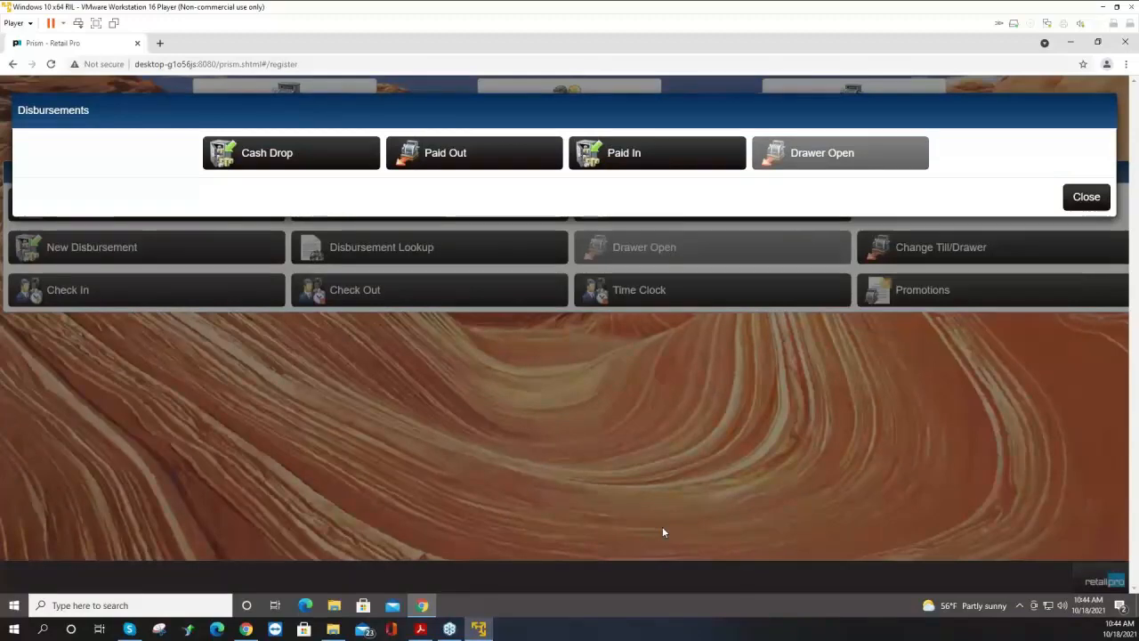
Close the disbursements dialog and start a Z-Out audit/close of the register, accepting the default register criteria.
{"action": "left_click", "coordinate": [1086, 197]}
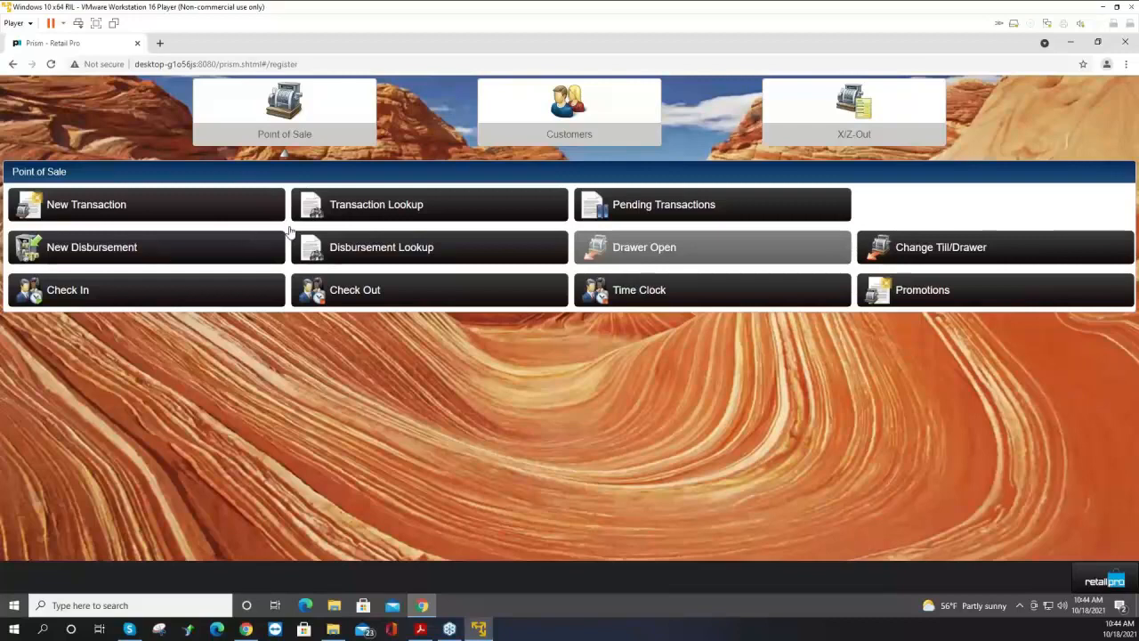
{"action": "left_click", "coordinate": [856, 124]}
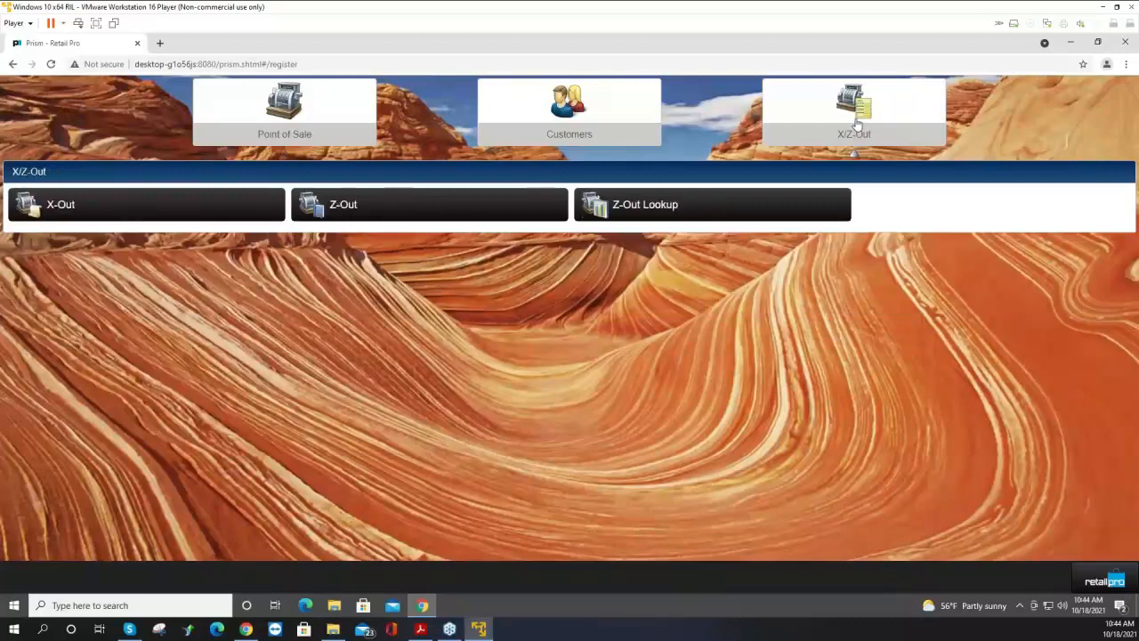
{"action": "left_click", "coordinate": [424, 205]}
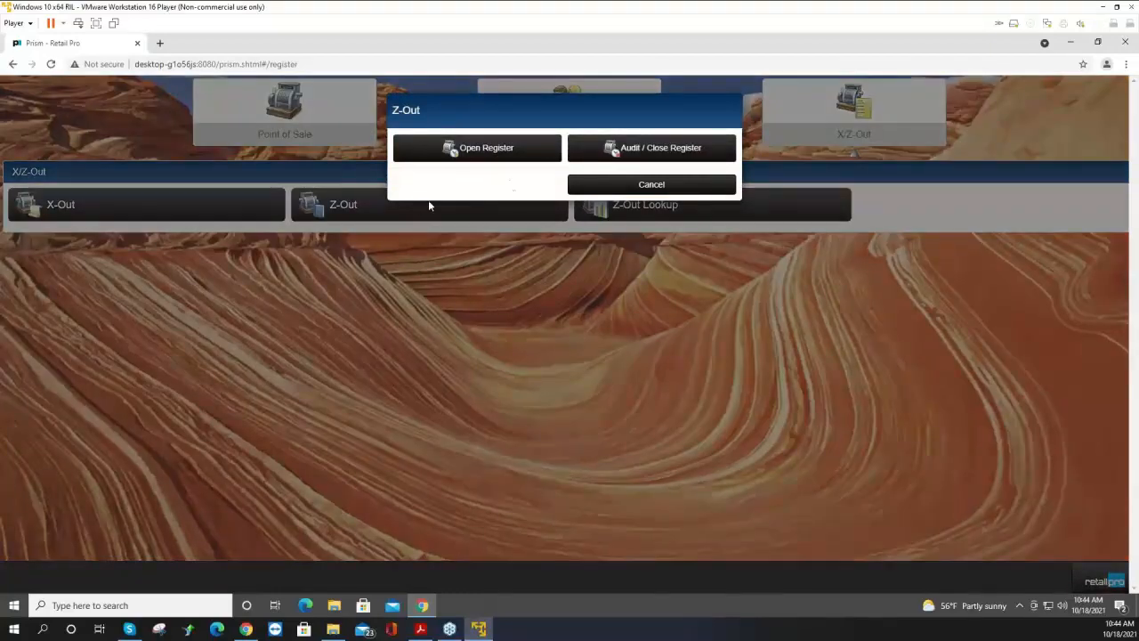
{"action": "left_click", "coordinate": [650, 151]}
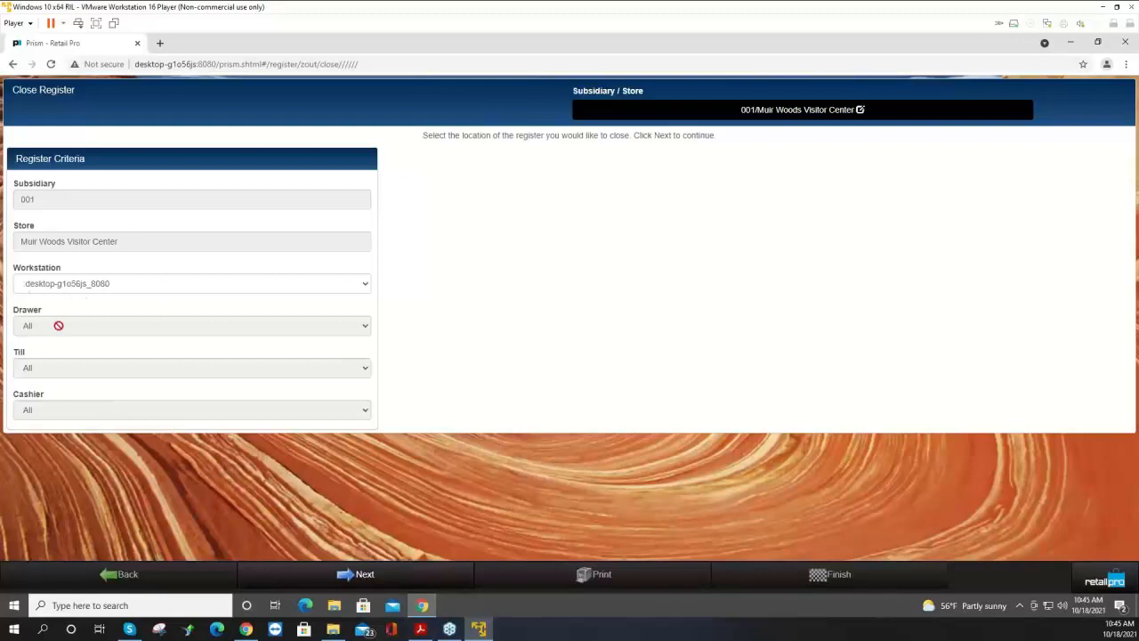
{"action": "left_click", "coordinate": [365, 576]}
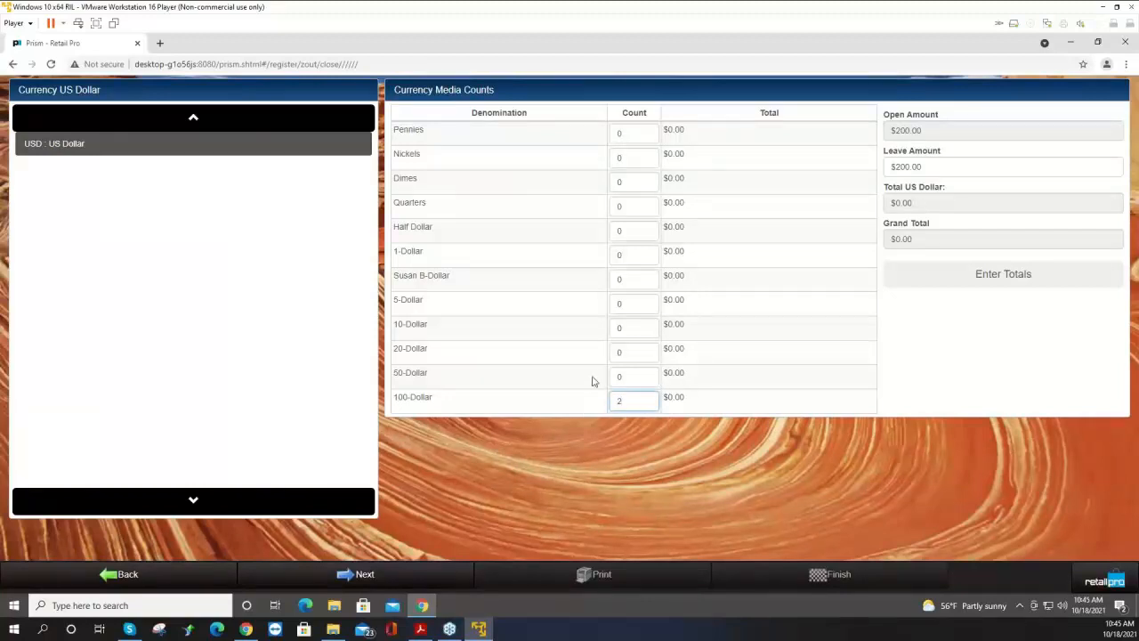
Enter US dollar counts of 2 hundred-dollar and 2 fifty-dollar bills and continue to non-currency tenders.
{"action": "key", "text": "shift+Tab"}
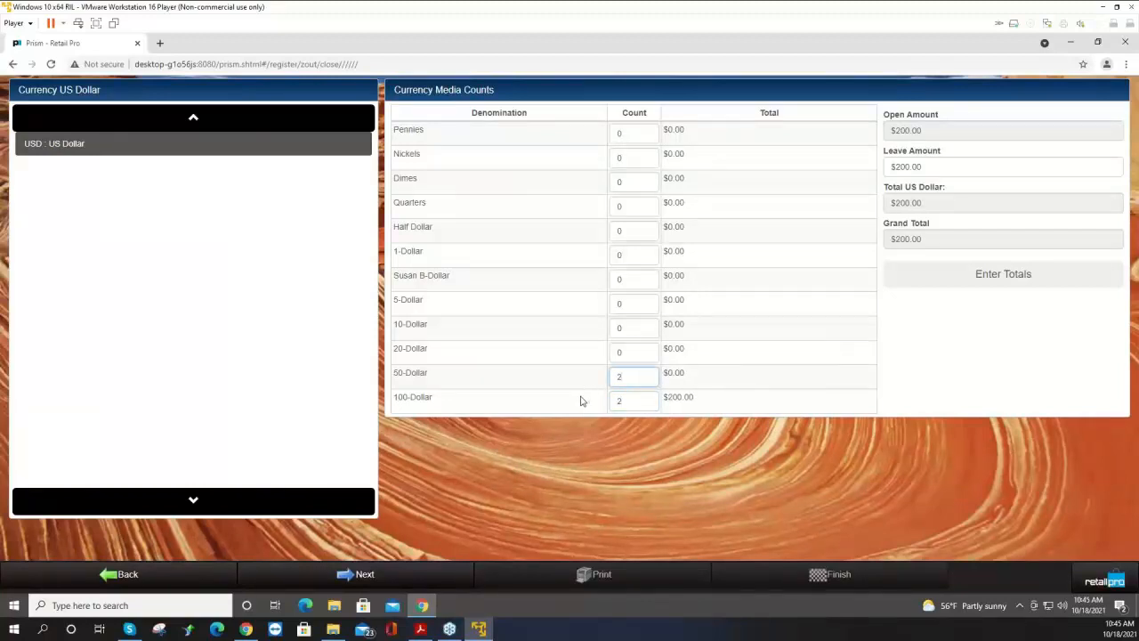
{"action": "key", "text": "shift+Tab"}
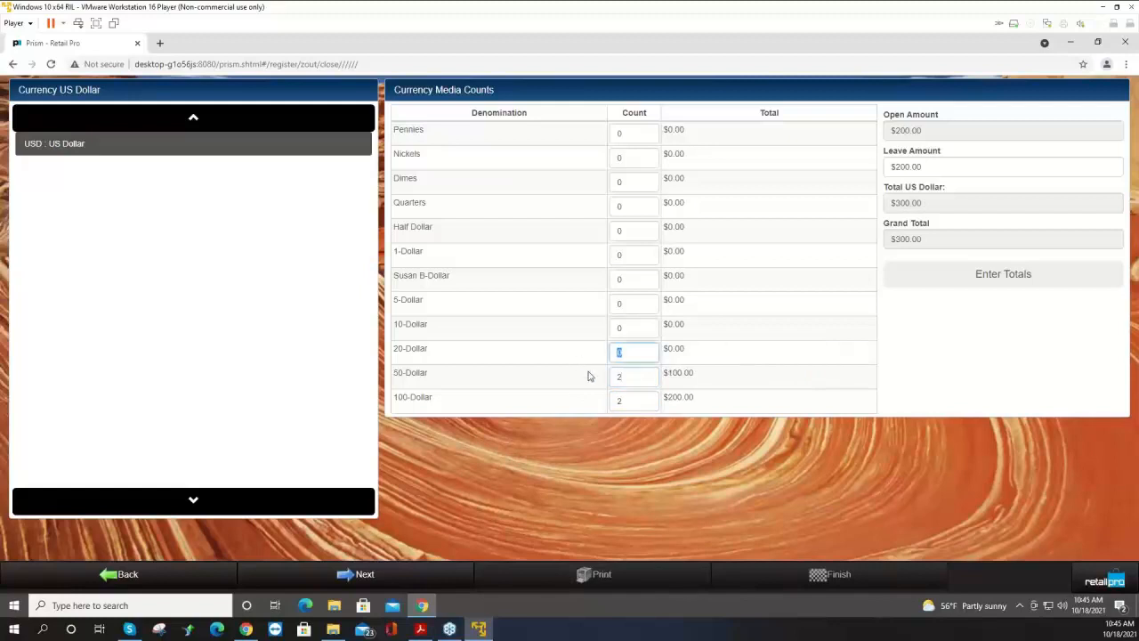
{"action": "left_click", "coordinate": [718, 355]}
{"action": "left_click", "coordinate": [391, 577]}
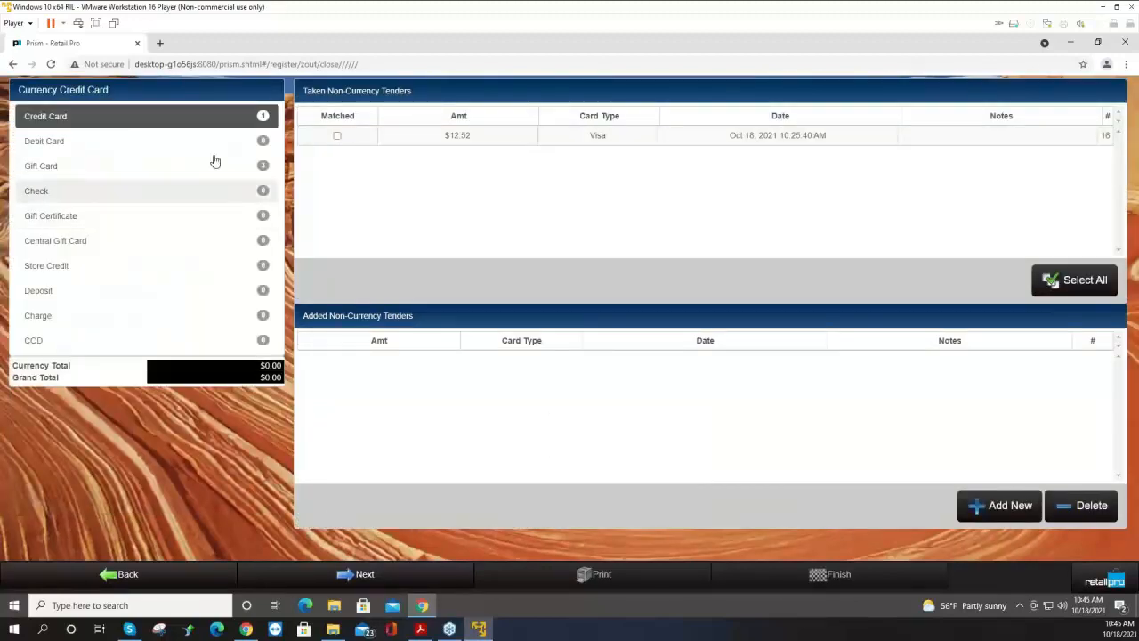
Match all taken credit card and gift card tenders, then confirm closing the register.
{"action": "left_click", "coordinate": [76, 142]}
{"action": "left_click", "coordinate": [69, 167]}
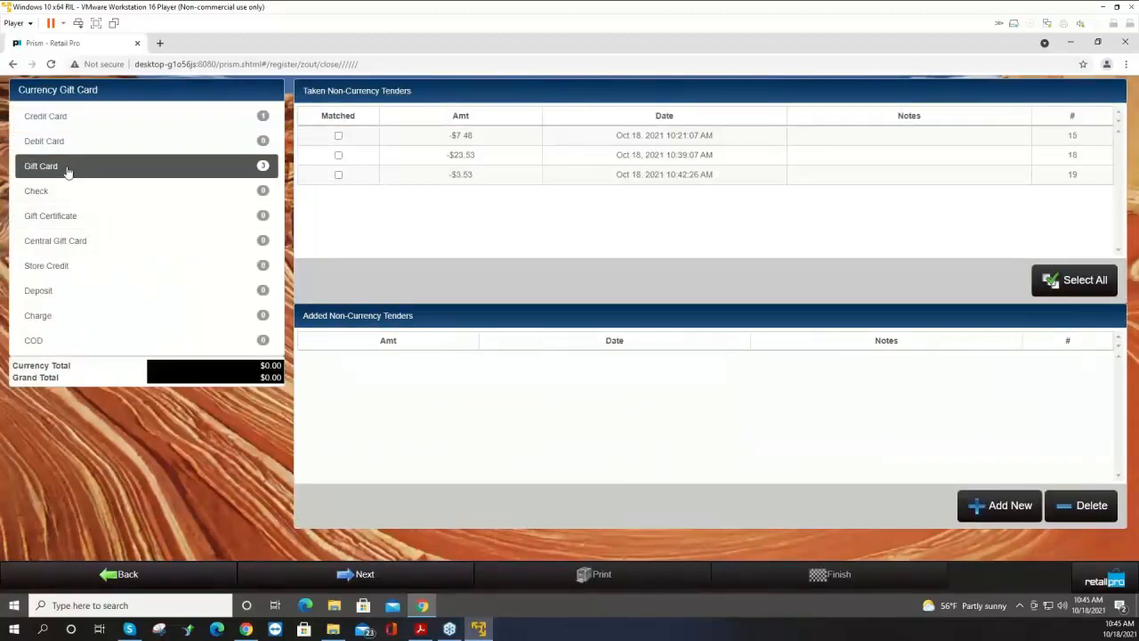
{"action": "left_click", "coordinate": [80, 121]}
{"action": "left_click", "coordinate": [1072, 283]}
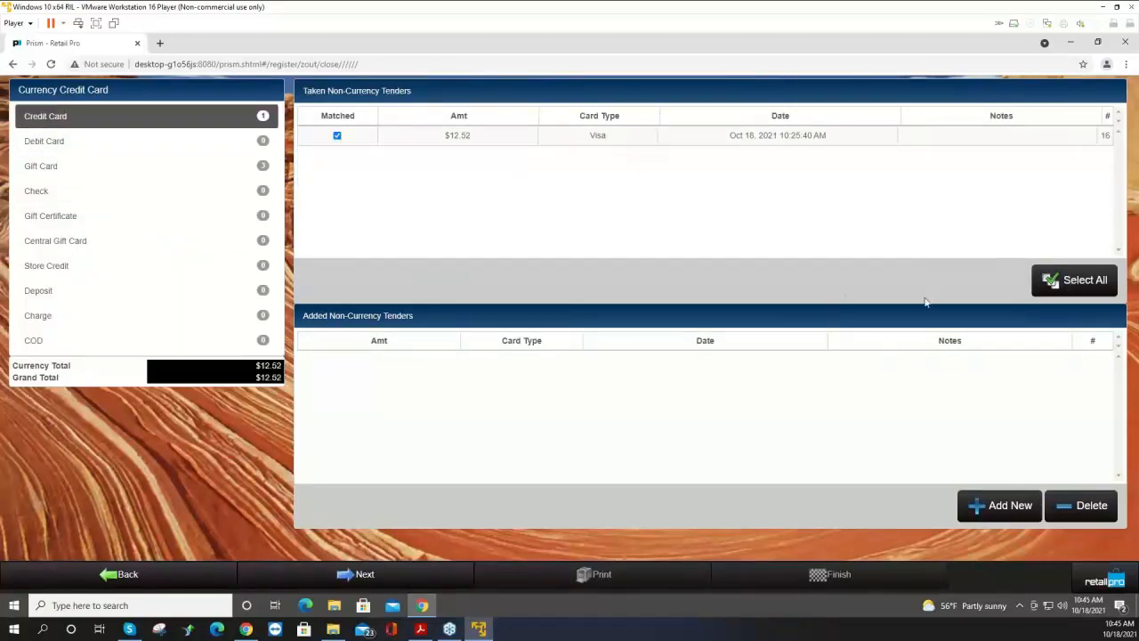
{"action": "left_click", "coordinate": [142, 150]}
{"action": "left_click", "coordinate": [137, 168]}
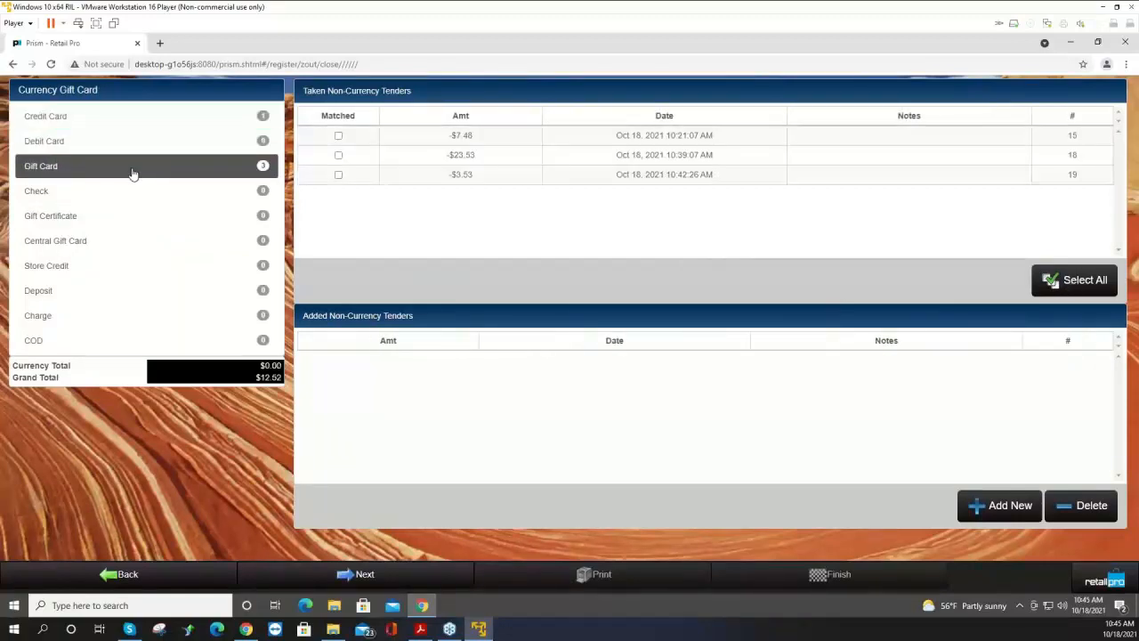
{"action": "left_click", "coordinate": [1068, 286]}
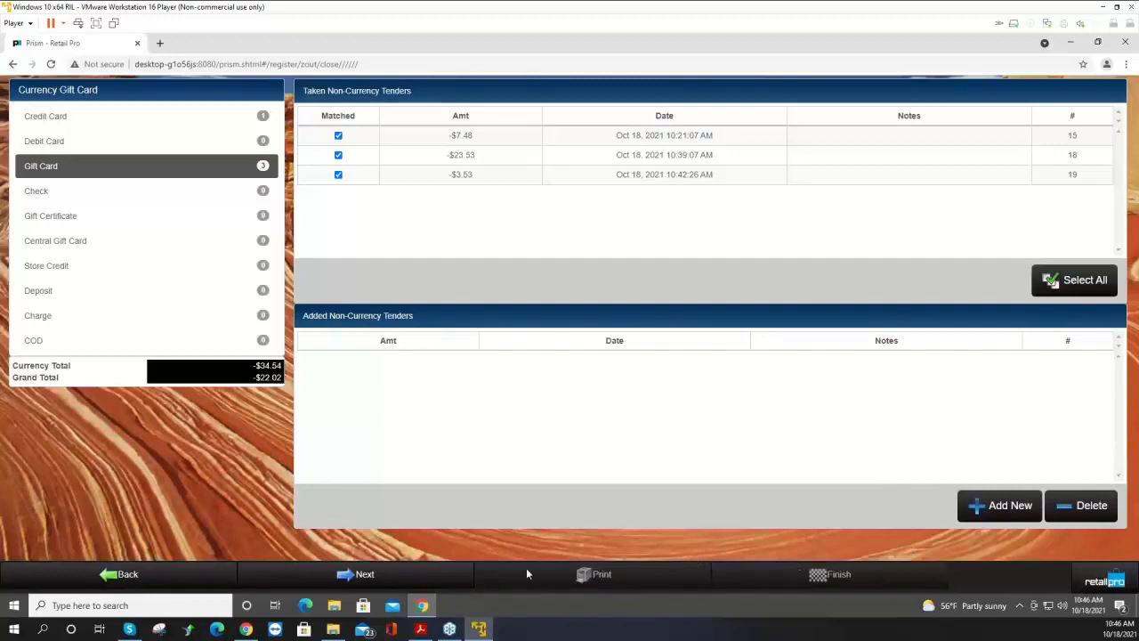
{"action": "left_click", "coordinate": [402, 577]}
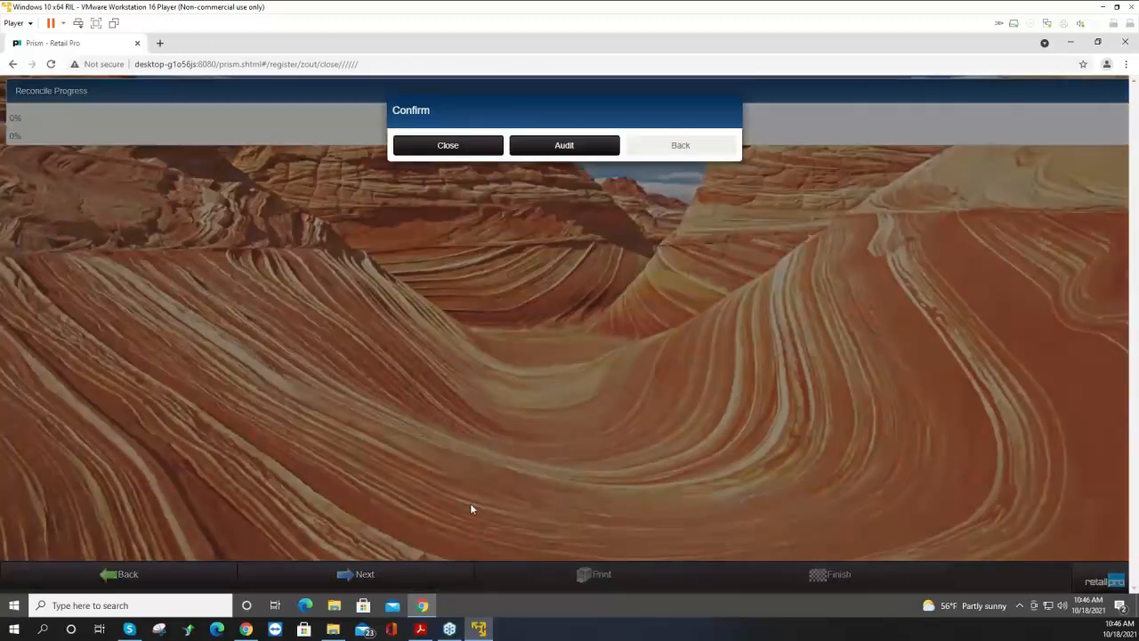
{"action": "left_click", "coordinate": [425, 150]}
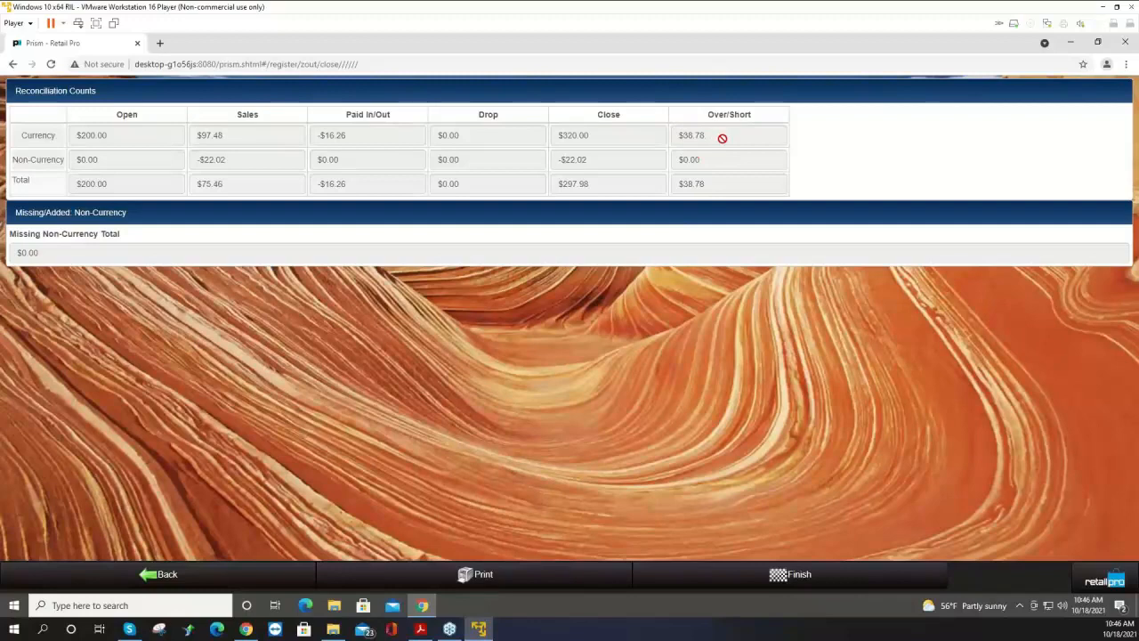
Preview the Z-out report with the X Out 40 Col print design.
{"action": "left_click", "coordinate": [503, 576]}
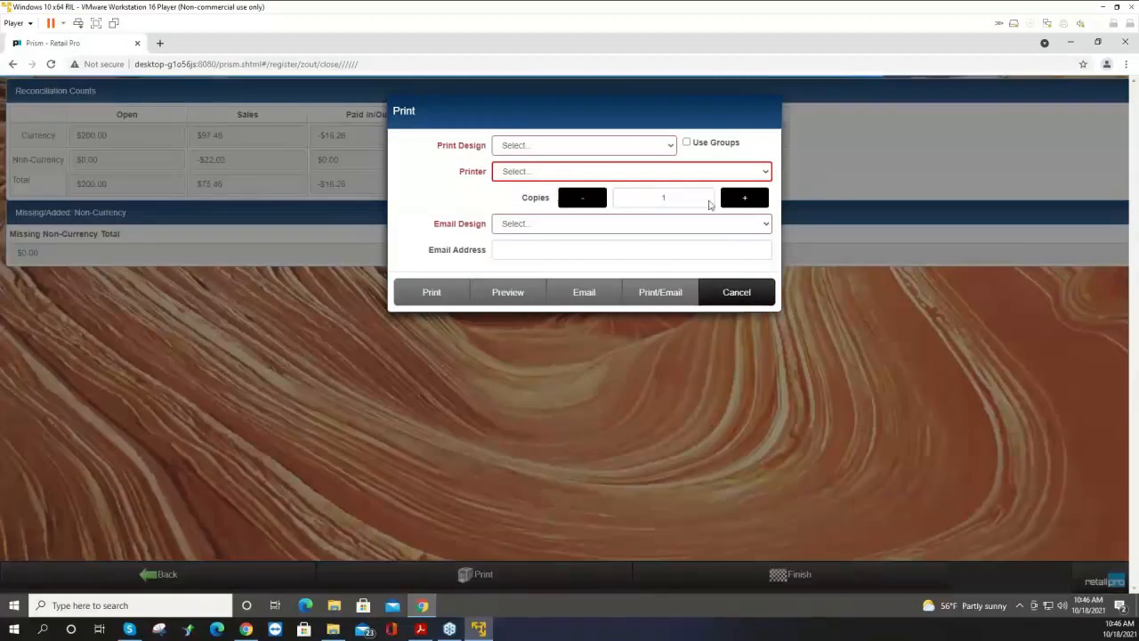
{"action": "left_click", "coordinate": [635, 151]}
{"action": "left_click", "coordinate": [602, 162]}
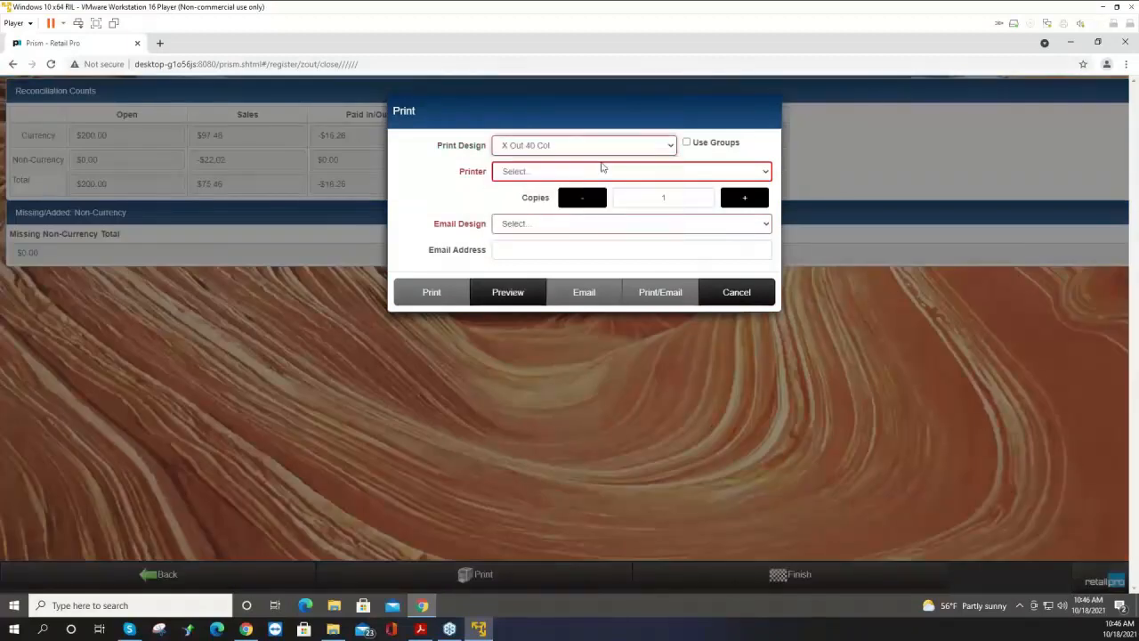
{"action": "left_click", "coordinate": [527, 301]}
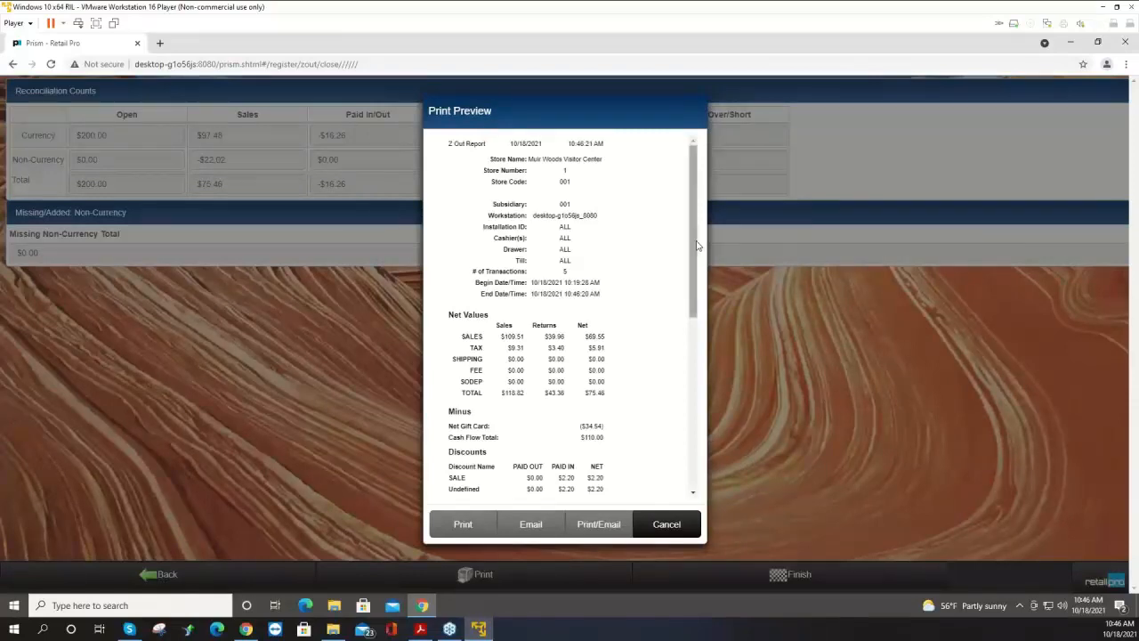
Scroll through the Z-out report preview, close the preview, and finish the Z-out.
{"action": "mouse_move", "coordinate": [697, 246]}
{"action": "left_mouse_down"}
{"action": "mouse_move", "coordinate": [691, 418]}
{"action": "mouse_move", "coordinate": [711, 393]}
{"action": "mouse_move", "coordinate": [704, 237]}
{"action": "left_mouse_up"}
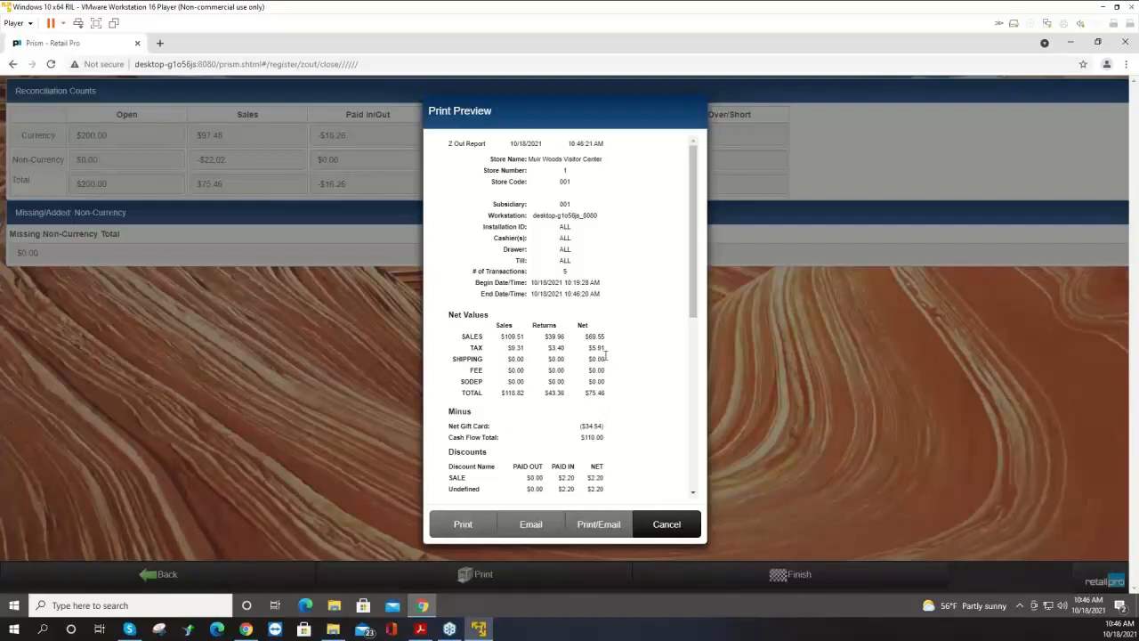
{"action": "left_click_drag", "start_coordinate": [584, 438], "coordinate": [615, 444]}
{"action": "left_click", "coordinate": [614, 445]}
{"action": "left_click", "coordinate": [609, 444]}
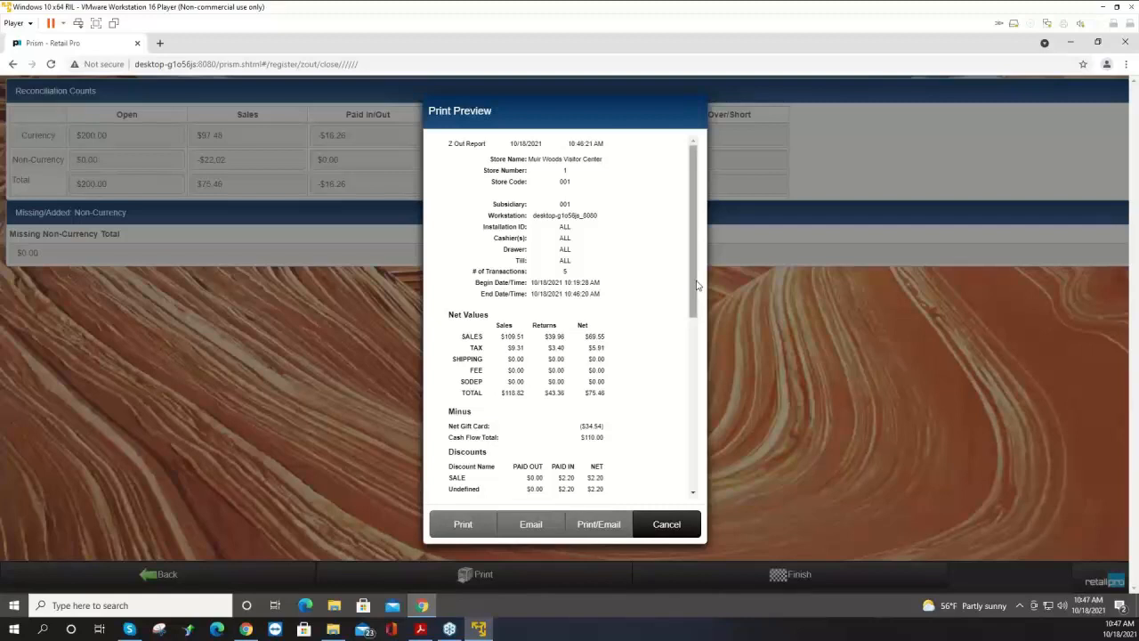
{"action": "scroll", "coordinate": [700, 337], "scroll_direction": "down", "scroll_amount": 1}
{"action": "scroll", "coordinate": [700, 337], "scroll_direction": "down", "scroll_amount": 3}
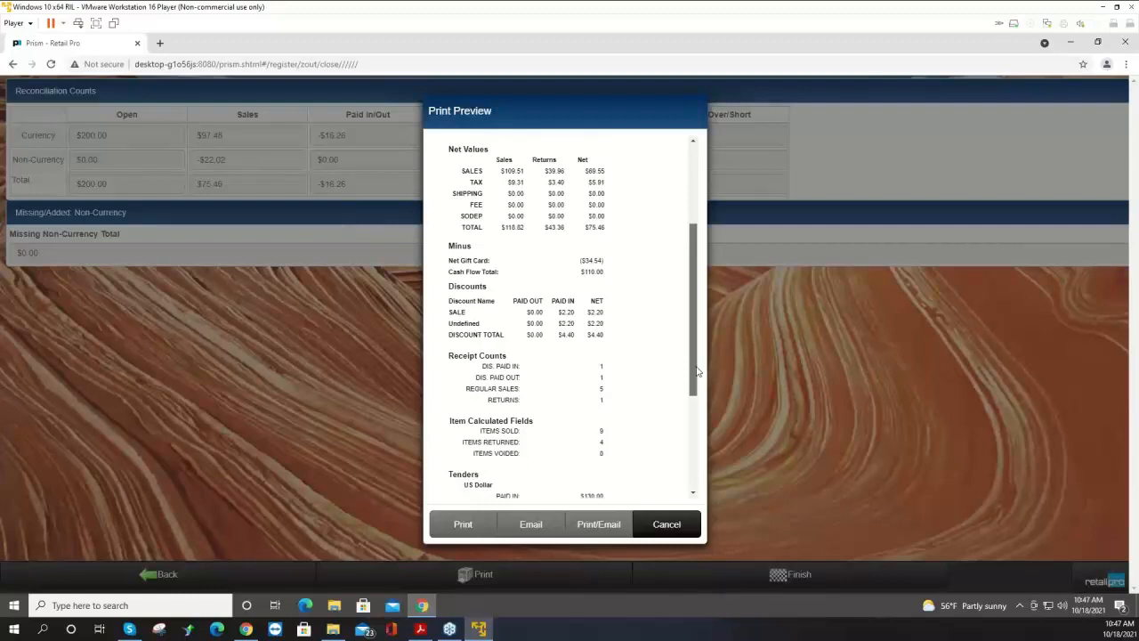
{"action": "left_click_drag", "start_coordinate": [698, 372], "coordinate": [693, 480]}
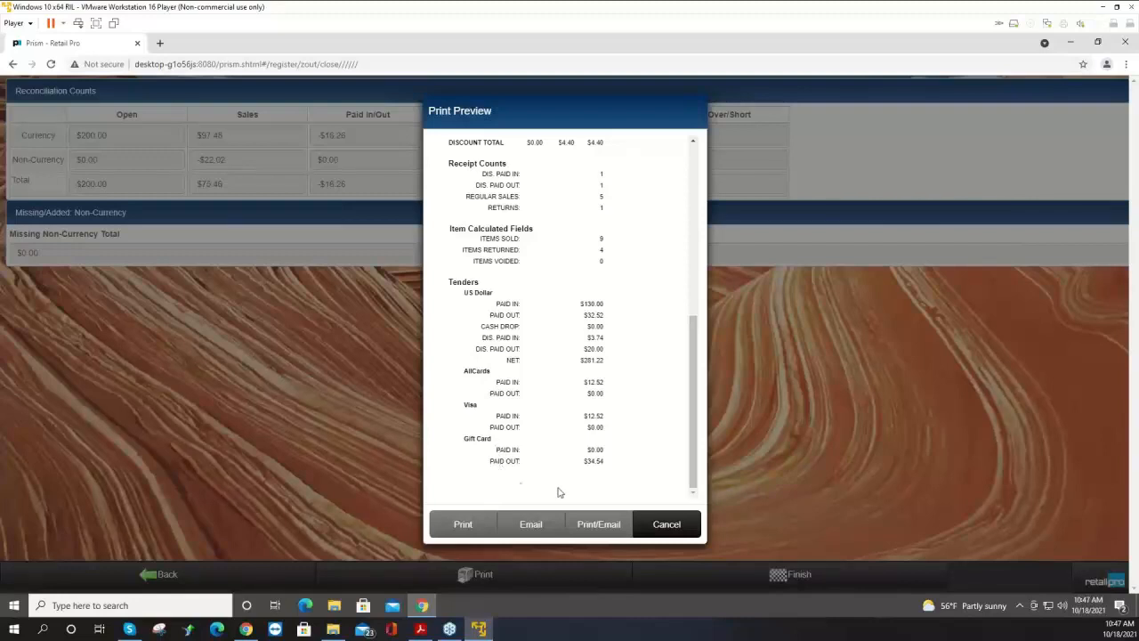
{"action": "left_click", "coordinate": [666, 525]}
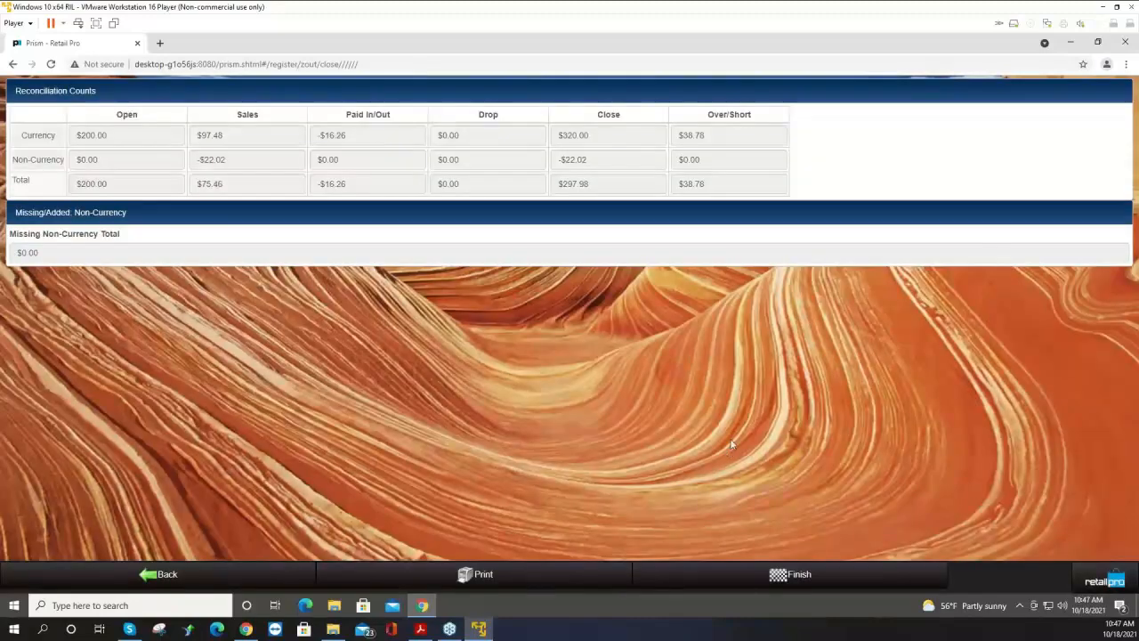
{"action": "left_click", "coordinate": [806, 582]}
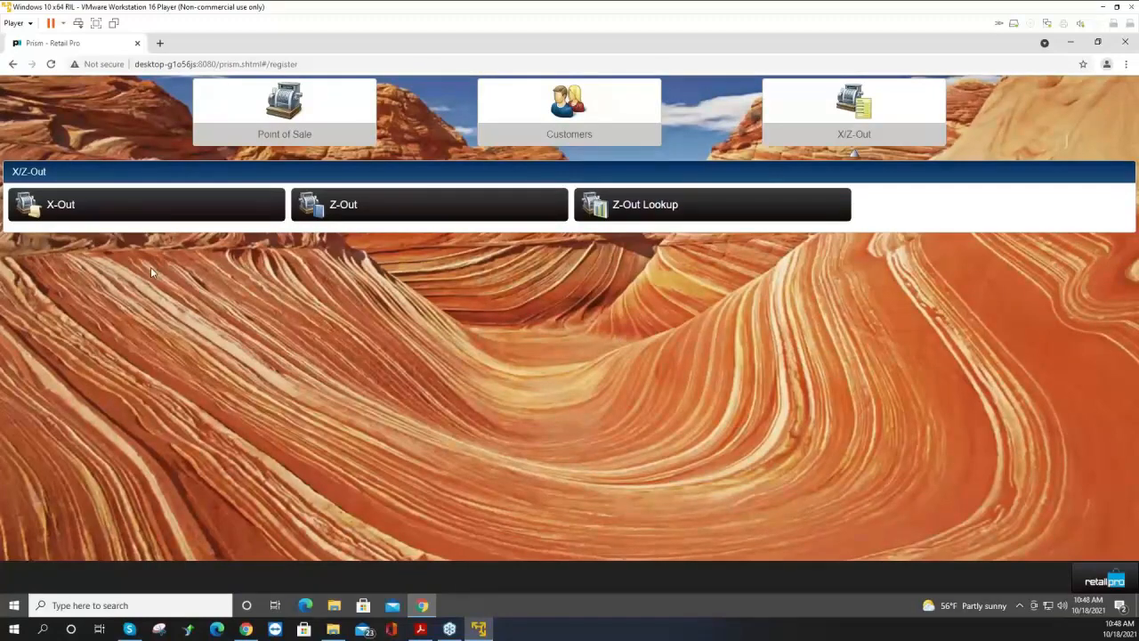
Open the X-Out report filters and set the start date to Oct 1, 2021.
{"action": "left_click", "coordinate": [132, 208]}
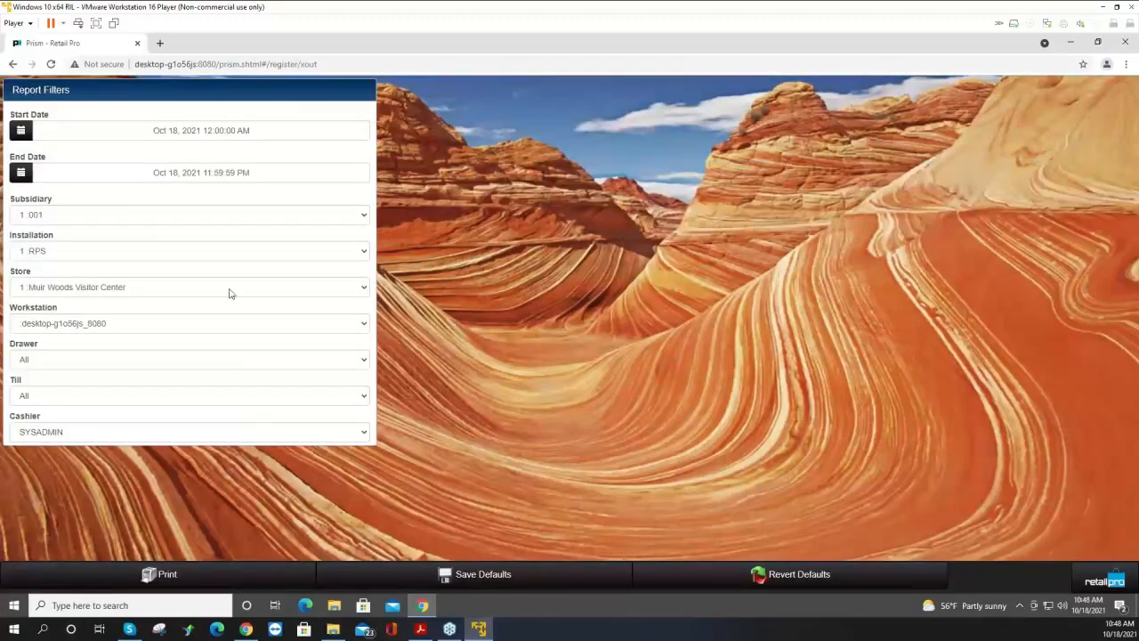
{"action": "left_click", "coordinate": [204, 132]}
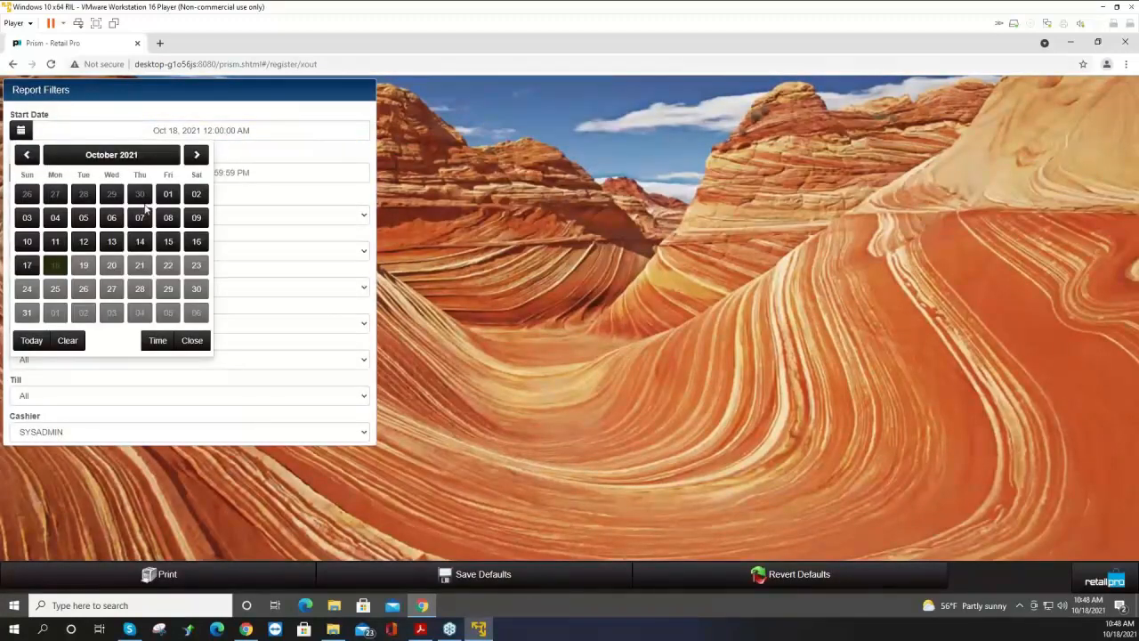
{"action": "left_click", "coordinate": [169, 196]}
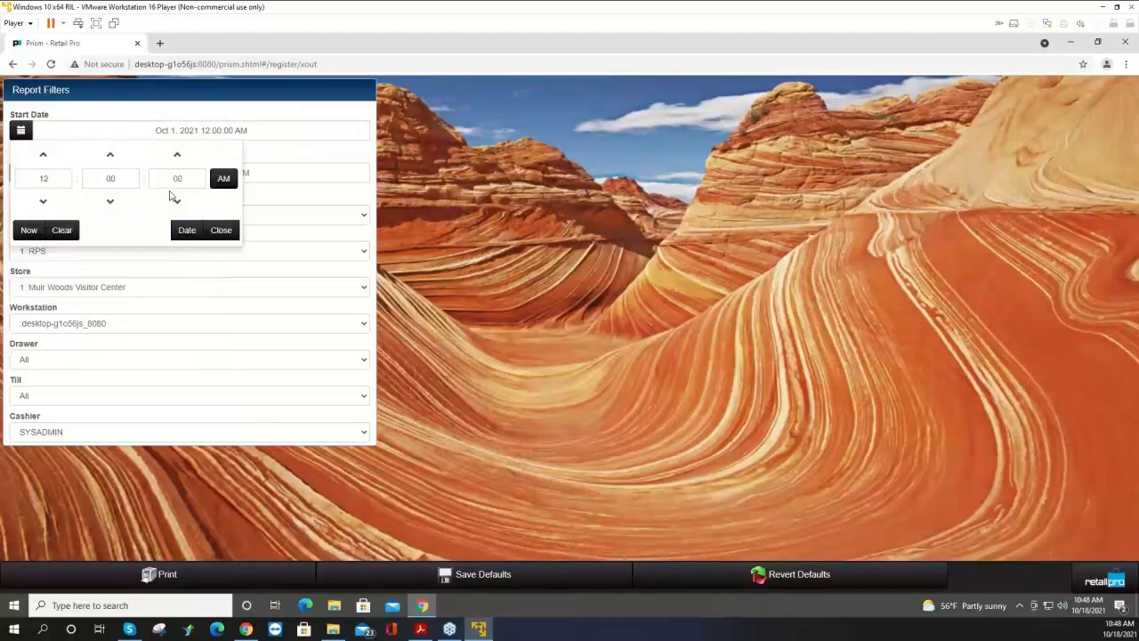
{"action": "left_click", "coordinate": [221, 235]}
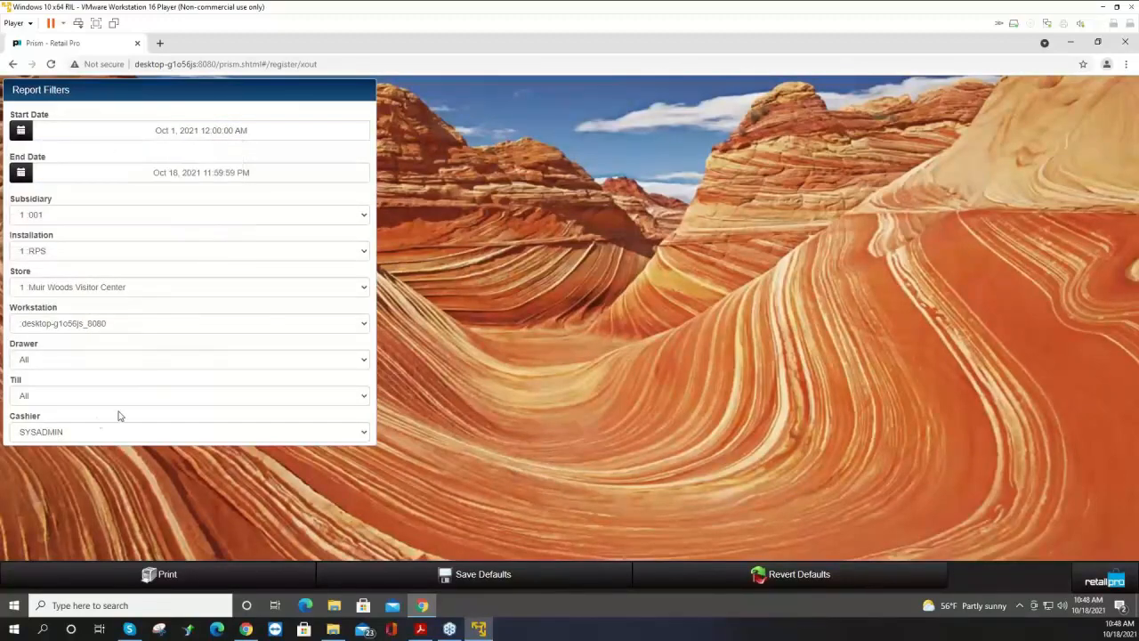
Set the Cashier and Workstation filters to All, keeping Muir Woods Visitor Center as the store.
{"action": "left_click", "coordinate": [98, 436]}
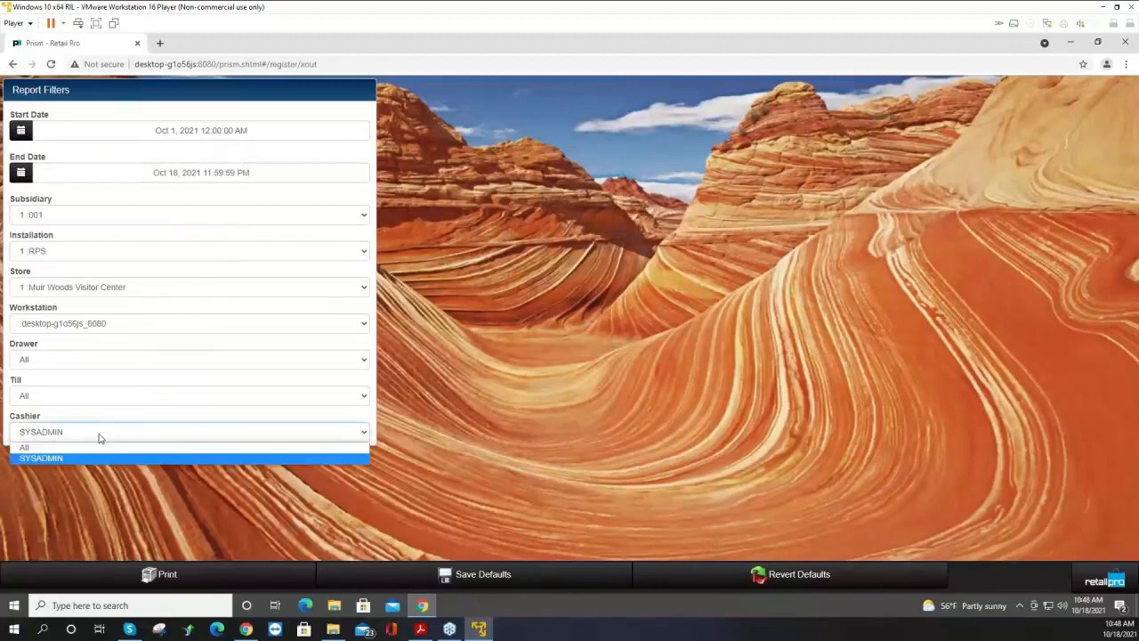
{"action": "left_click", "coordinate": [46, 451]}
{"action": "left_click", "coordinate": [134, 327]}
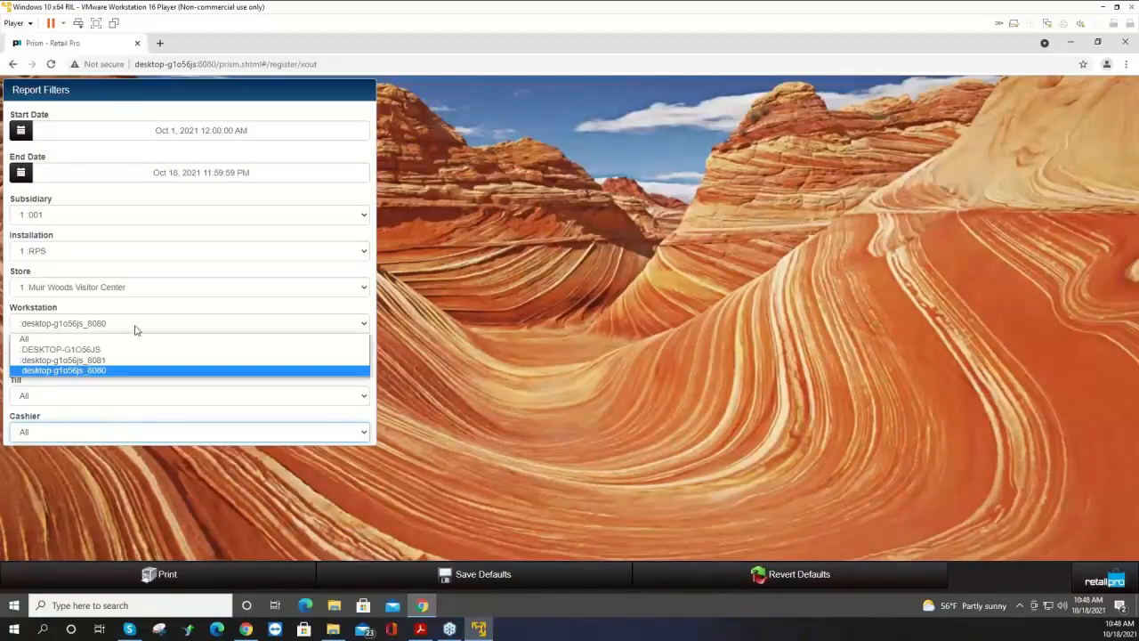
{"action": "left_click", "coordinate": [66, 339]}
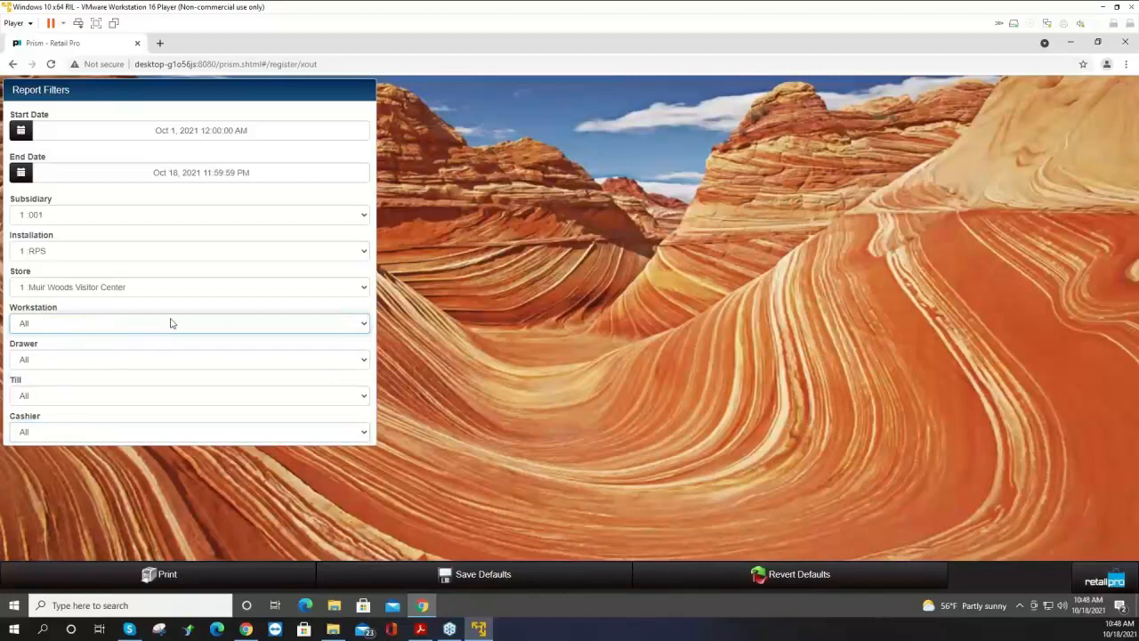
{"action": "left_click", "coordinate": [170, 291]}
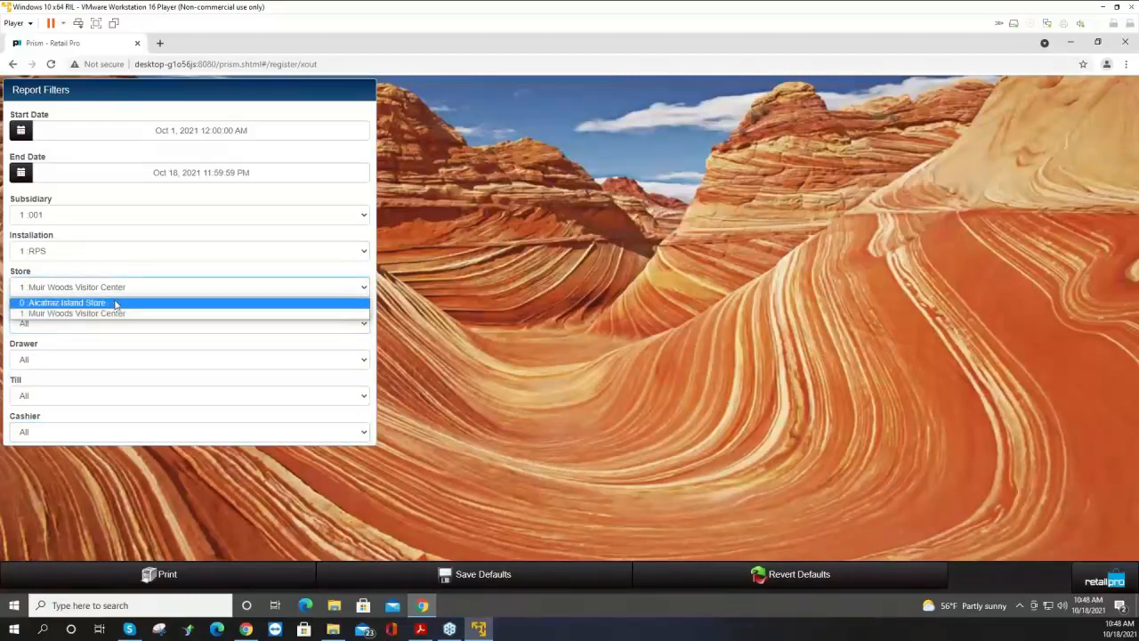
{"action": "left_click", "coordinate": [143, 291]}
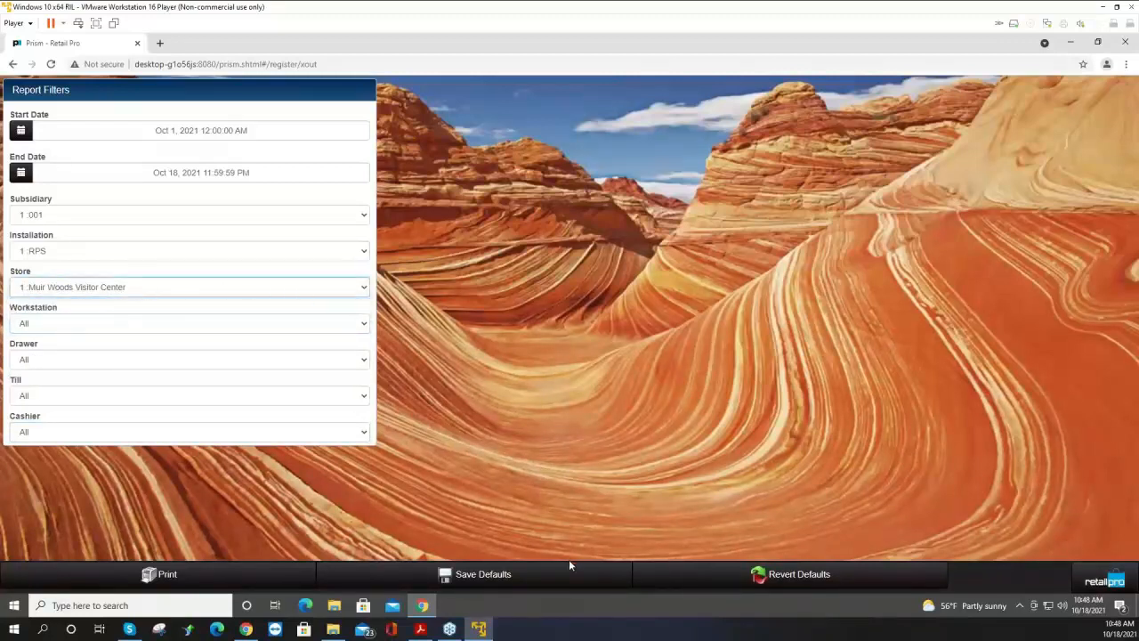
Preview the X-out report with the X Out 40 Col print design, scroll through it, and close the preview.
{"action": "left_click", "coordinate": [226, 581]}
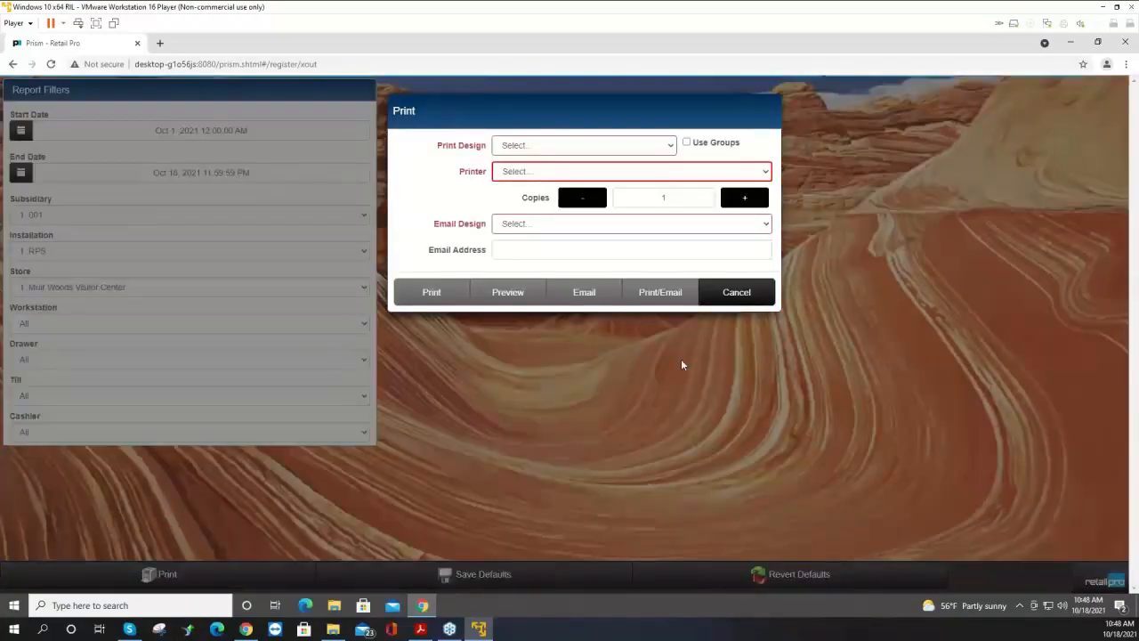
{"action": "left_click", "coordinate": [580, 147]}
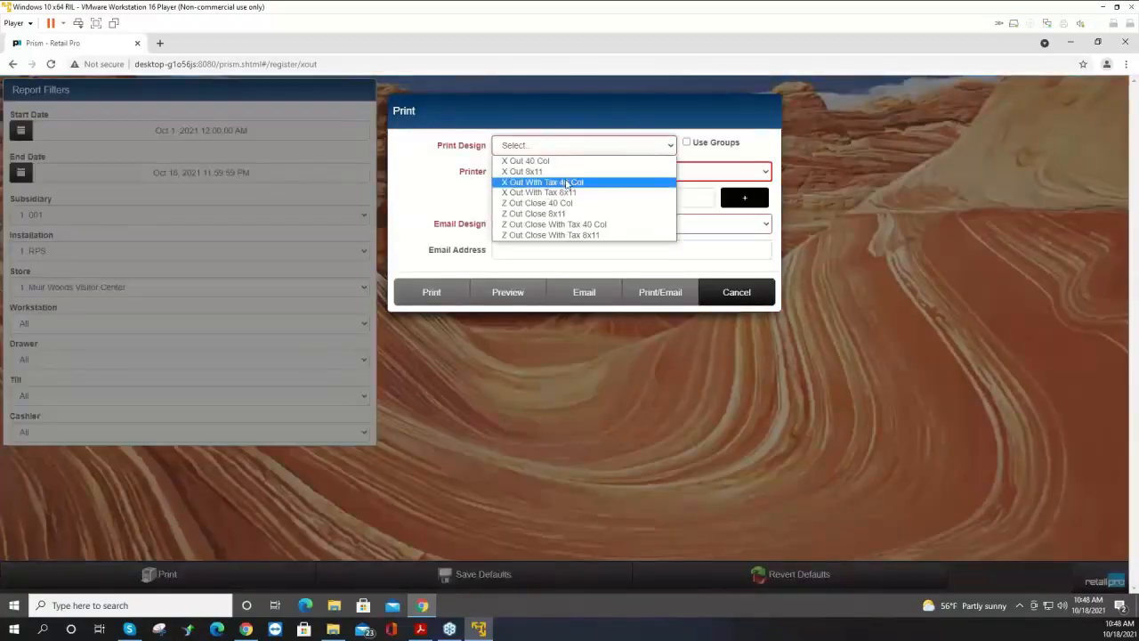
{"action": "left_click", "coordinate": [564, 164]}
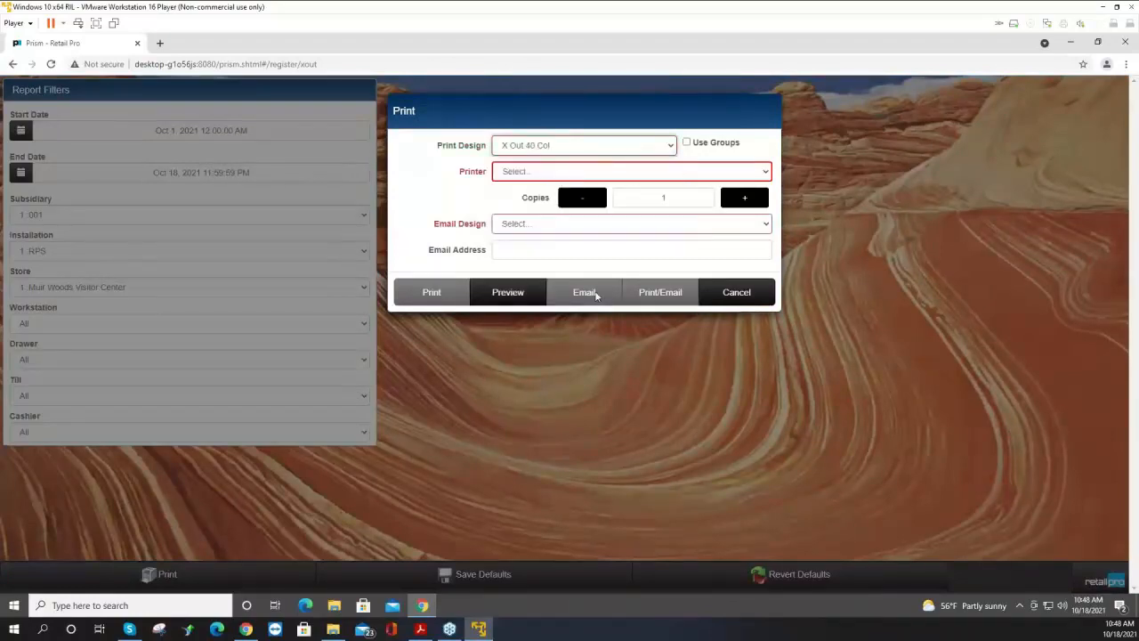
{"action": "left_click", "coordinate": [509, 294]}
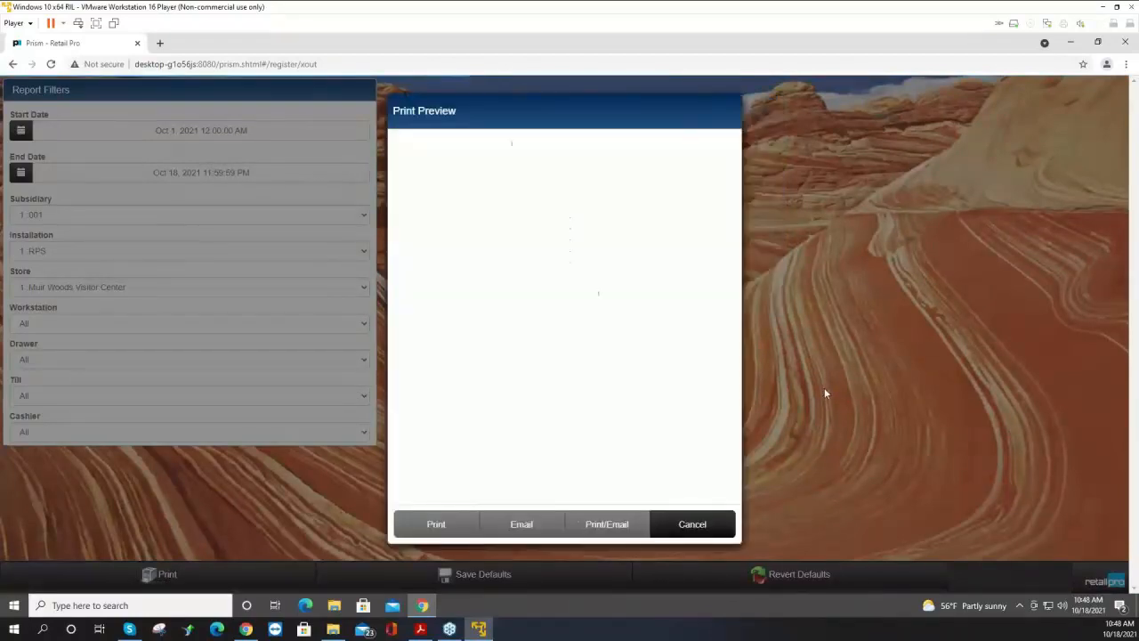
{"action": "left_click_drag", "start_coordinate": [696, 263], "coordinate": [668, 198]}
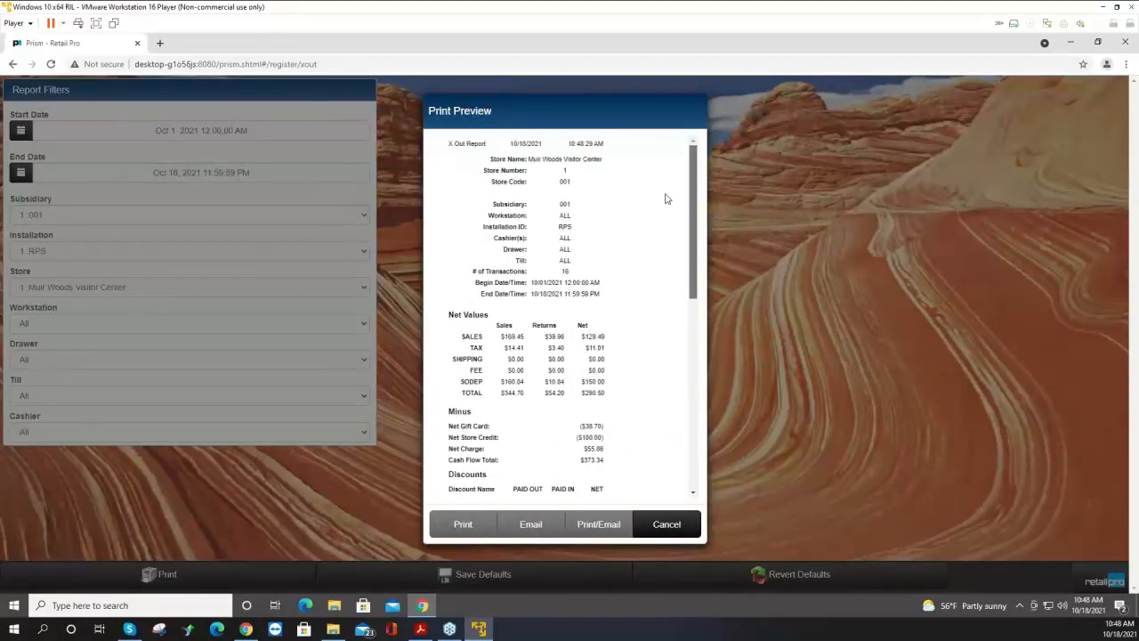
{"action": "left_click", "coordinate": [676, 525]}
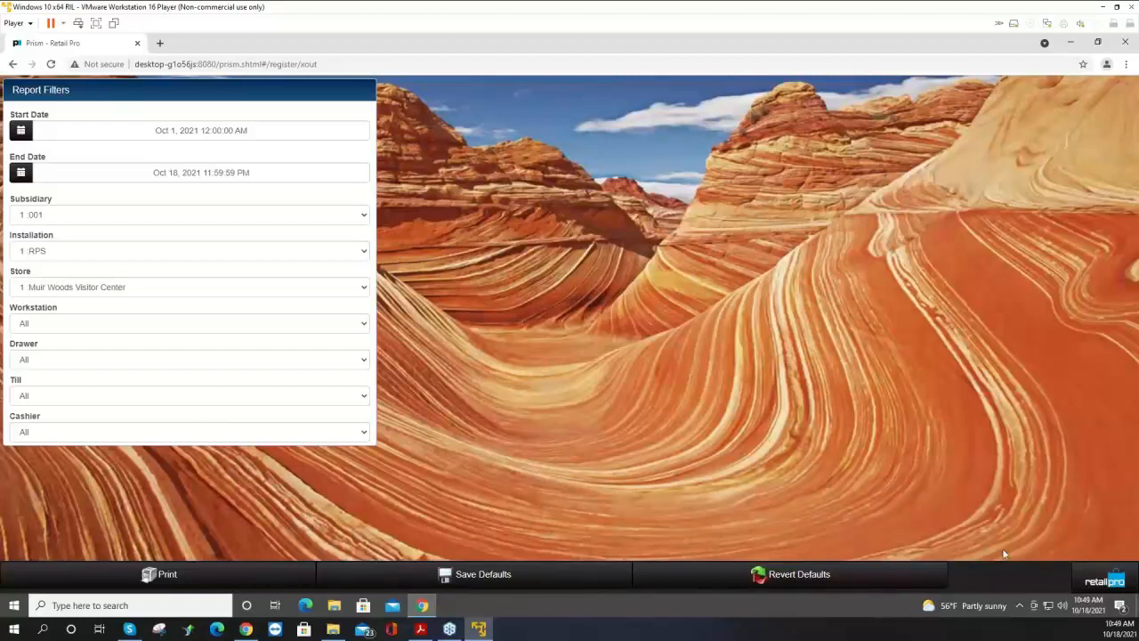
Return to the register home and browse the Point of Sale, Customers and X/Z-Out areas.
{"action": "left_click", "coordinate": [1106, 581]}
{"action": "left_click", "coordinate": [1062, 124]}
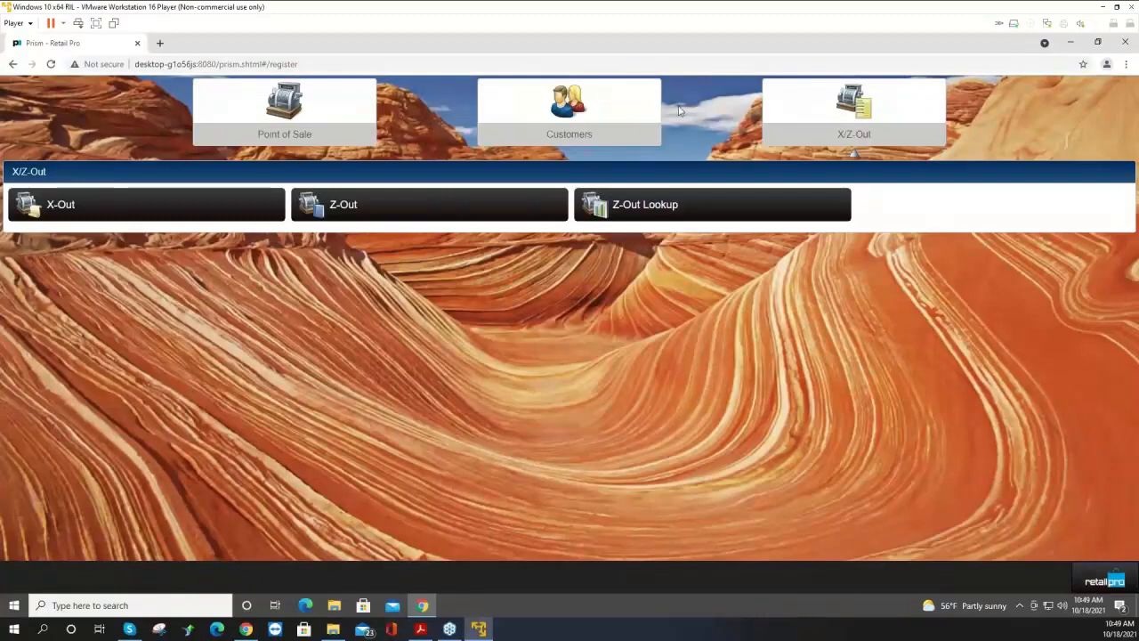
{"action": "left_click", "coordinate": [285, 121]}
{"action": "left_click", "coordinate": [537, 128]}
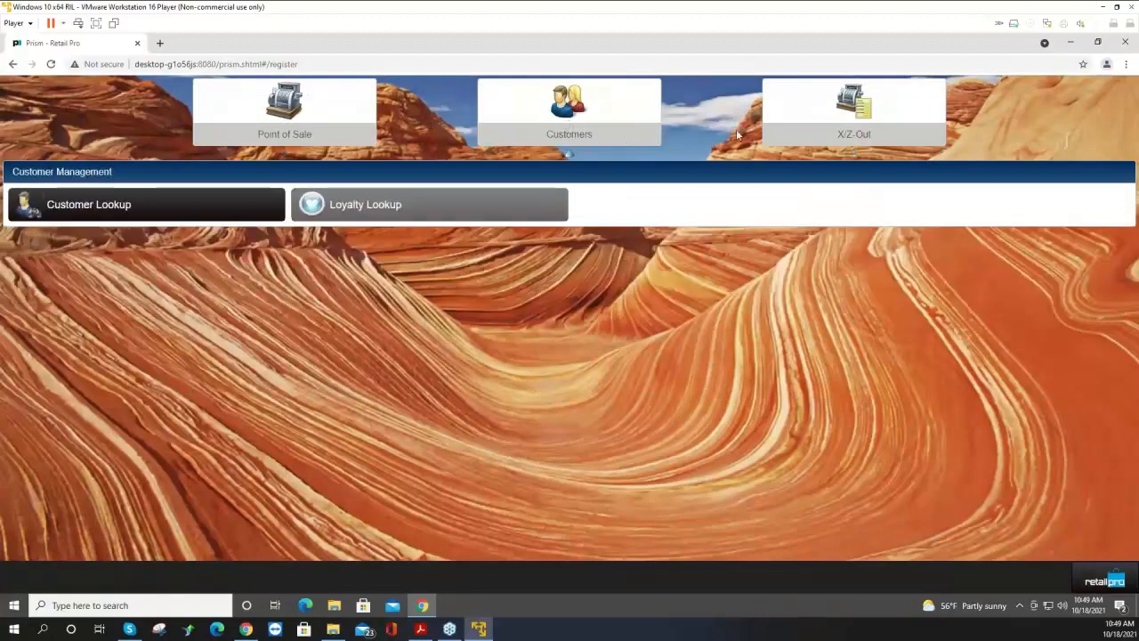
{"action": "left_click", "coordinate": [822, 122]}
{"action": "left_click", "coordinate": [226, 115]}
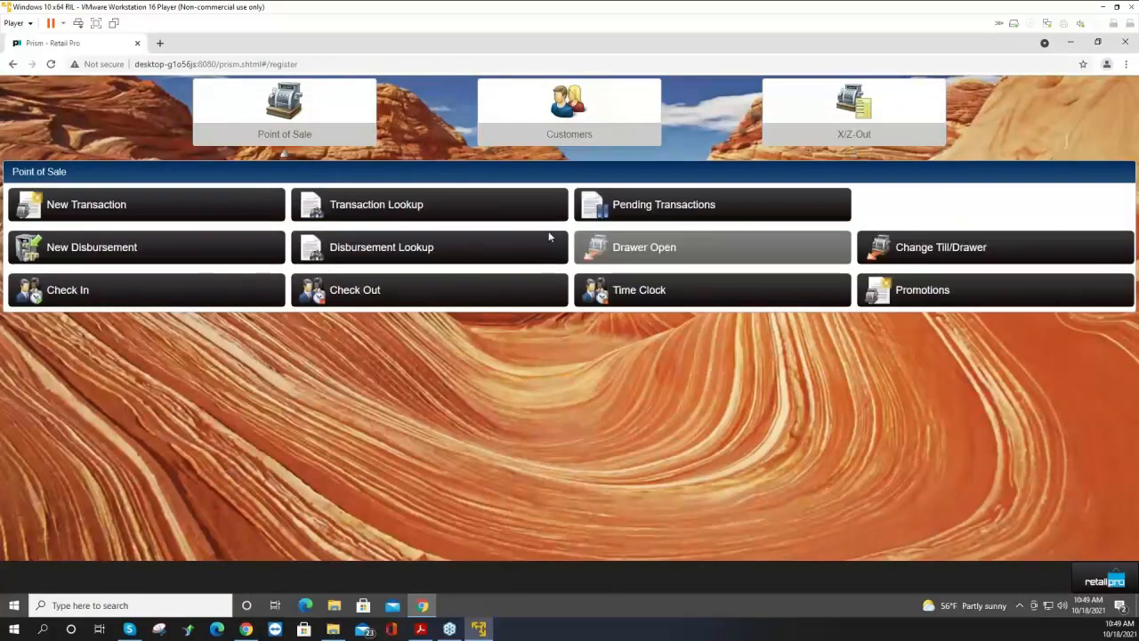
Search all active items in Store Operations Merchandise inventory, then return to Point of Sale.
{"action": "left_click", "coordinate": [1104, 582]}
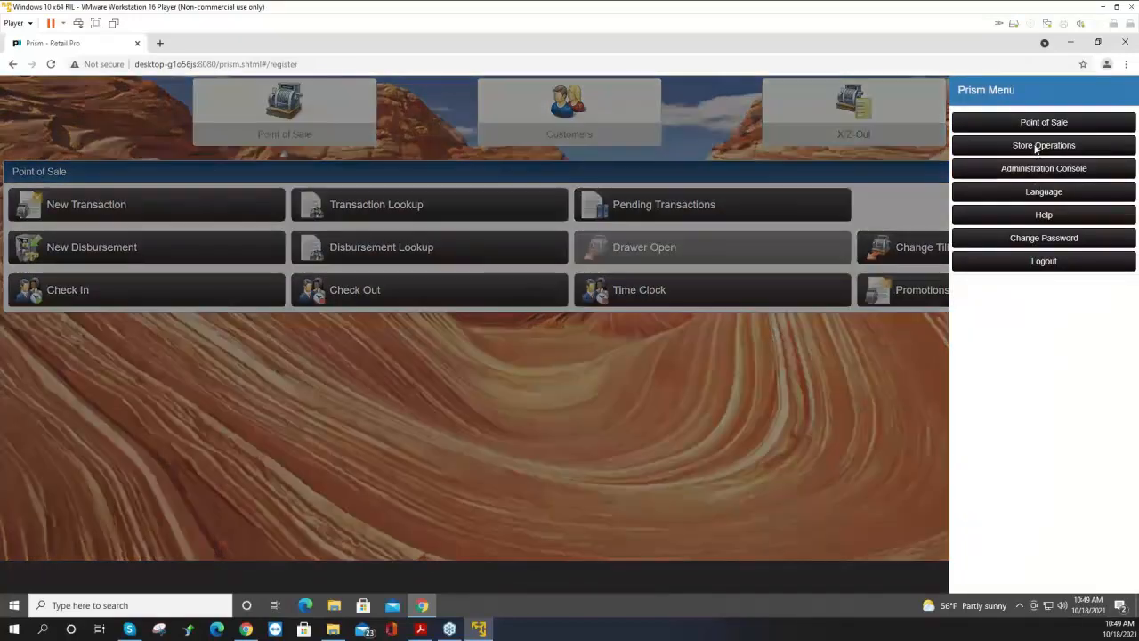
{"action": "left_click", "coordinate": [1038, 148]}
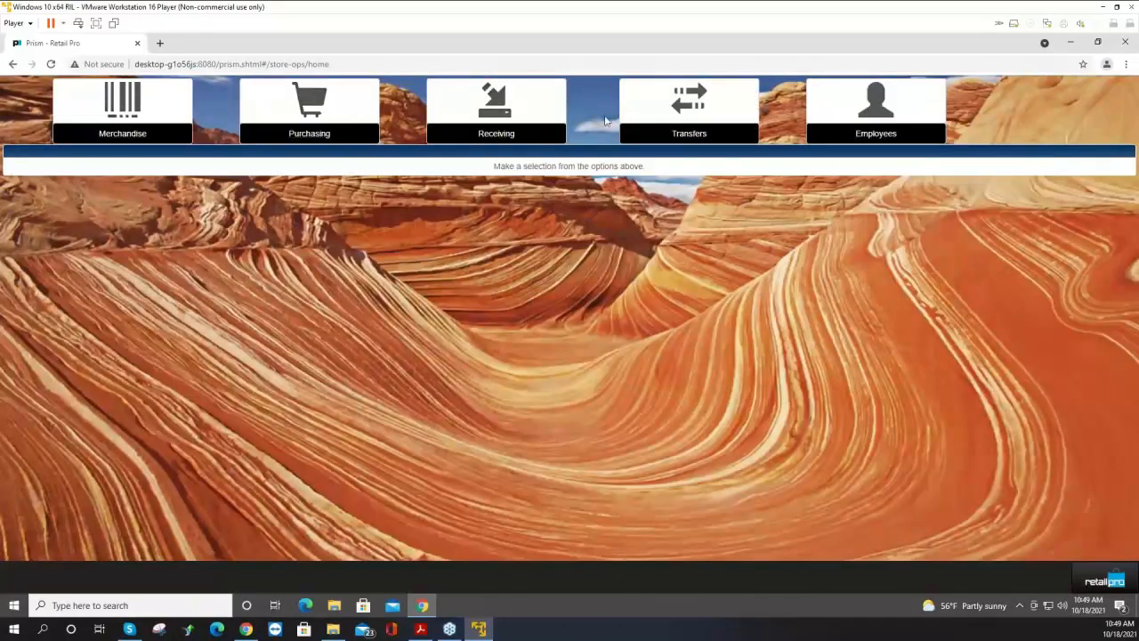
{"action": "left_click", "coordinate": [153, 136]}
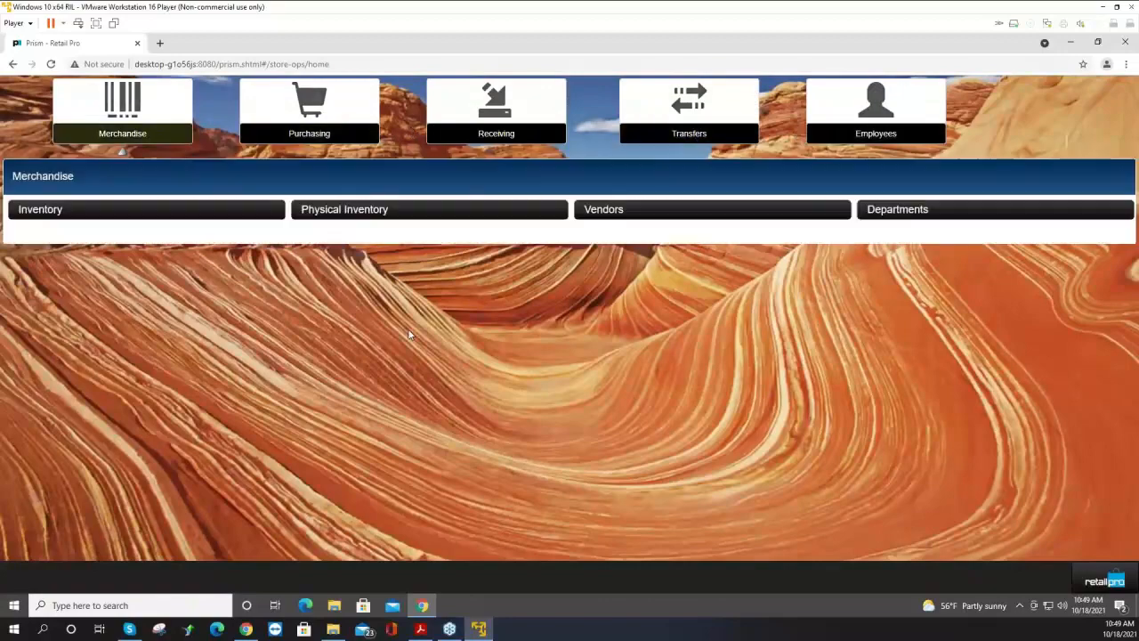
{"action": "left_click", "coordinate": [115, 220]}
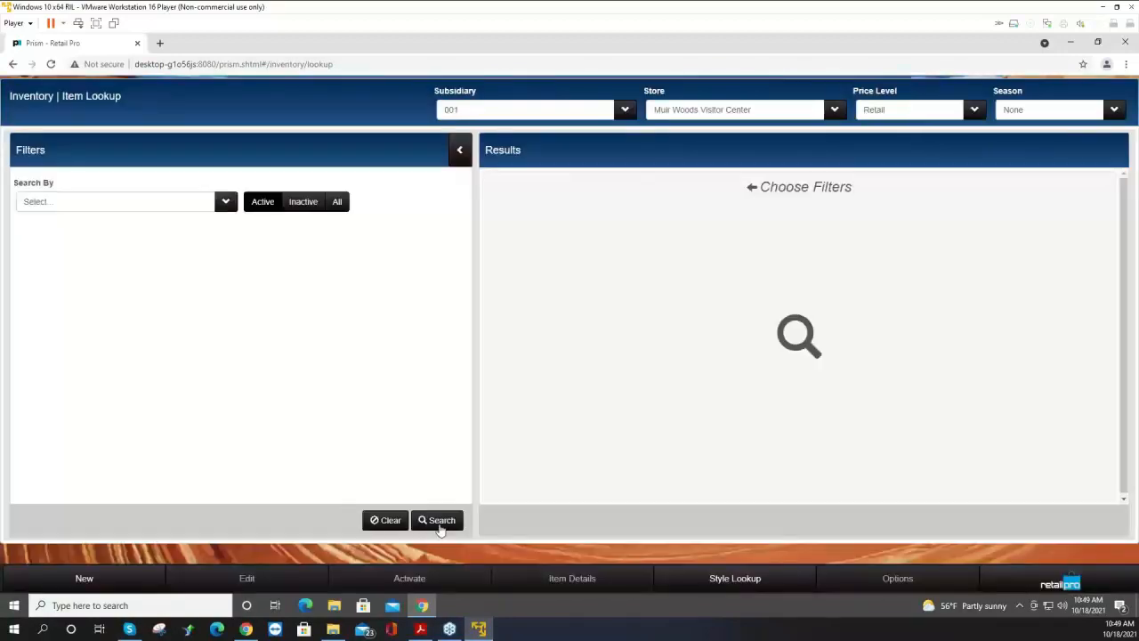
{"action": "left_click", "coordinate": [439, 523]}
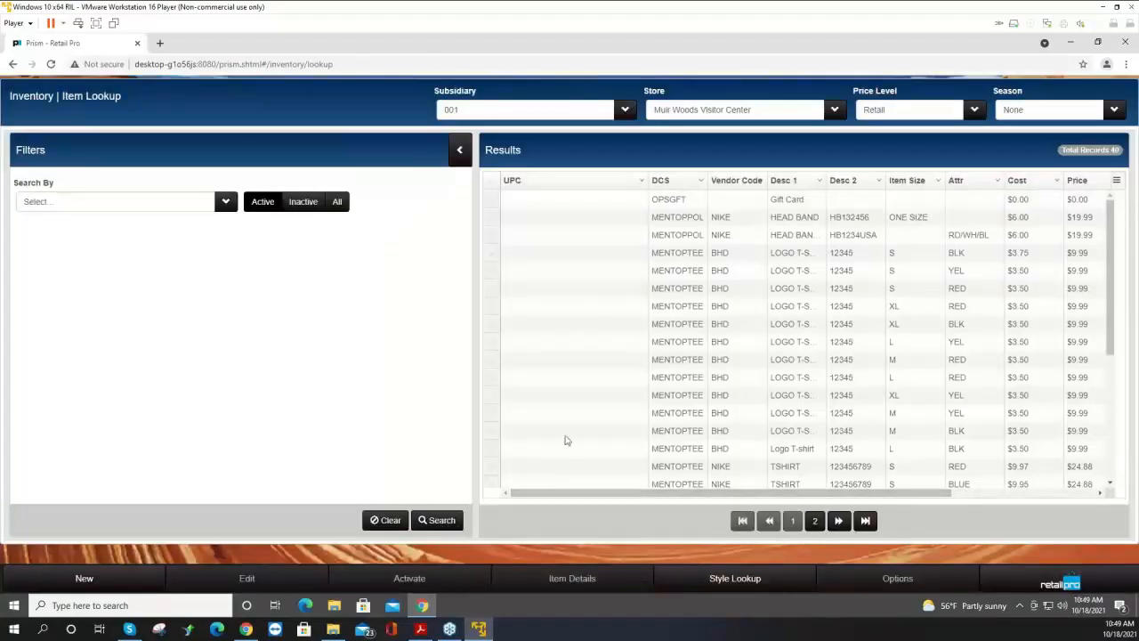
{"action": "left_click", "coordinate": [1041, 587]}
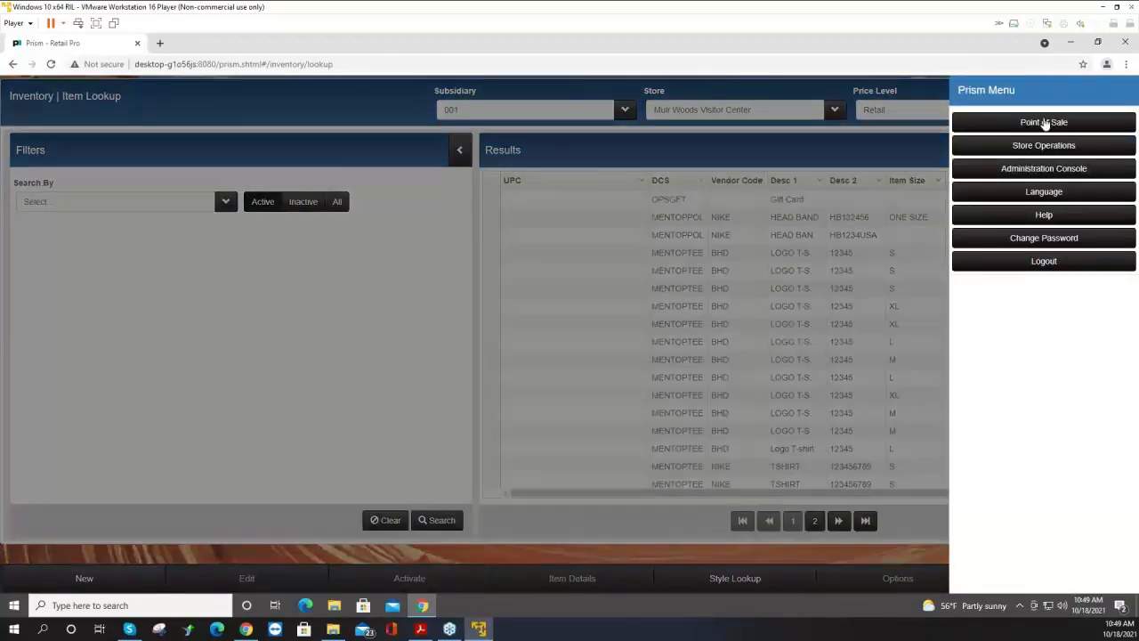
{"action": "left_click", "coordinate": [1045, 124]}
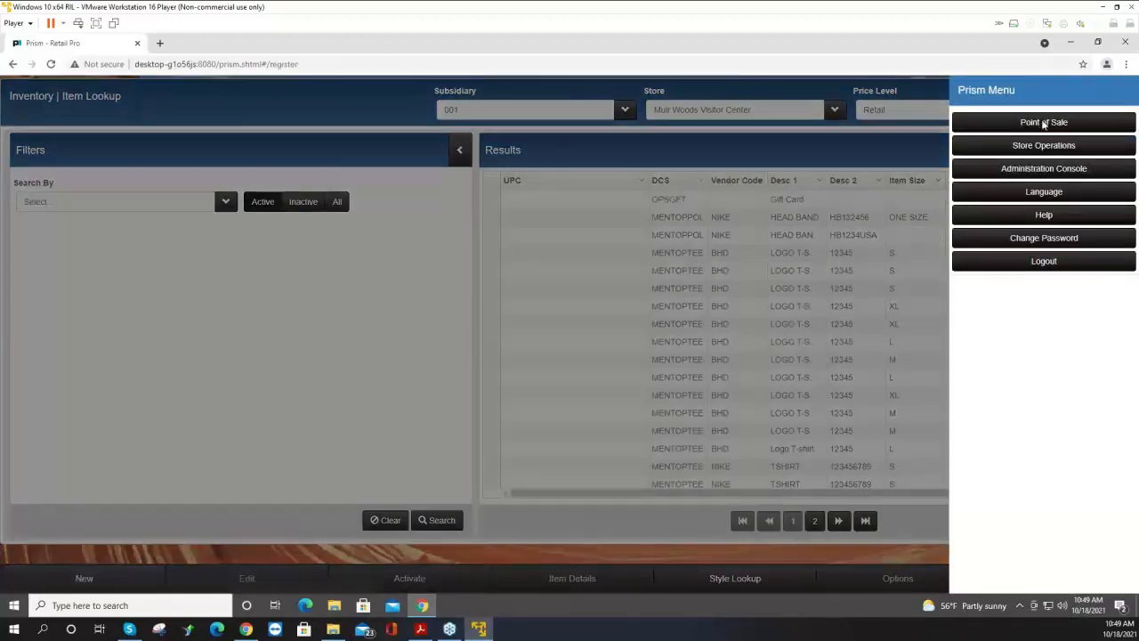